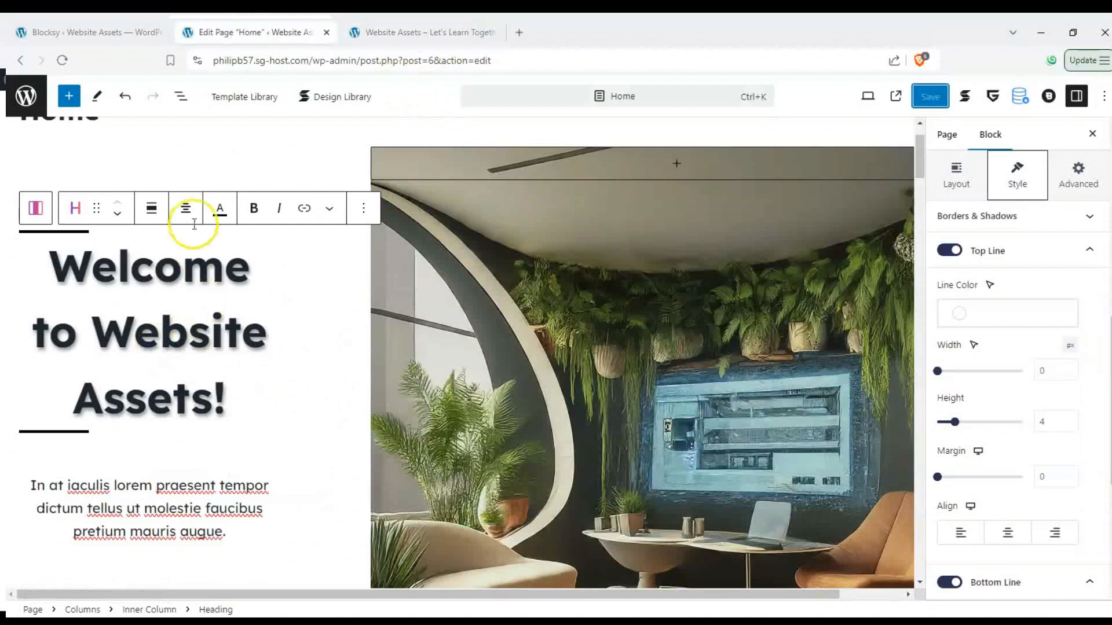
- Open the Starter Sites of the Blocksy theme in the WordPress dashboard and browse the available templates
{"action": "scroll", "coordinate": [187, 211], "scroll_direction": "down", "scroll_amount": 1}
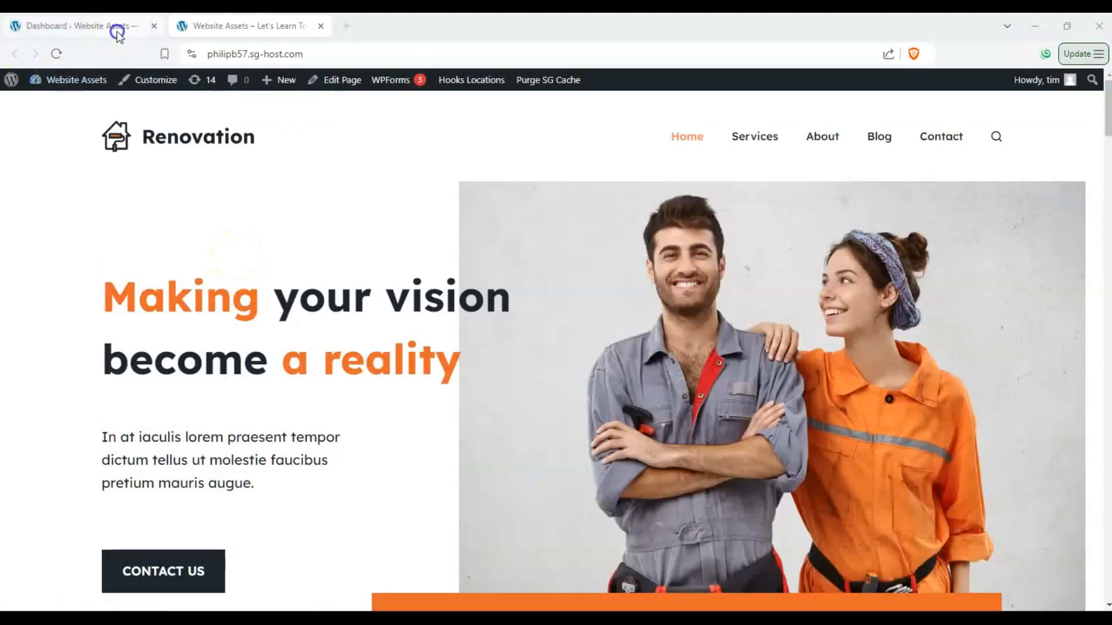
{"action": "left_click", "coordinate": [113, 27]}
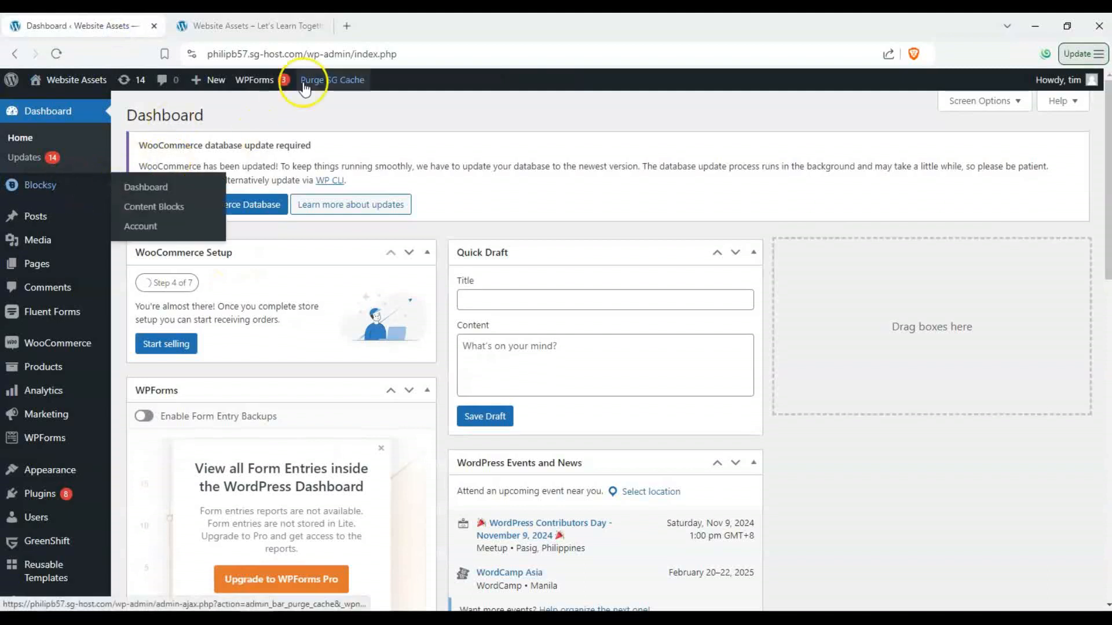
{"action": "mouse_move", "coordinate": [45, 195]}
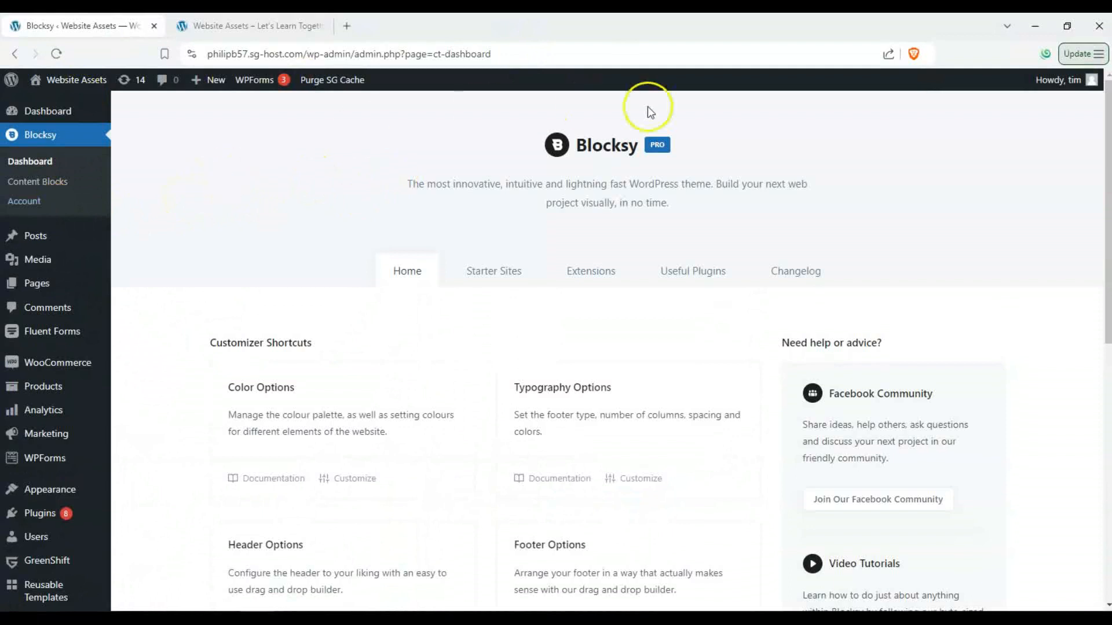
{"action": "left_click", "coordinate": [479, 275]}
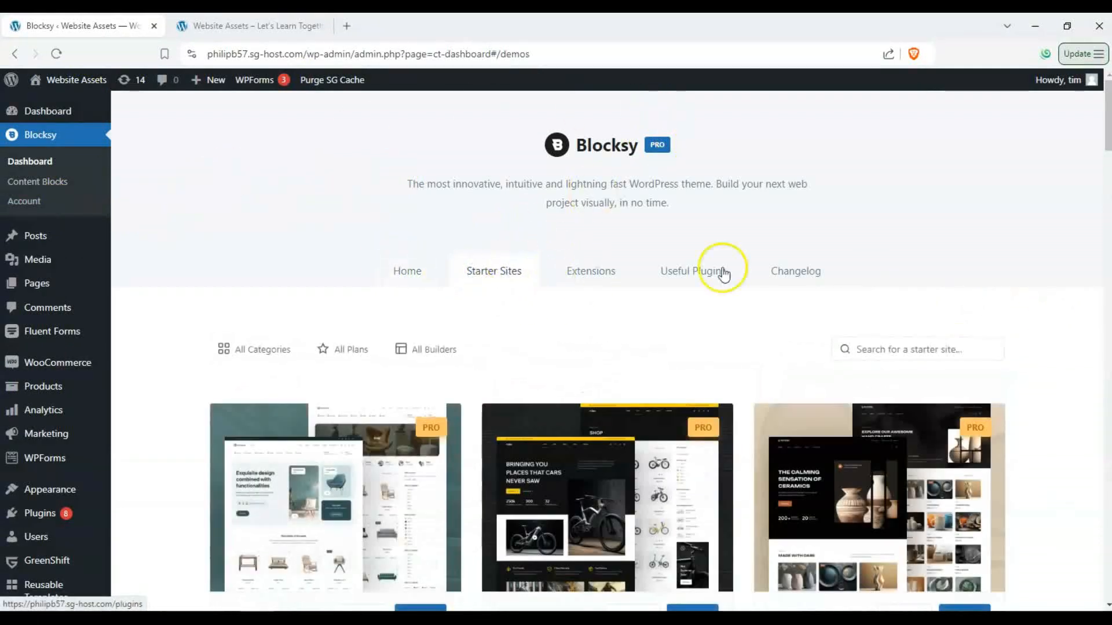
{"action": "scroll", "coordinate": [488, 280], "scroll_direction": "down", "scroll_amount": 2}
{"action": "scroll", "coordinate": [498, 342], "scroll_direction": "down", "scroll_amount": 3}
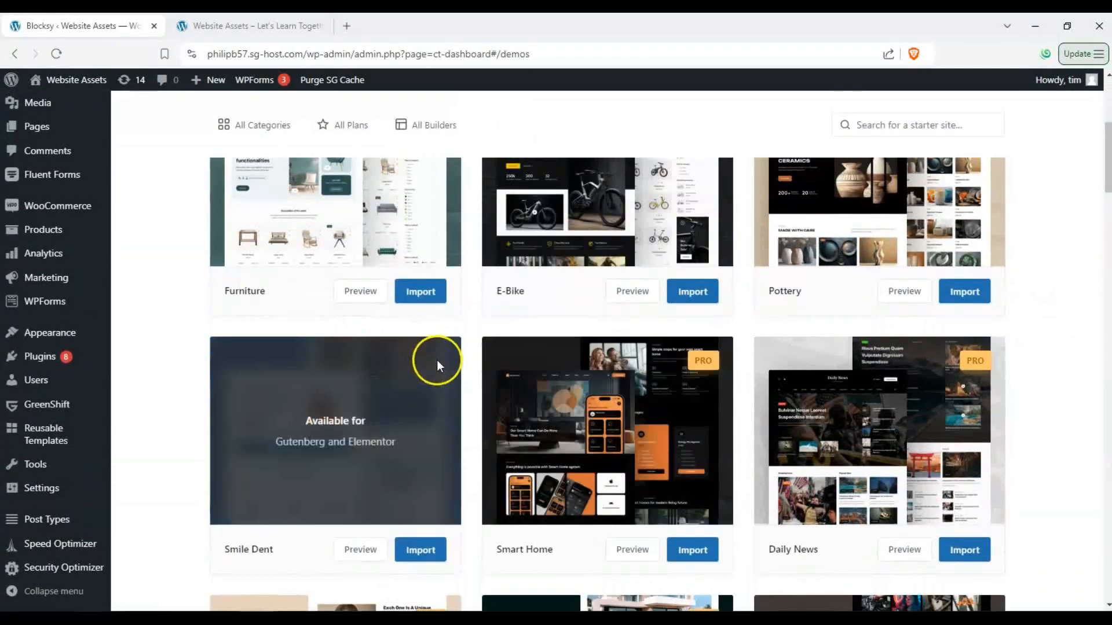
{"action": "scroll", "coordinate": [177, 263], "scroll_direction": "down", "scroll_amount": 7}
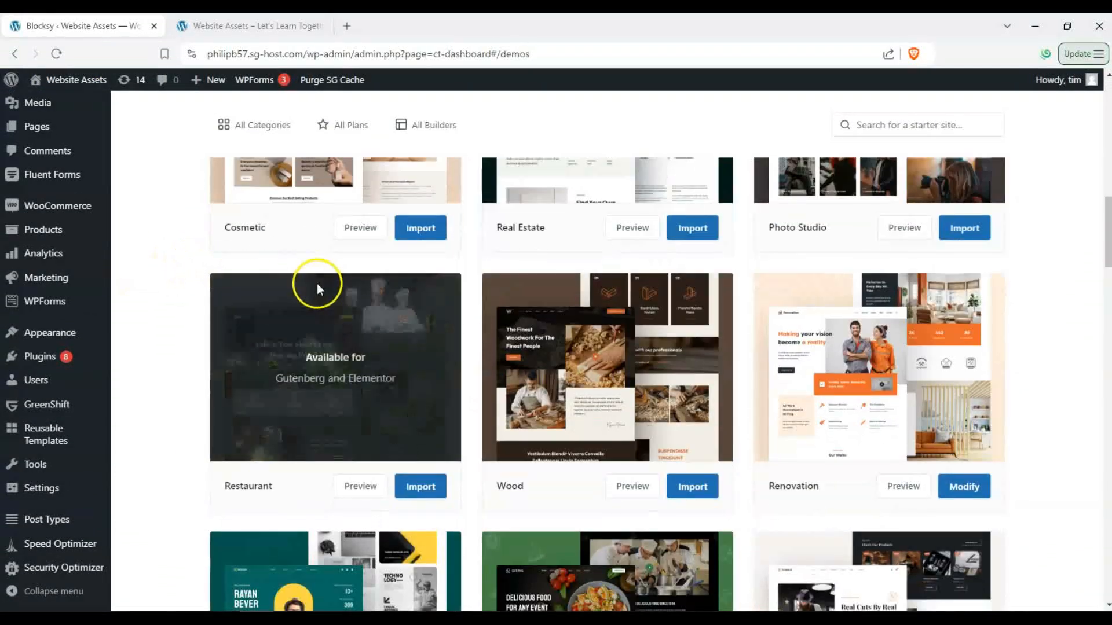
{"action": "left_click_drag", "start_coordinate": [1107, 254], "coordinate": [1099, 94]}
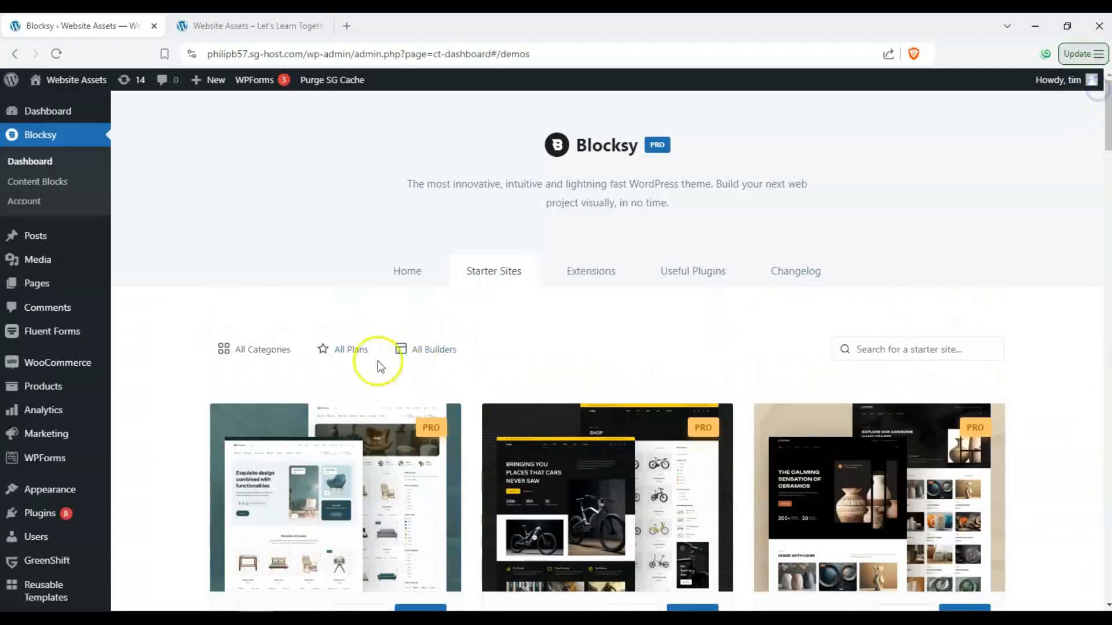
- Filter the starter sites by the Blog category and by the Portfolio category to examine the matching templates
{"action": "left_click", "coordinate": [263, 349]}
{"action": "scroll", "coordinate": [278, 355], "scroll_direction": "down", "scroll_amount": 2}
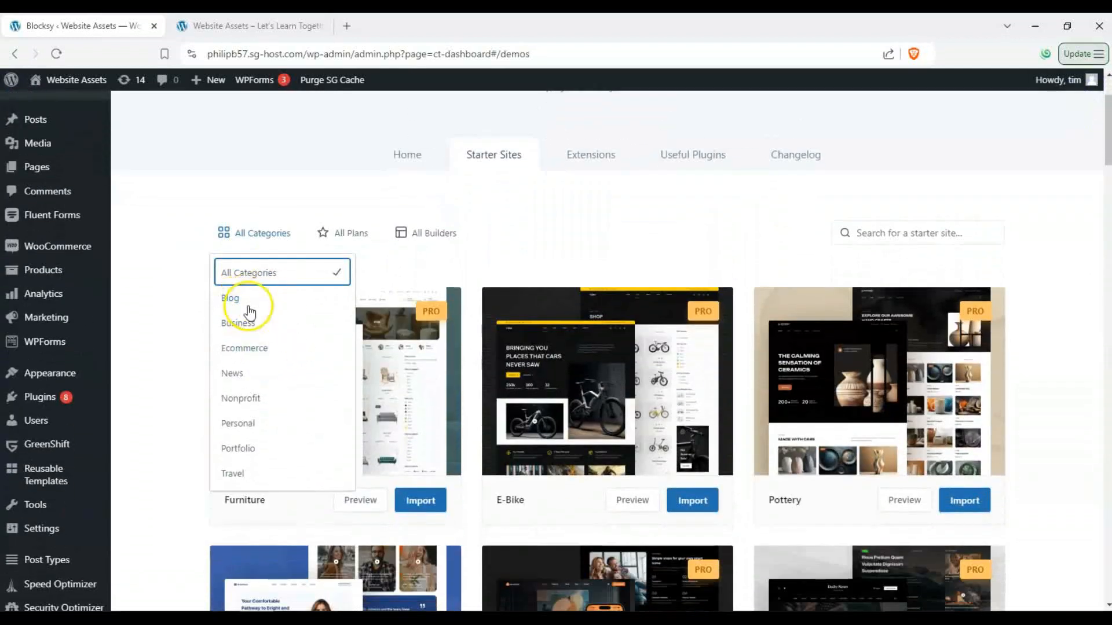
{"action": "left_click", "coordinate": [247, 302]}
{"action": "scroll", "coordinate": [178, 313], "scroll_direction": "down", "scroll_amount": 2}
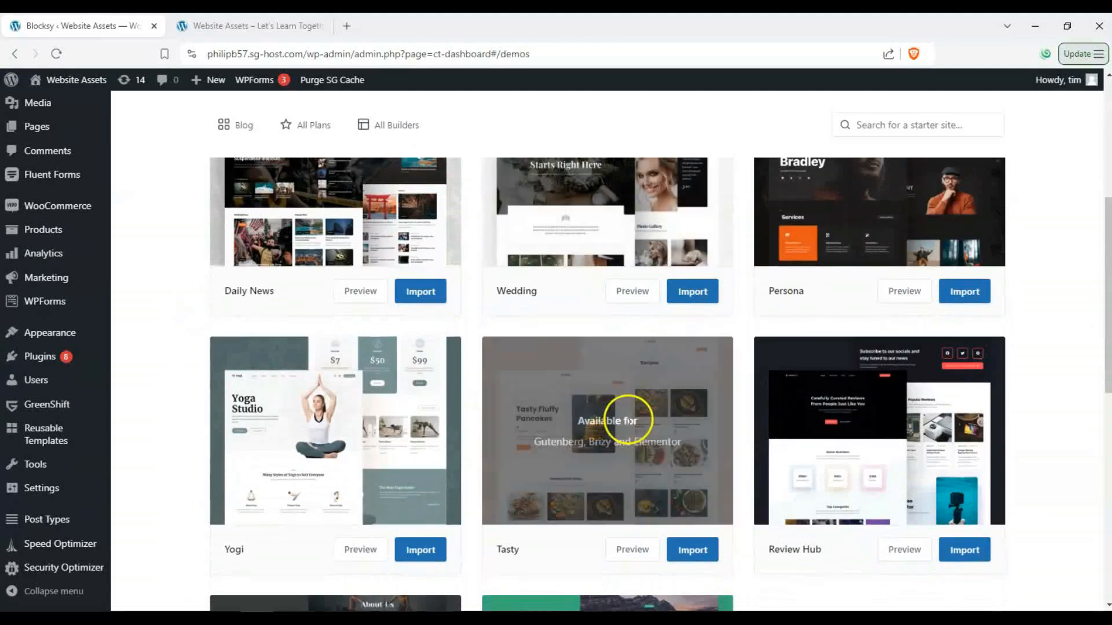
{"action": "scroll", "coordinate": [278, 258], "scroll_direction": "up", "scroll_amount": 2}
{"action": "left_click", "coordinate": [236, 163]}
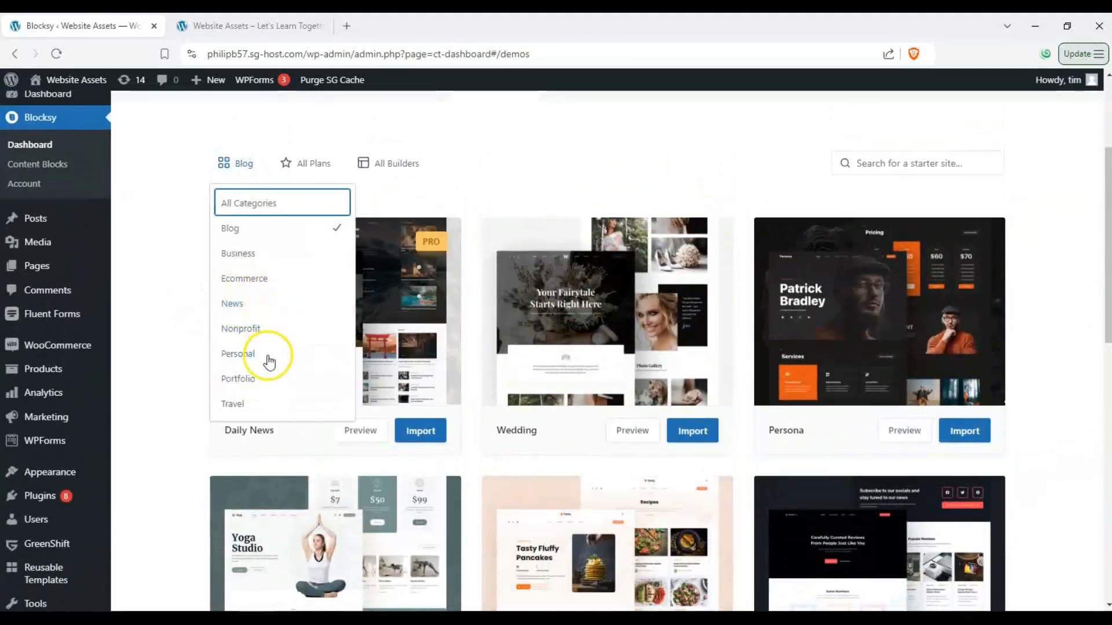
{"action": "left_click", "coordinate": [257, 382]}
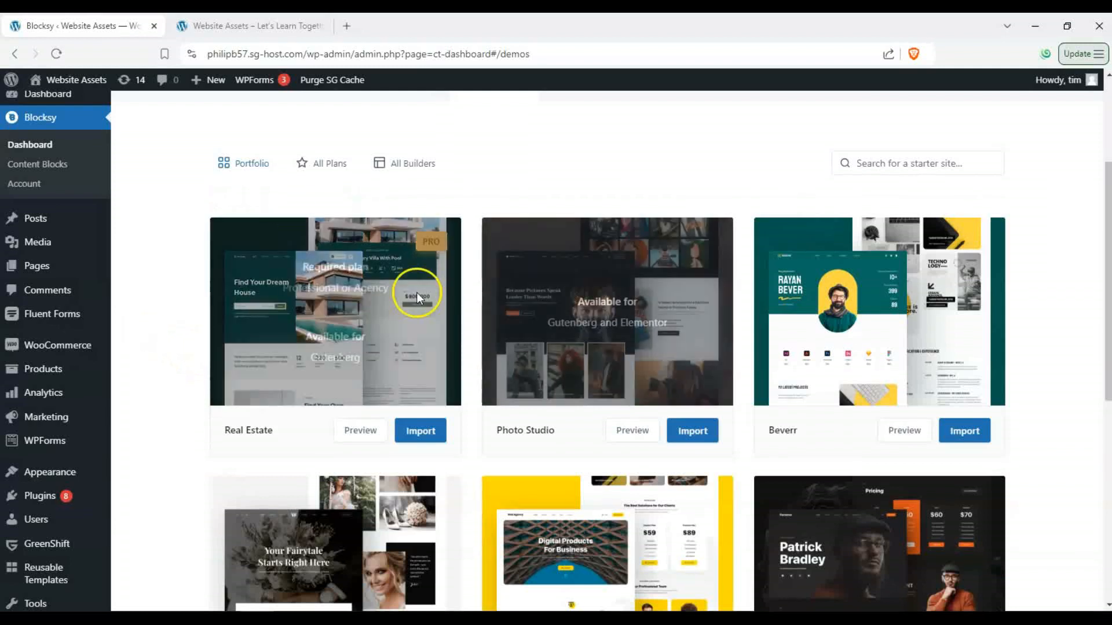
- Filter the starter sites by the Ecommerce category and look through the listed shop templates
{"action": "left_click", "coordinate": [237, 162]}
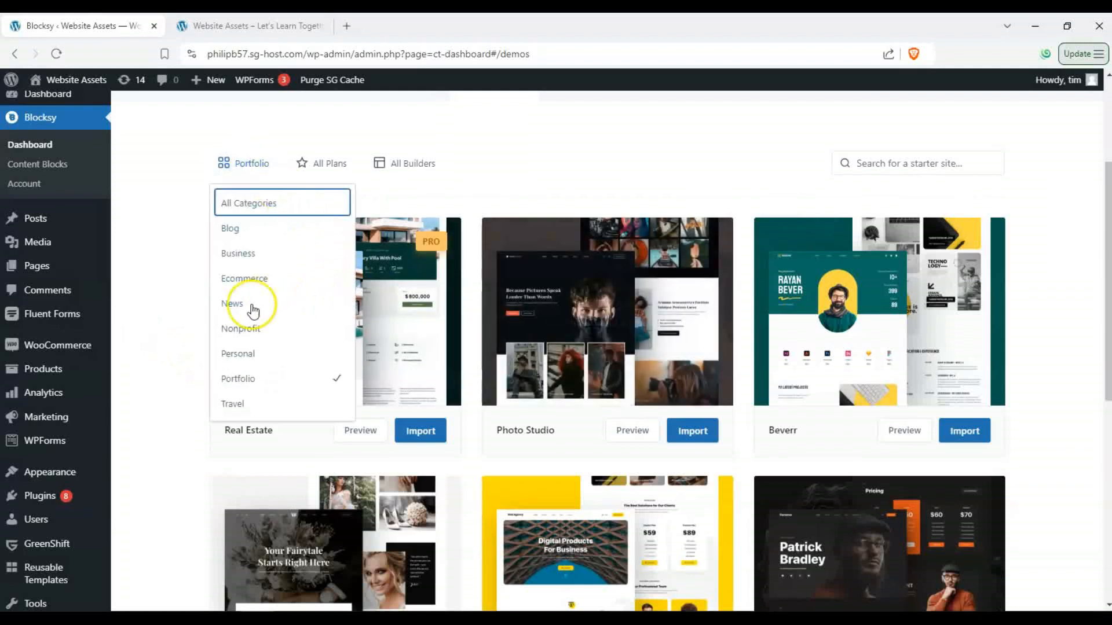
{"action": "left_click", "coordinate": [280, 279]}
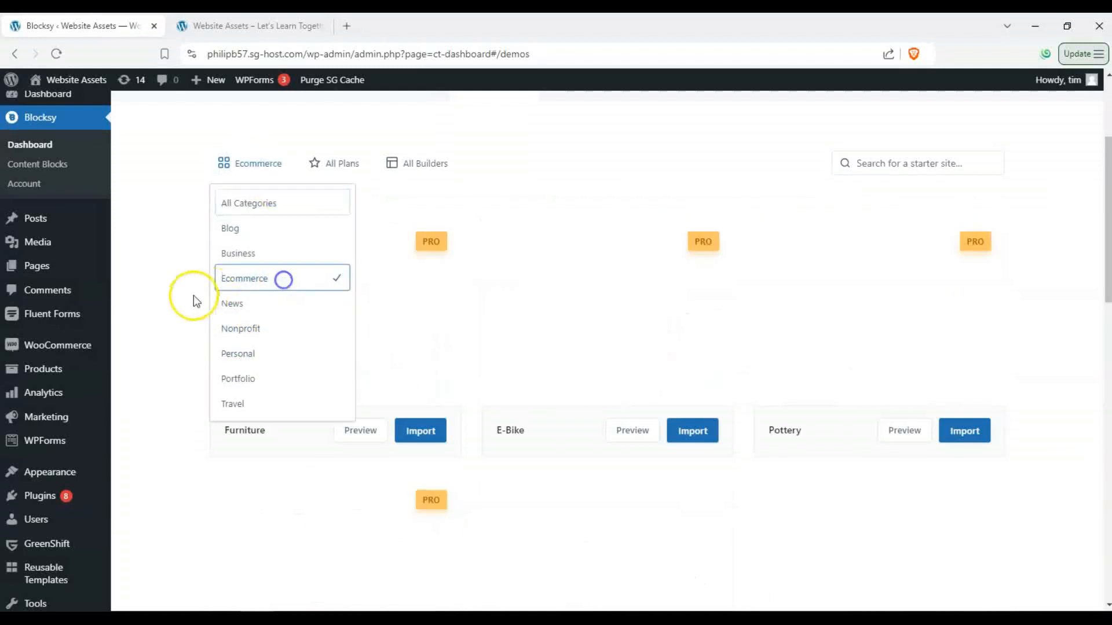
{"action": "left_click", "coordinate": [166, 301]}
{"action": "scroll", "coordinate": [614, 319], "scroll_direction": "down", "scroll_amount": 3}
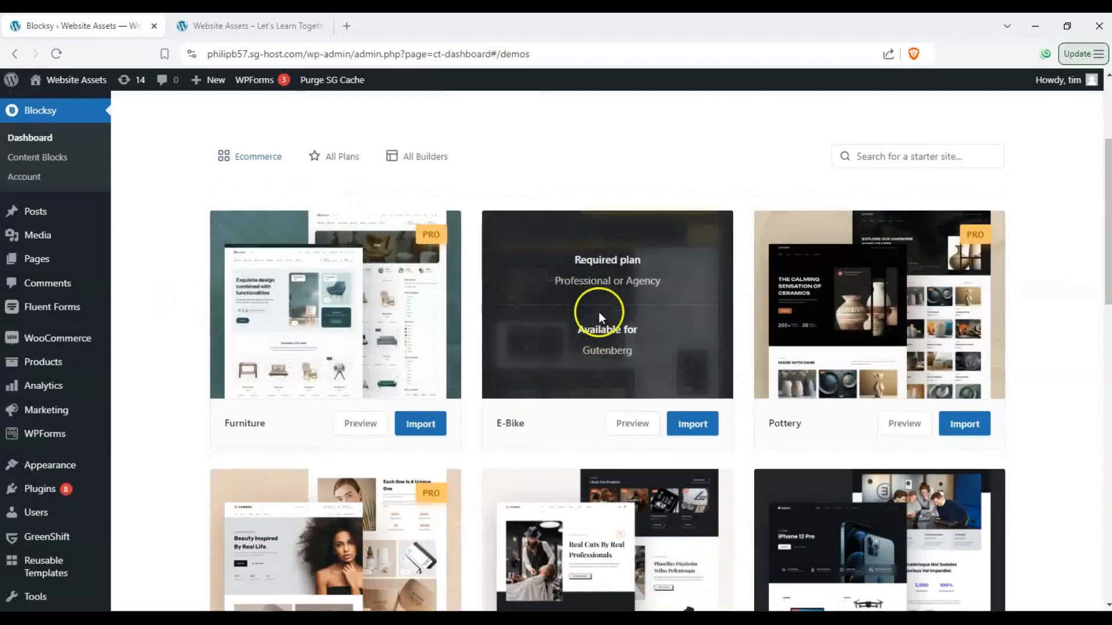
{"action": "scroll", "coordinate": [777, 360], "scroll_direction": "down", "scroll_amount": 3}
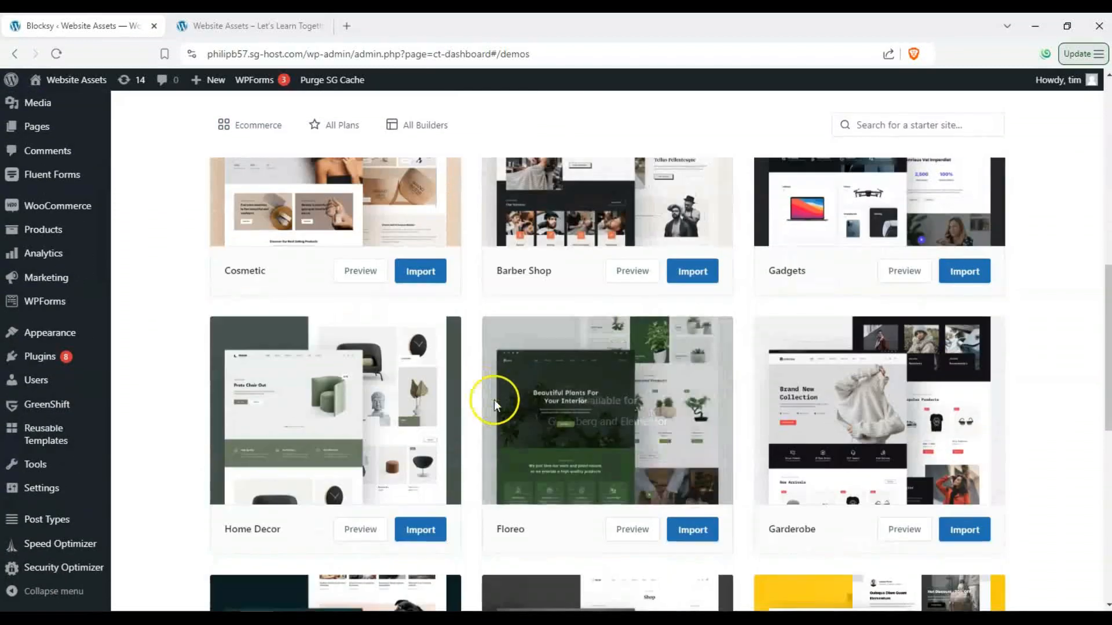
{"action": "scroll", "coordinate": [569, 368], "scroll_direction": "up", "scroll_amount": 5}
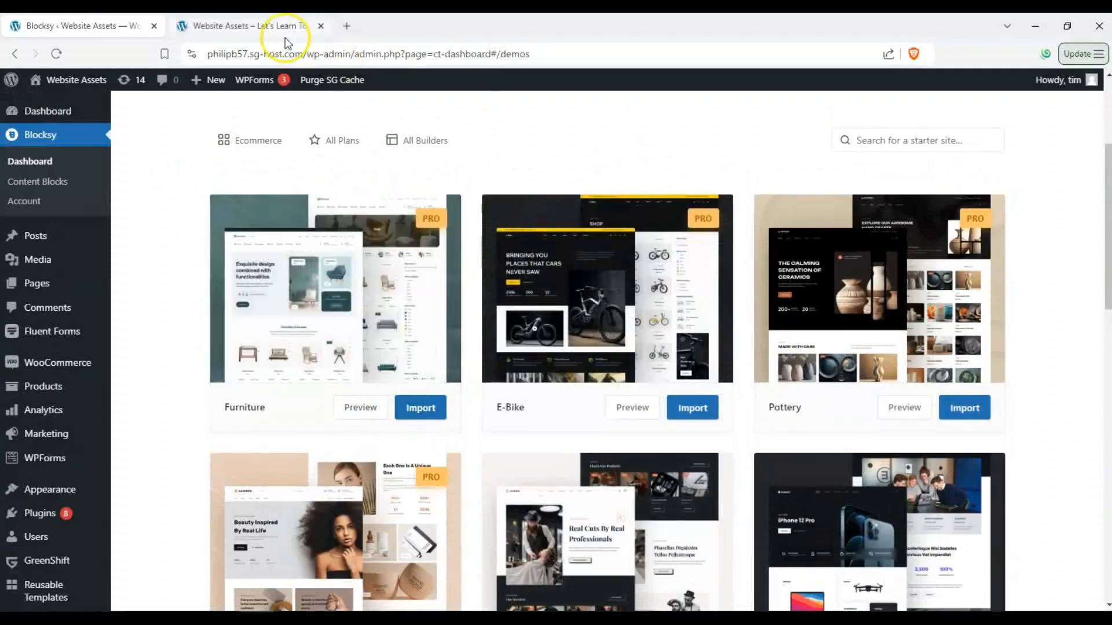
- Switch to the live website and look over the Home page of the Renovation starter site
{"action": "left_click", "coordinate": [282, 27]}
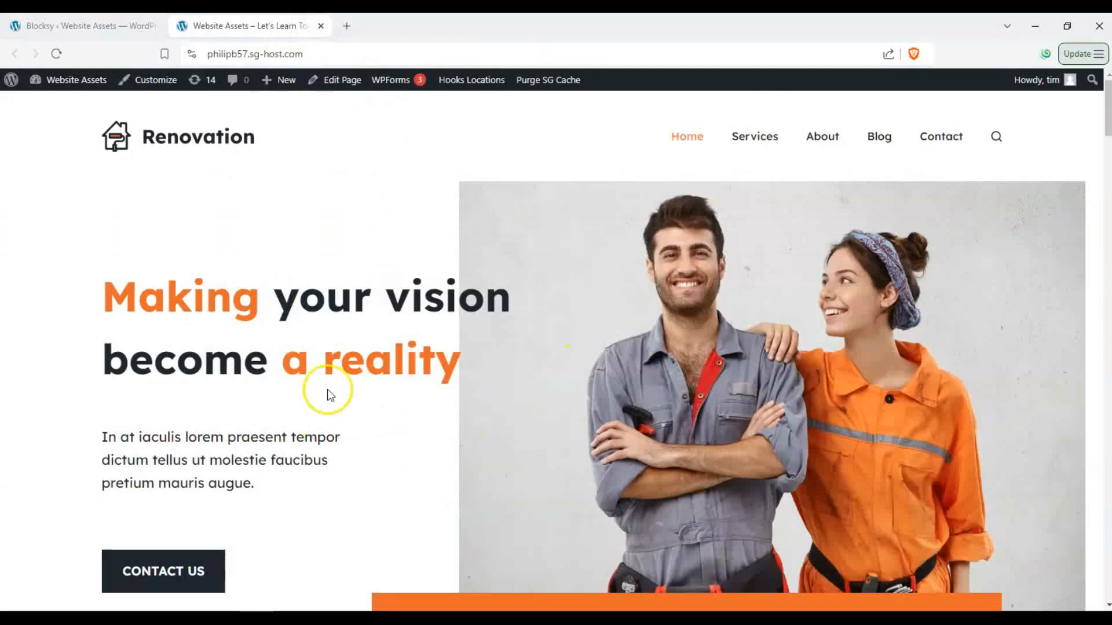
{"action": "scroll", "coordinate": [328, 389], "scroll_direction": "down", "scroll_amount": 8}
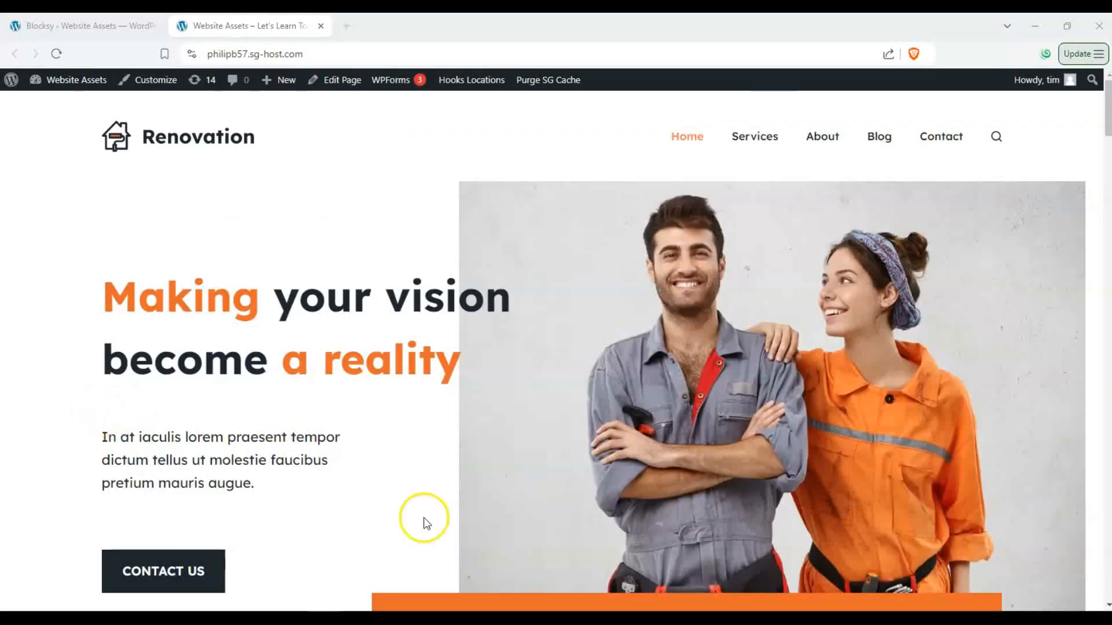
{"action": "left_click_drag", "start_coordinate": [1107, 107], "coordinate": [1095, 35]}
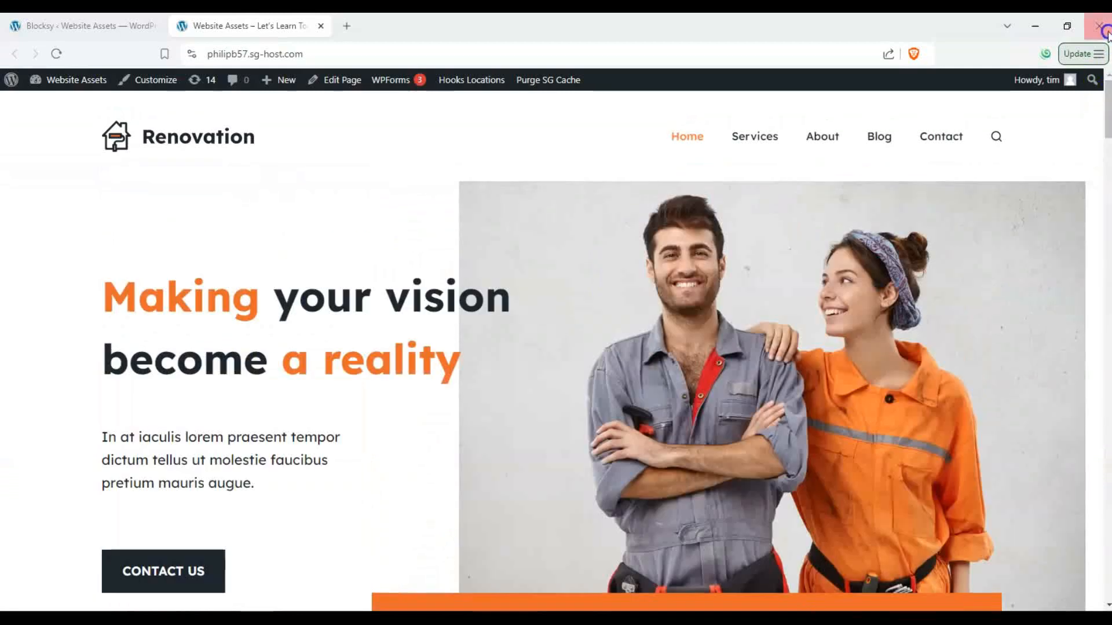
- View the Services, About and Blog pages of the live Renovation site
{"action": "left_click", "coordinate": [768, 142]}
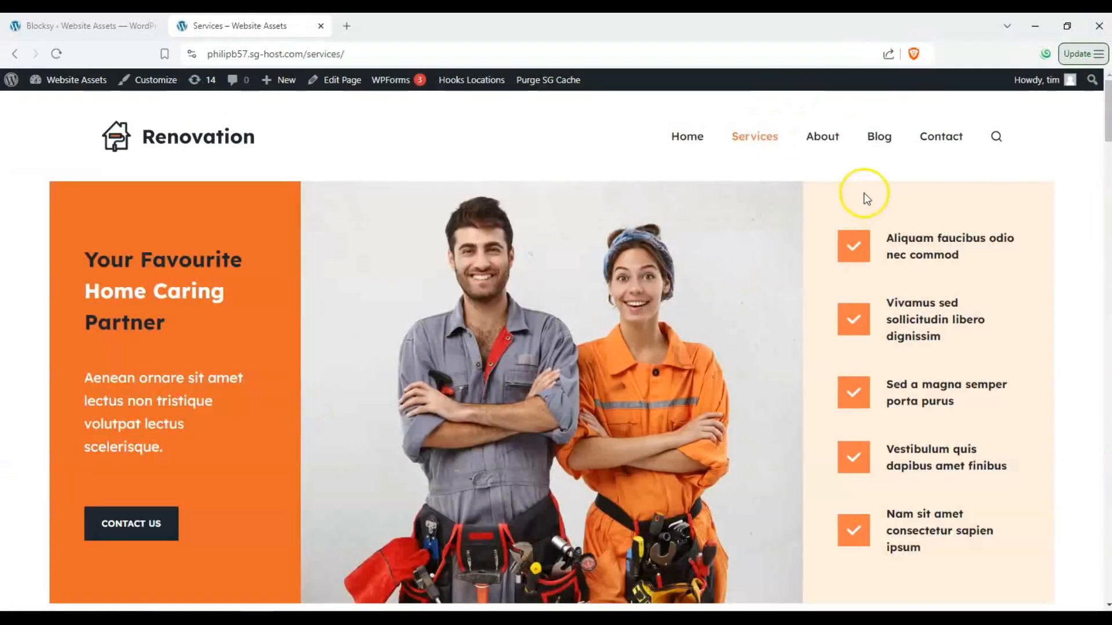
{"action": "left_click", "coordinate": [821, 141]}
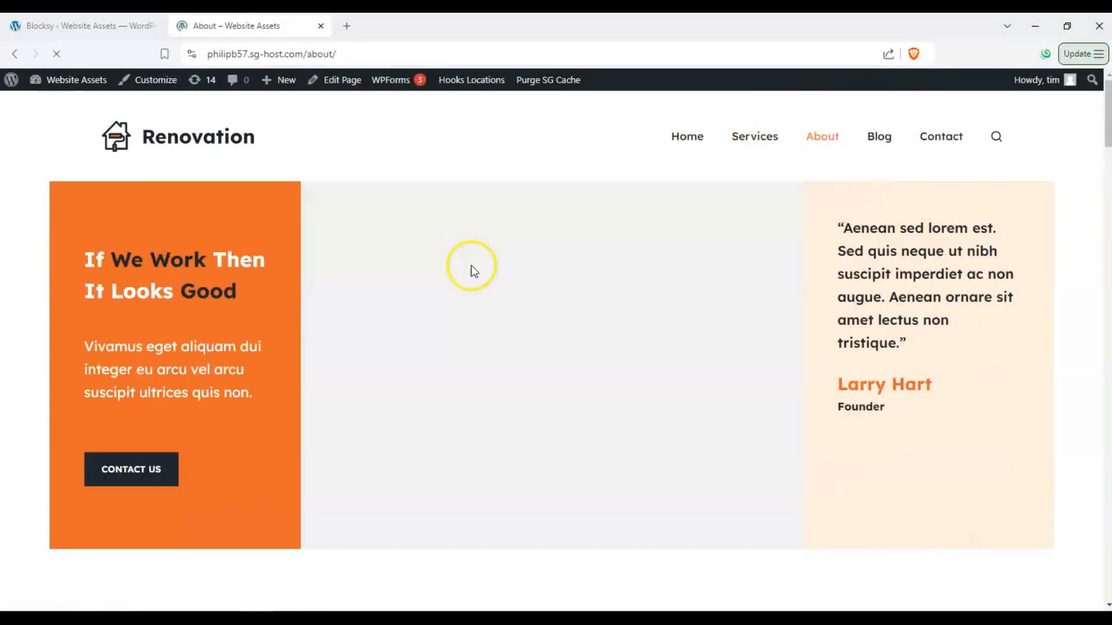
{"action": "left_click", "coordinate": [883, 142]}
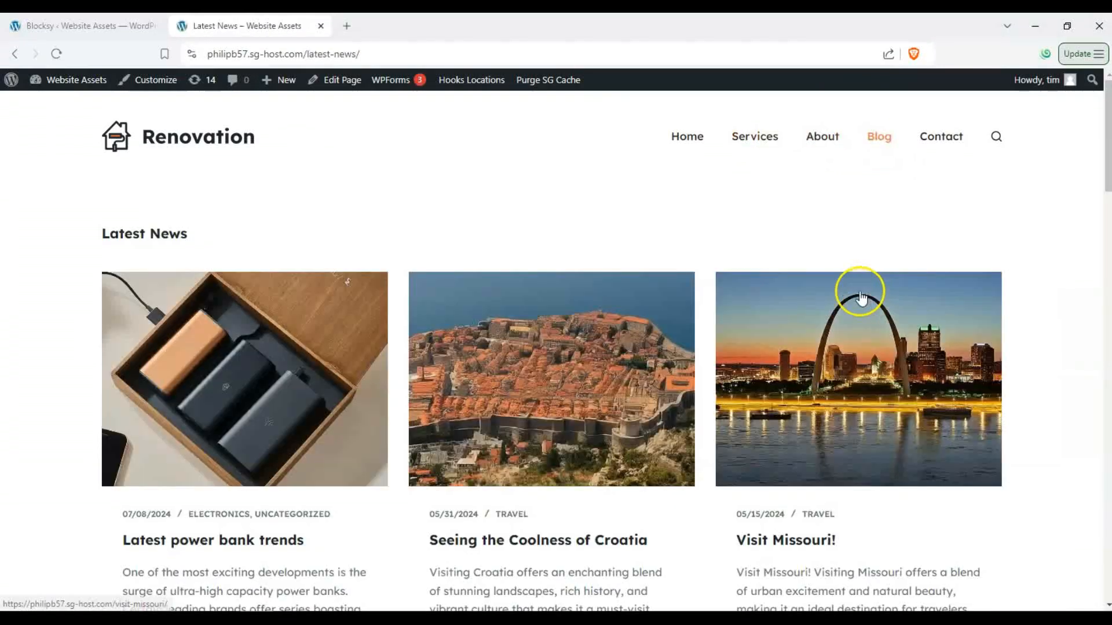
{"action": "scroll", "coordinate": [79, 293], "scroll_direction": "down", "scroll_amount": 10}
{"action": "scroll", "coordinate": [114, 410], "scroll_direction": "up", "scroll_amount": 10}
{"action": "left_click", "coordinate": [50, 321]}
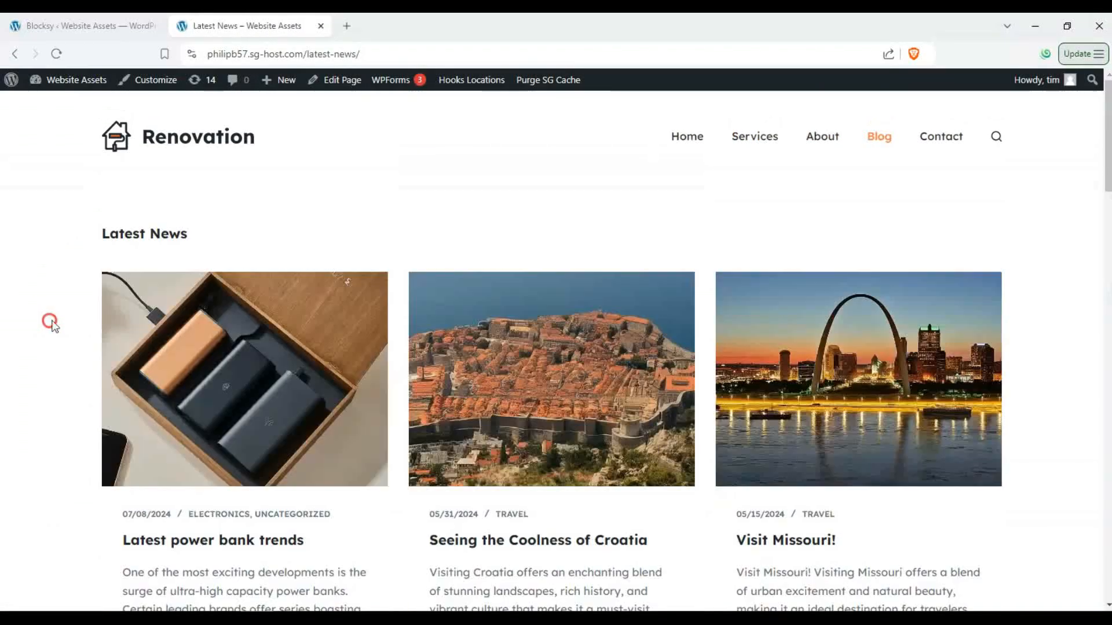
- Return to the live site's Home page and review its sections further down
{"action": "left_click", "coordinate": [707, 132]}
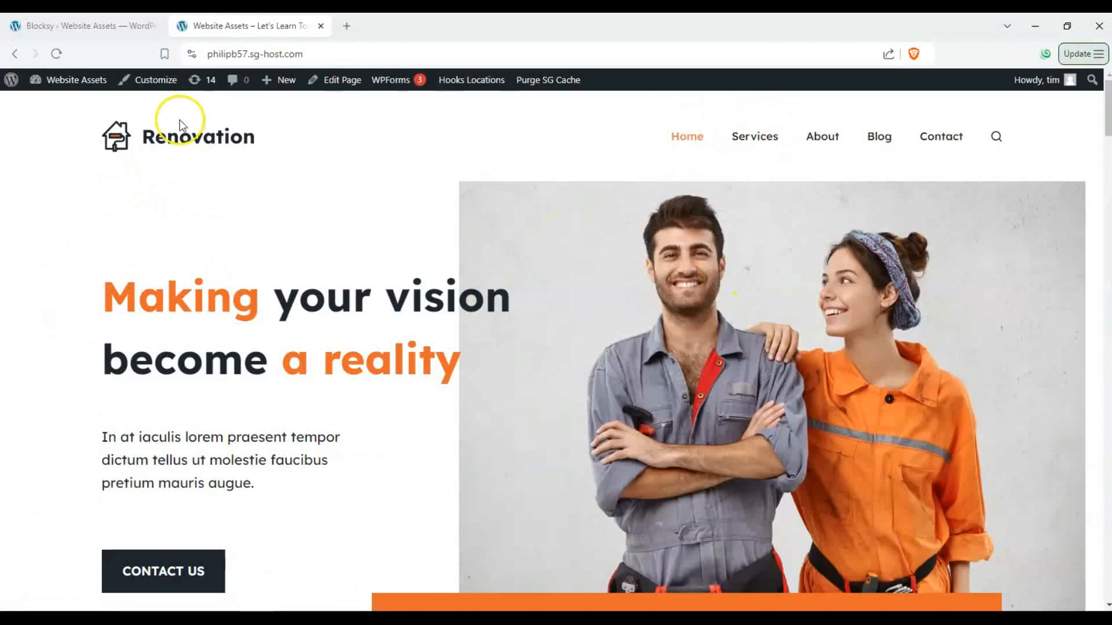
{"action": "scroll", "coordinate": [75, 277], "scroll_direction": "down", "scroll_amount": 7}
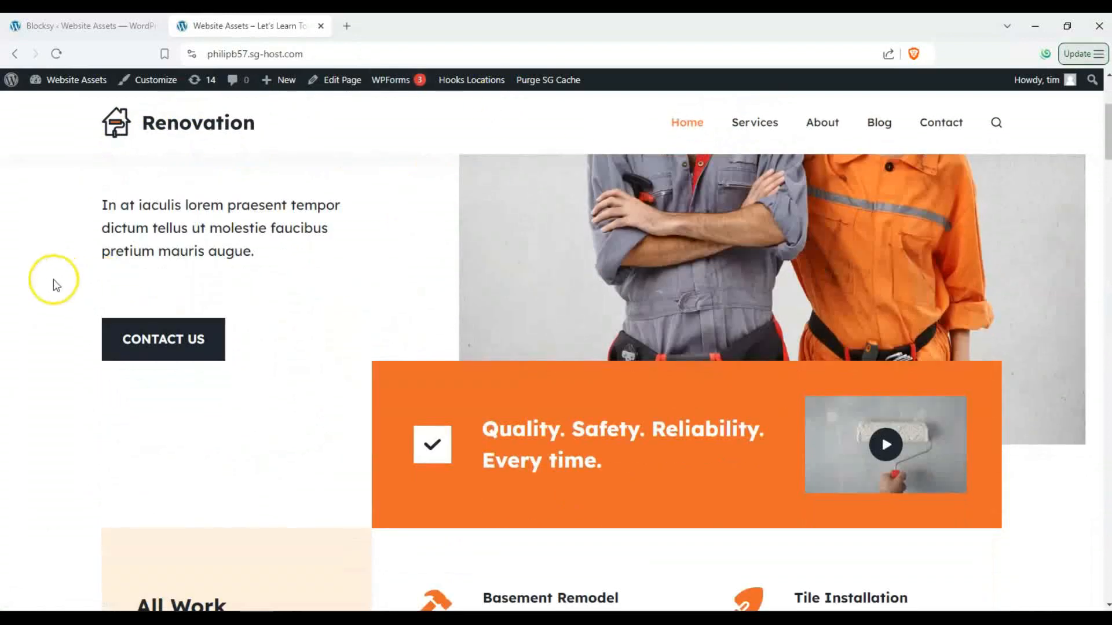
{"action": "middle_click", "coordinate": [38, 424]}
{"action": "middle_click", "coordinate": [22, 313]}
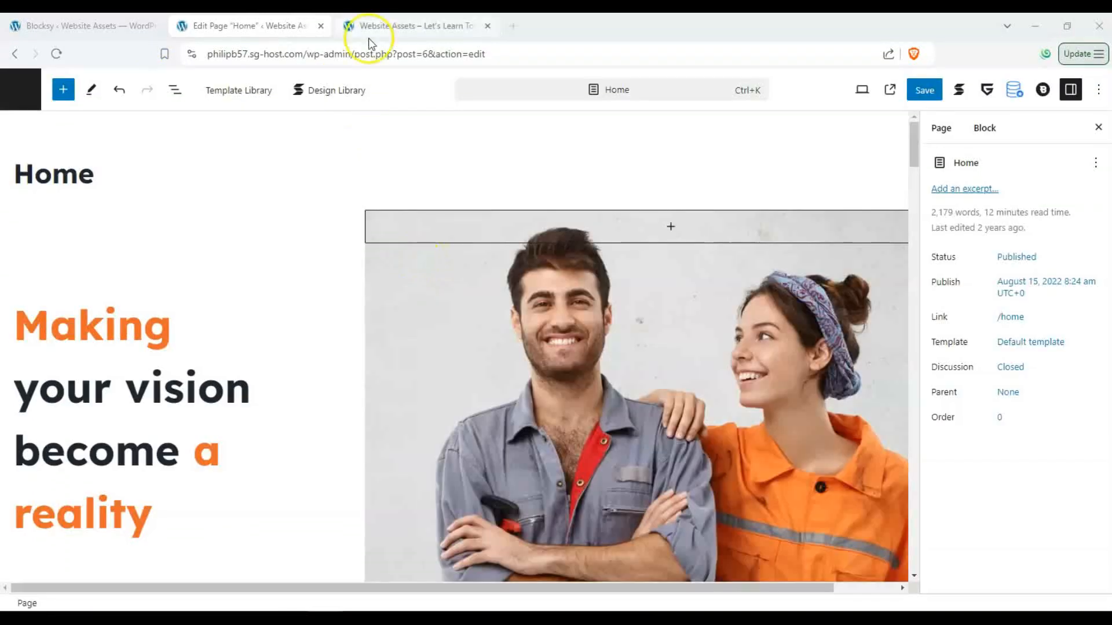
- Compare the live Home page, including its header and hero section, with the Home page open in the block editor
{"action": "left_click", "coordinate": [377, 29]}
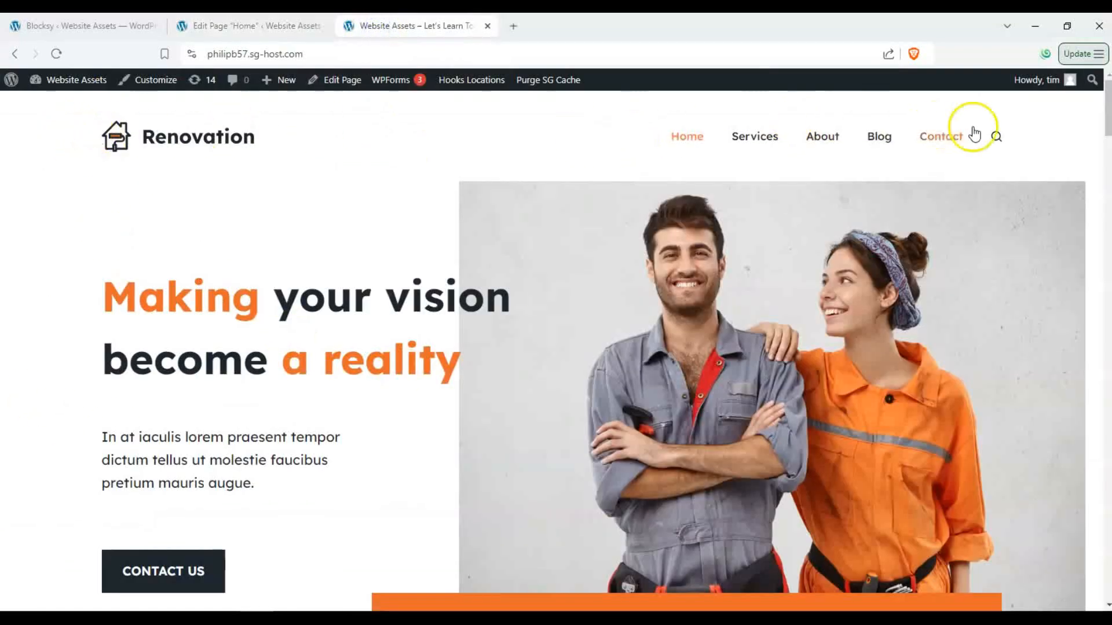
{"action": "scroll", "coordinate": [153, 181], "scroll_direction": "down", "scroll_amount": 1}
{"action": "scroll", "coordinate": [153, 182], "scroll_direction": "down", "scroll_amount": 1}
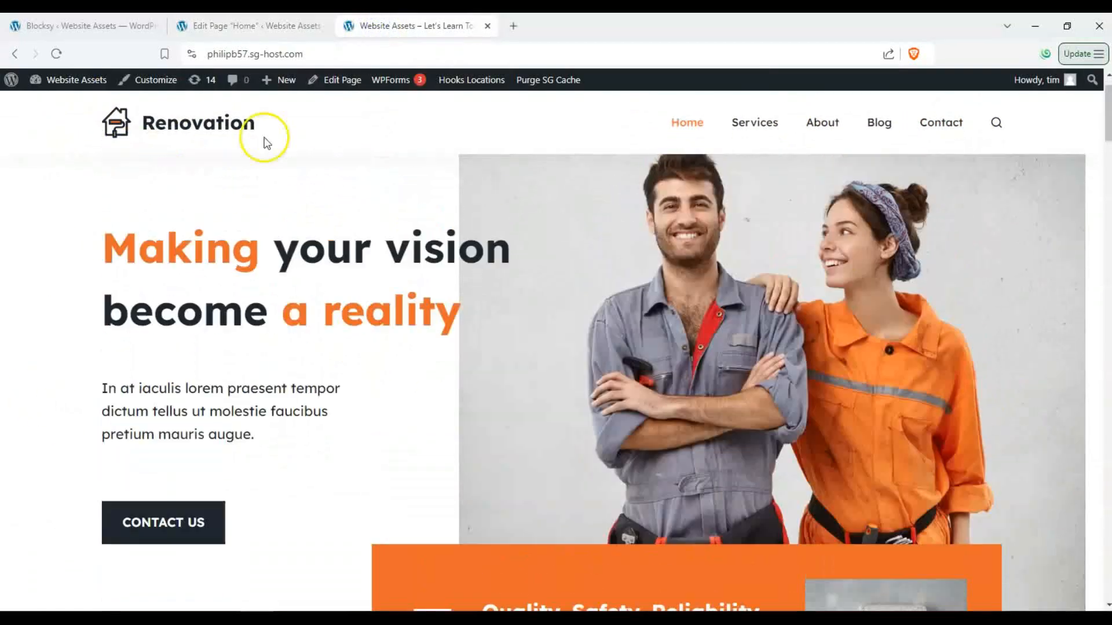
{"action": "scroll", "coordinate": [266, 139], "scroll_direction": "up", "scroll_amount": 1}
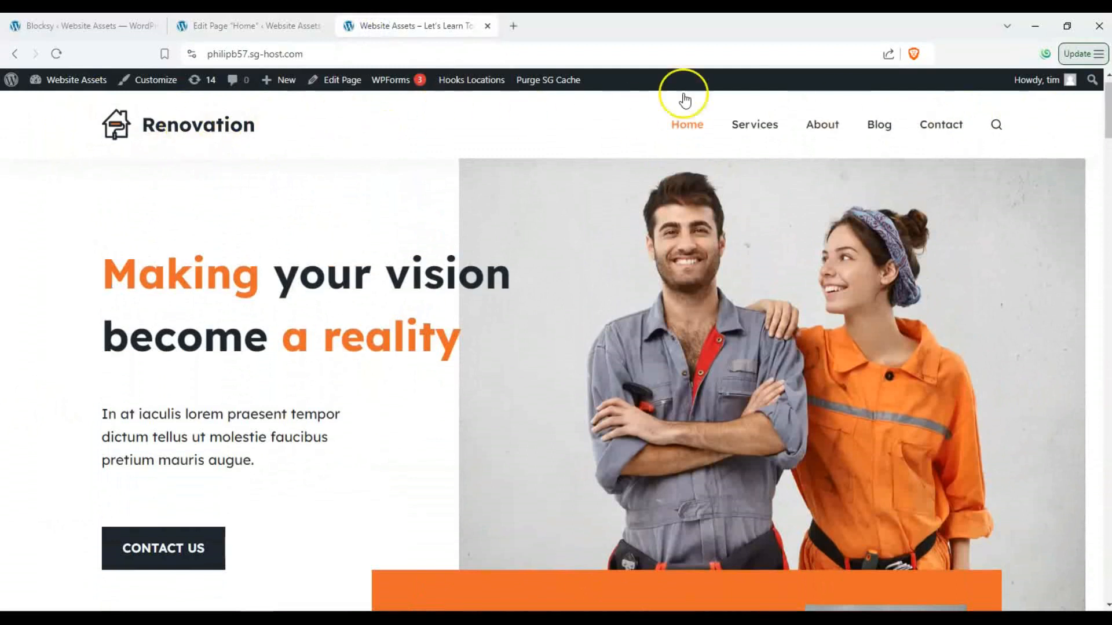
{"action": "scroll", "coordinate": [224, 162], "scroll_direction": "down", "scroll_amount": 1}
{"action": "left_click", "coordinate": [265, 26]}
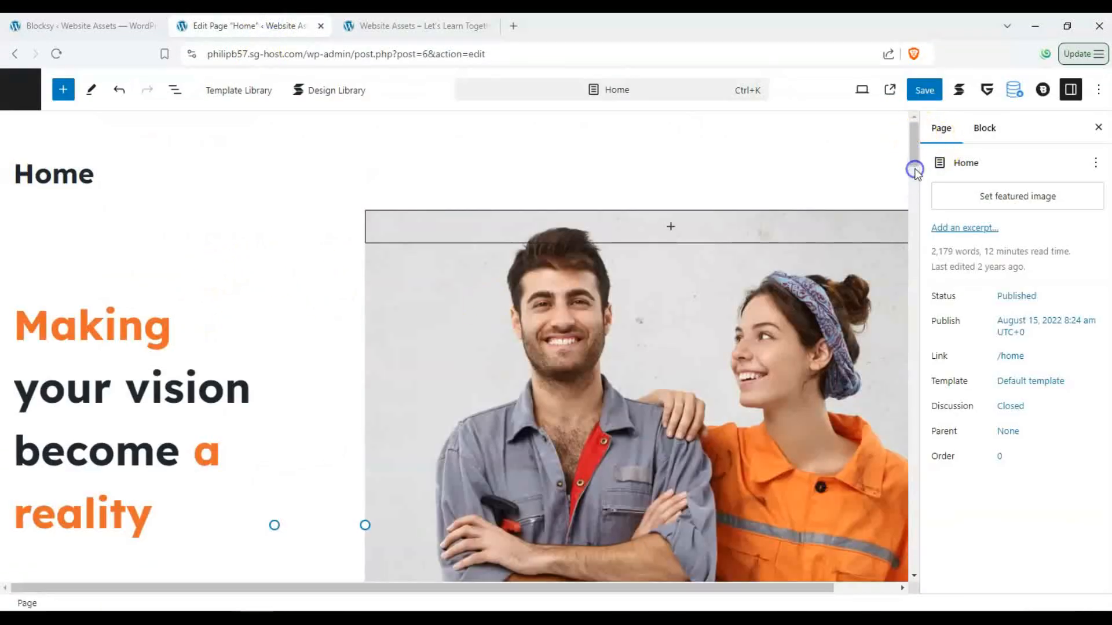
{"action": "left_click", "coordinate": [400, 25]}
{"action": "scroll", "coordinate": [303, 256], "scroll_direction": "down", "scroll_amount": 5}
{"action": "scroll", "coordinate": [302, 256], "scroll_direction": "up", "scroll_amount": 7}
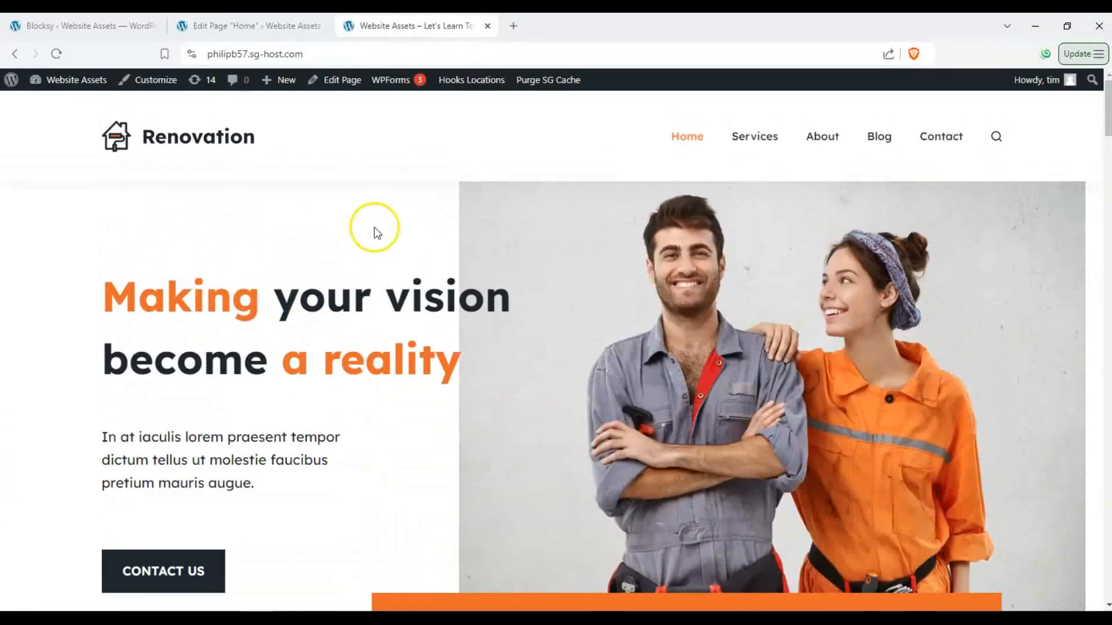
{"action": "scroll", "coordinate": [414, 258], "scroll_direction": "down", "scroll_amount": 3}
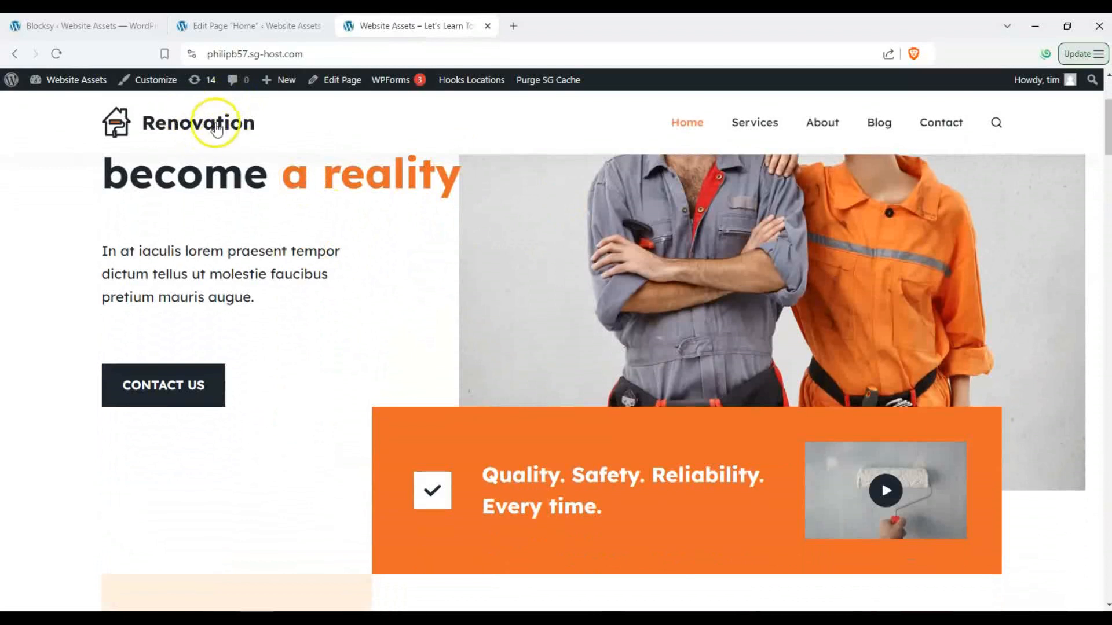
- Back in the block editor, replace the hero heading's text with "Welcome to Website Assets!"
{"action": "left_click", "coordinate": [221, 27]}
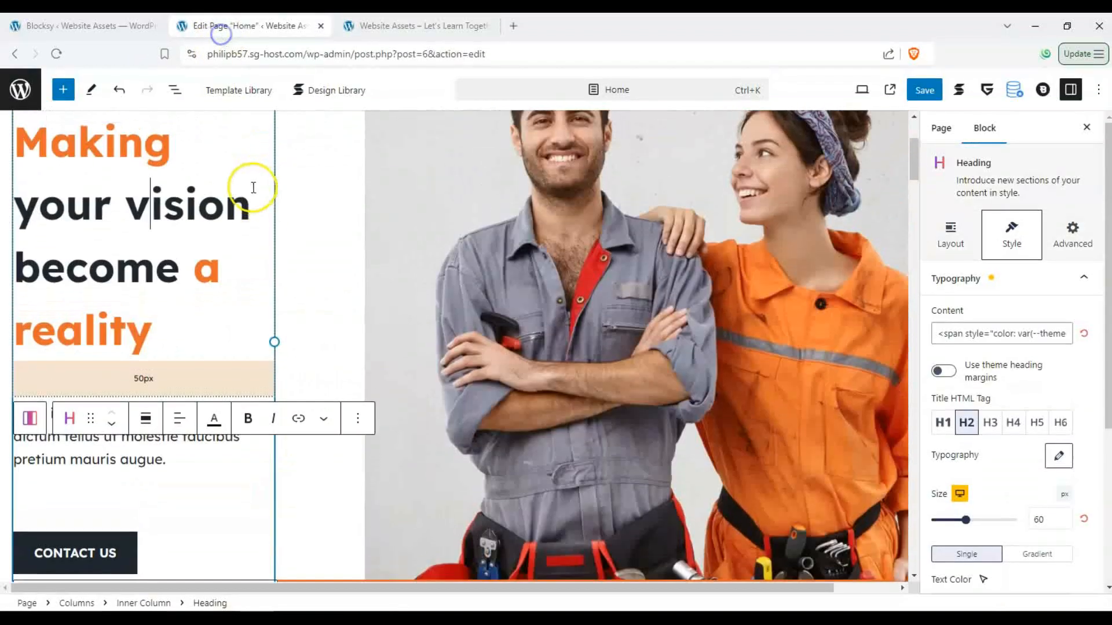
{"action": "left_click", "coordinate": [410, 190]}
{"action": "scroll", "coordinate": [171, 203], "scroll_direction": "up", "scroll_amount": 3}
{"action": "left_click", "coordinate": [127, 268]}
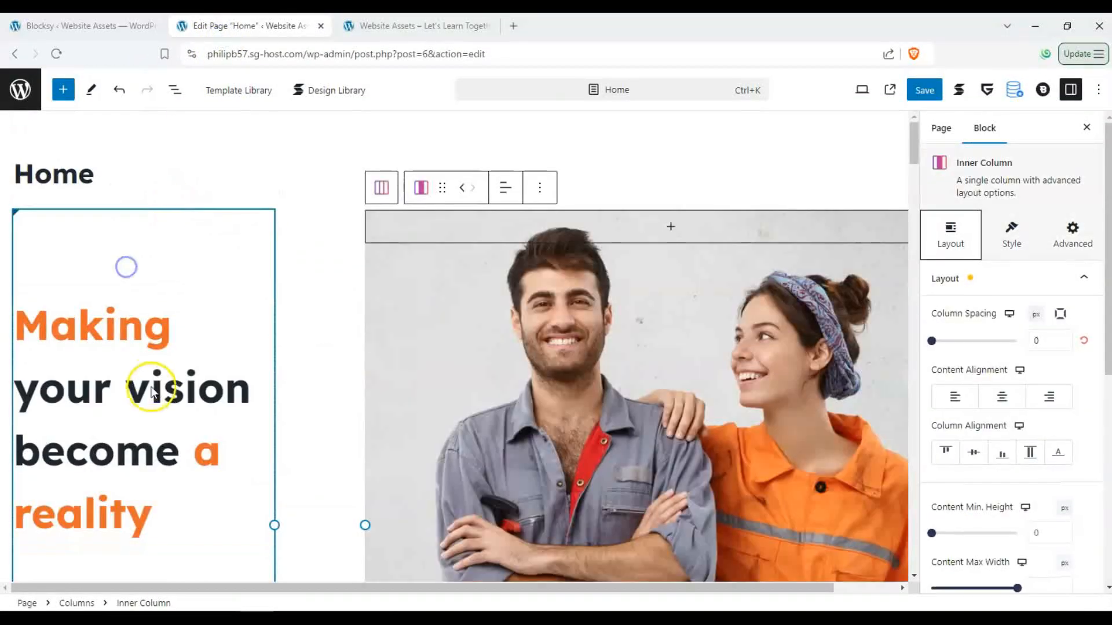
{"action": "scroll", "coordinate": [123, 358], "scroll_direction": "down", "scroll_amount": 1}
{"action": "left_click", "coordinate": [144, 441]}
{"action": "left_click_drag", "start_coordinate": [178, 462], "coordinate": [8, 280]}
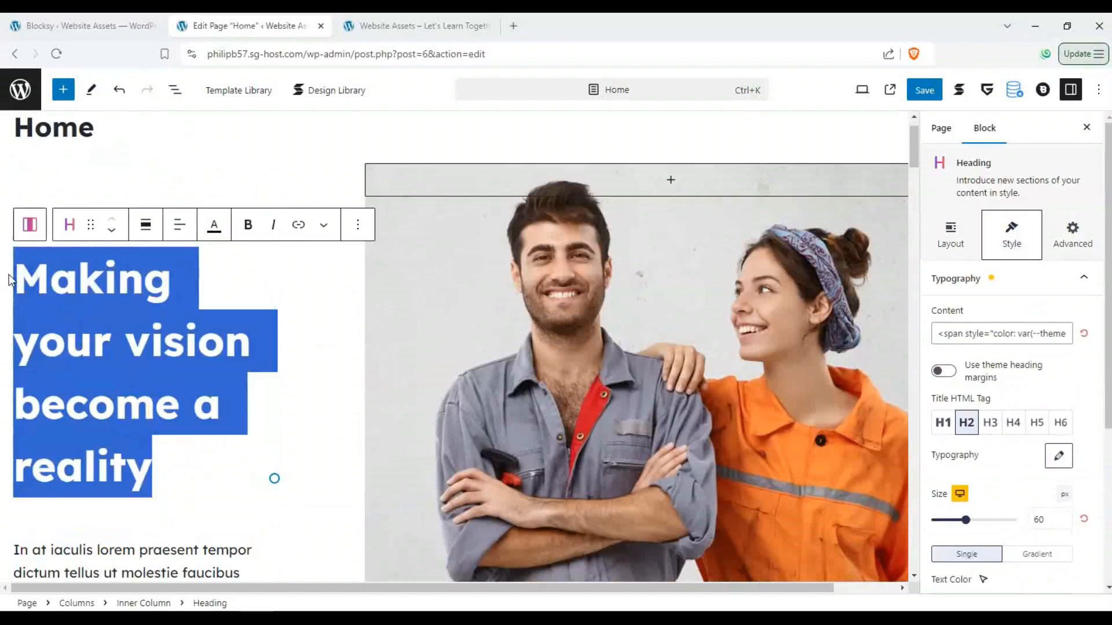
{"action": "scroll", "coordinate": [9, 280], "scroll_direction": "up", "scroll_amount": 1}
{"action": "type", "text": "Welcome"}
{"action": "type", "text": "to "}
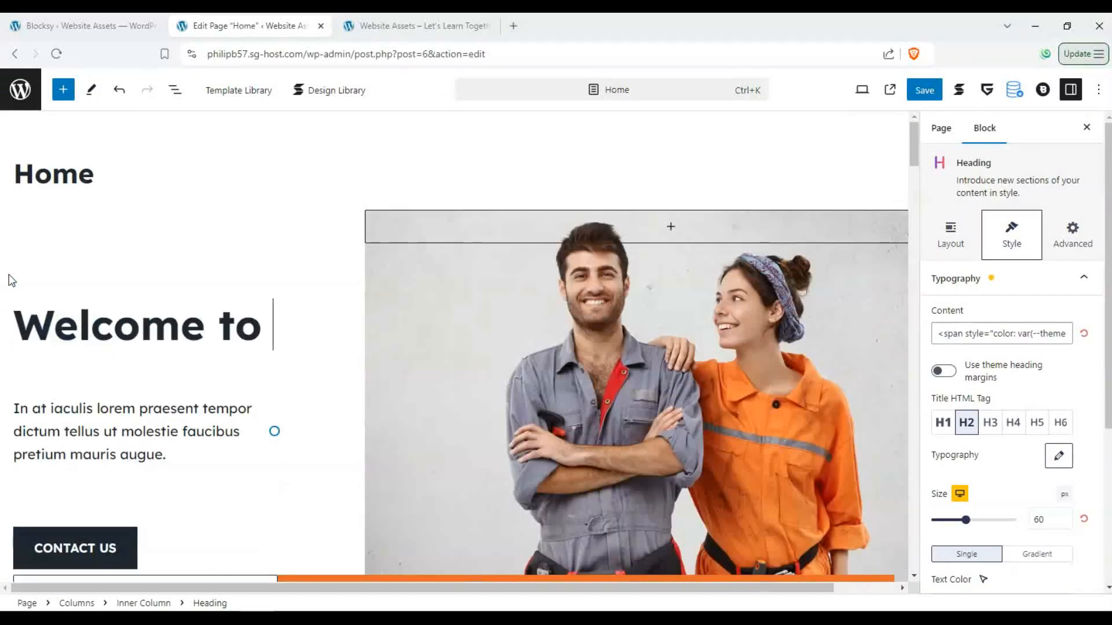
{"action": "type", "text": "Webs"}
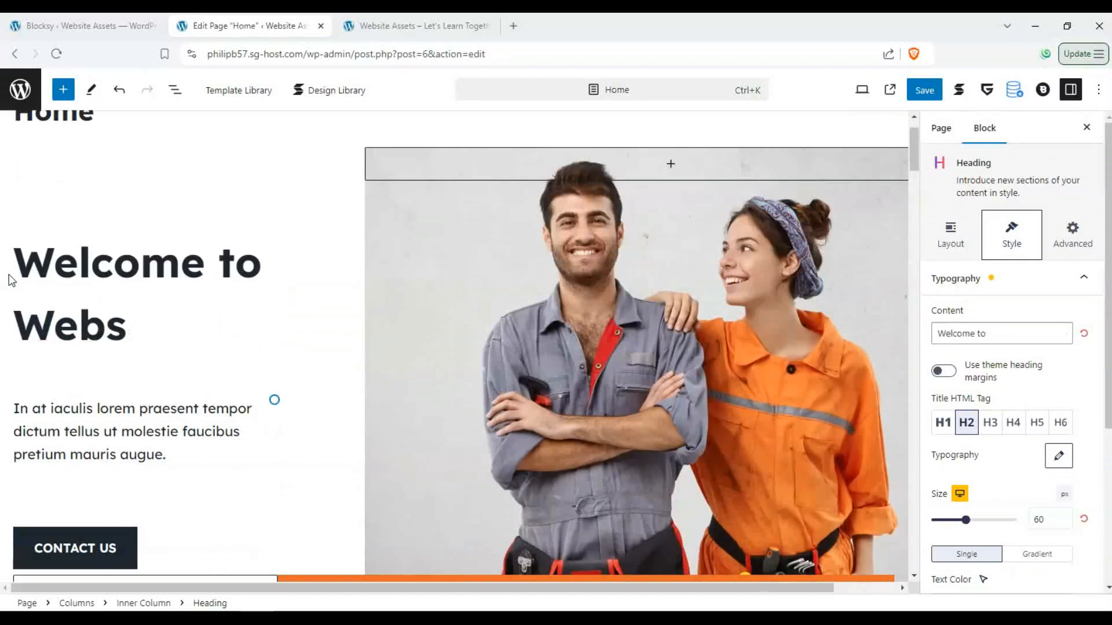
{"action": "type", "text": "ite Assets"}
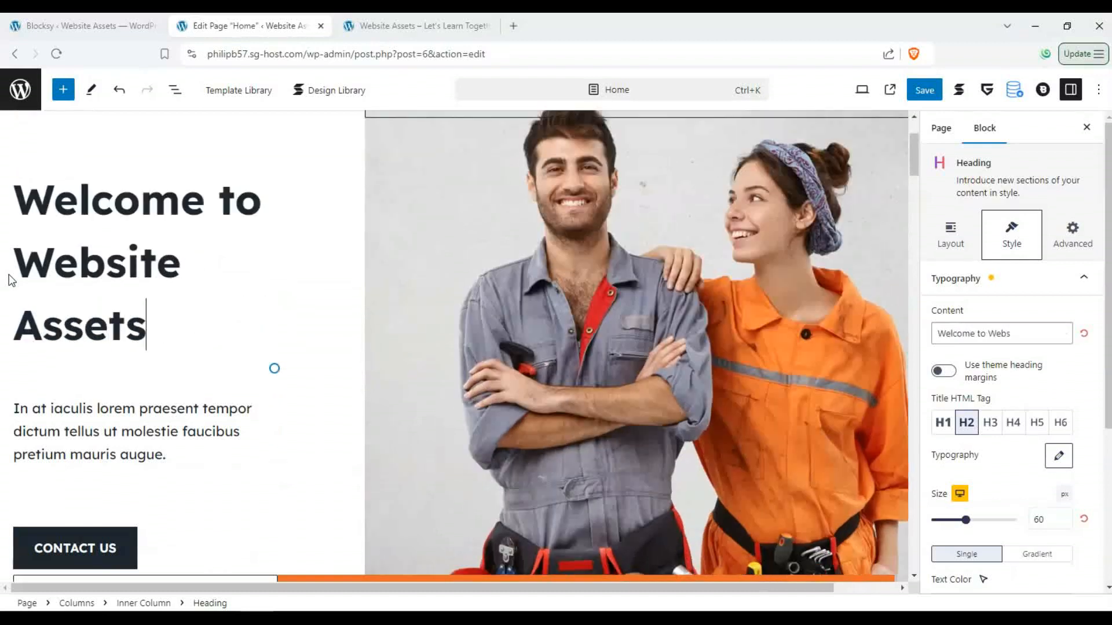
{"action": "type", "text": "!"}
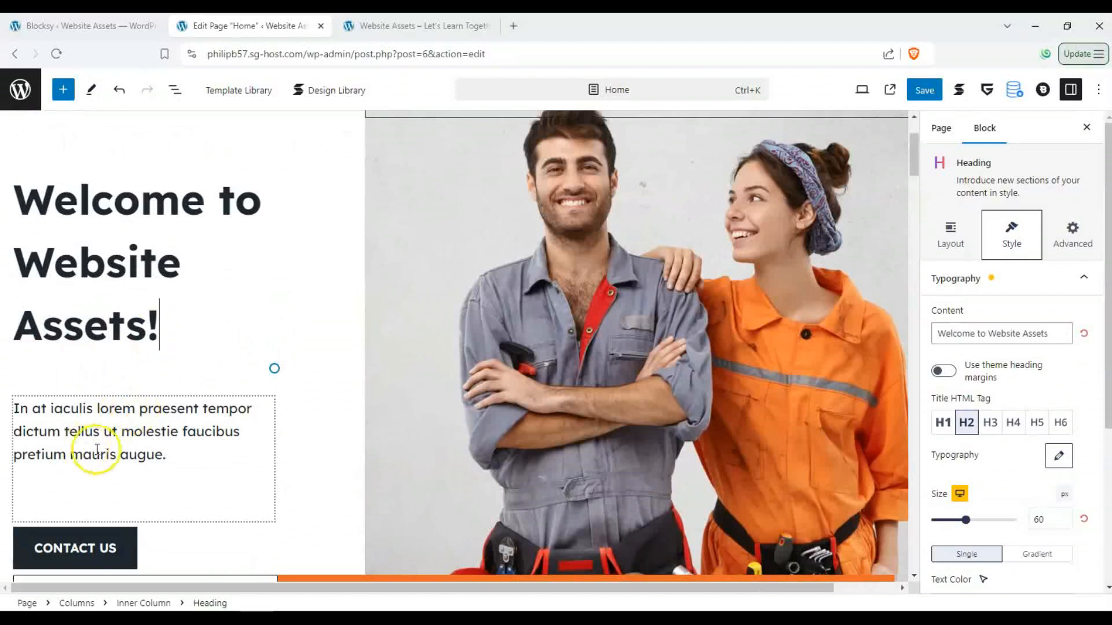
- Select the hero's image column and examine its layout settings and block options for a way to change the image
{"action": "left_click", "coordinate": [770, 304]}
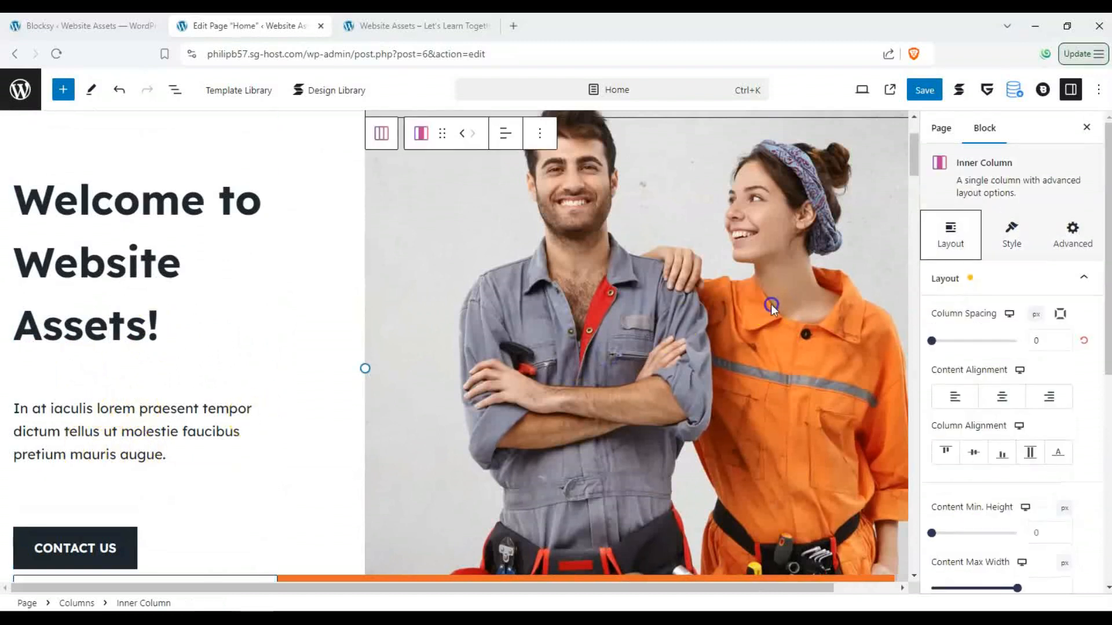
{"action": "scroll", "coordinate": [522, 248], "scroll_direction": "up", "scroll_amount": 2}
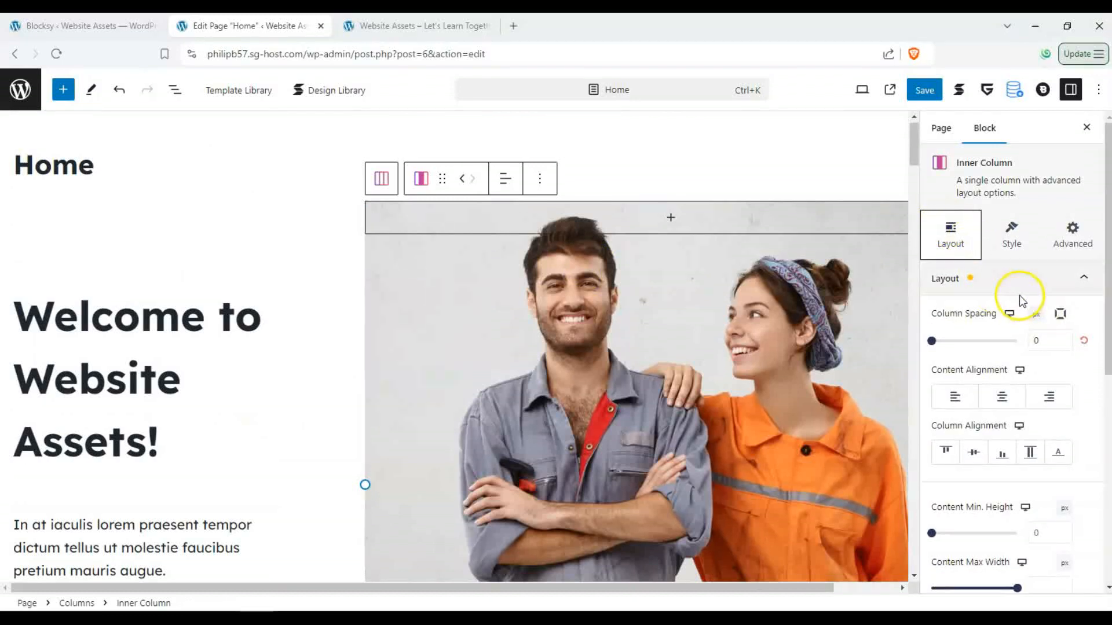
{"action": "scroll", "coordinate": [1017, 301], "scroll_direction": "down", "scroll_amount": 5}
{"action": "left_click", "coordinate": [789, 350]}
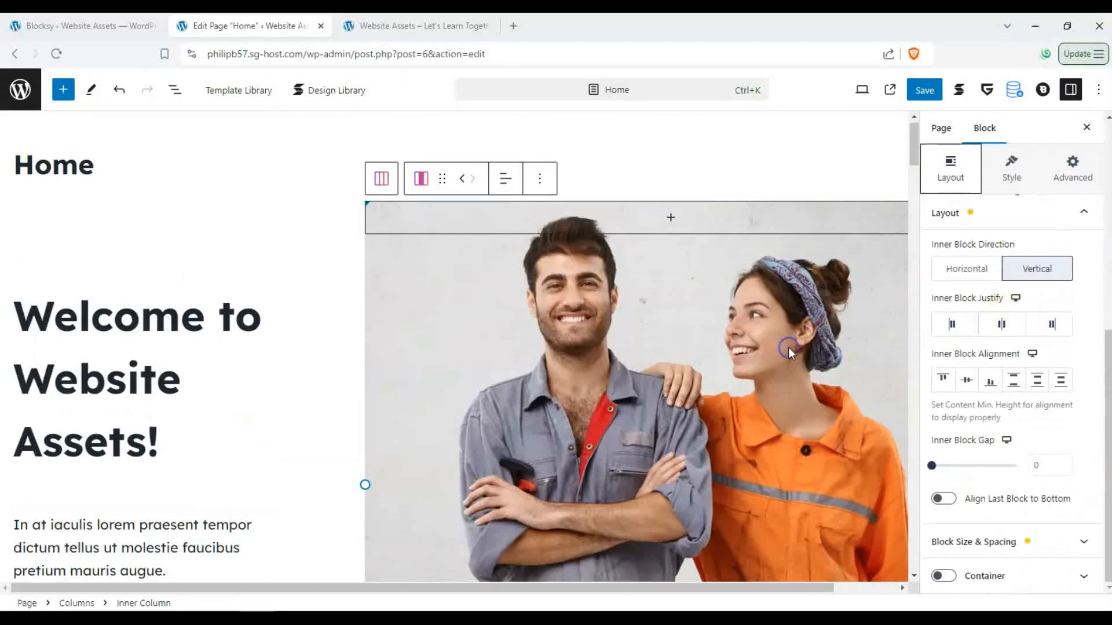
{"action": "scroll", "coordinate": [408, 338], "scroll_direction": "down", "scroll_amount": 2}
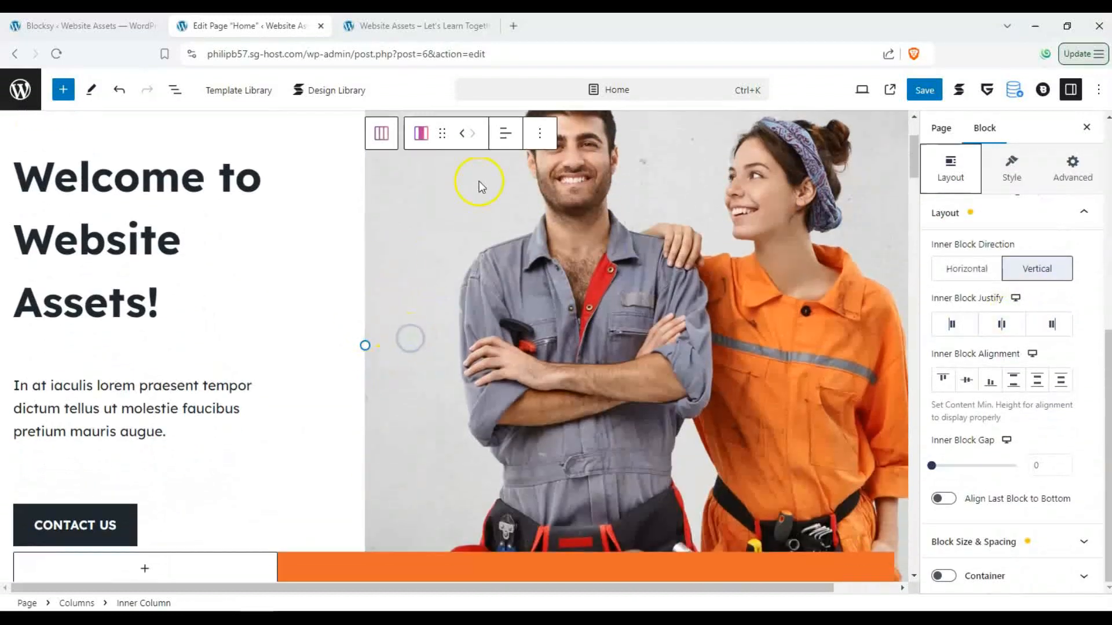
{"action": "left_click", "coordinate": [540, 133]}
{"action": "left_click", "coordinate": [539, 133]}
{"action": "scroll", "coordinate": [600, 306], "scroll_direction": "up", "scroll_amount": 2}
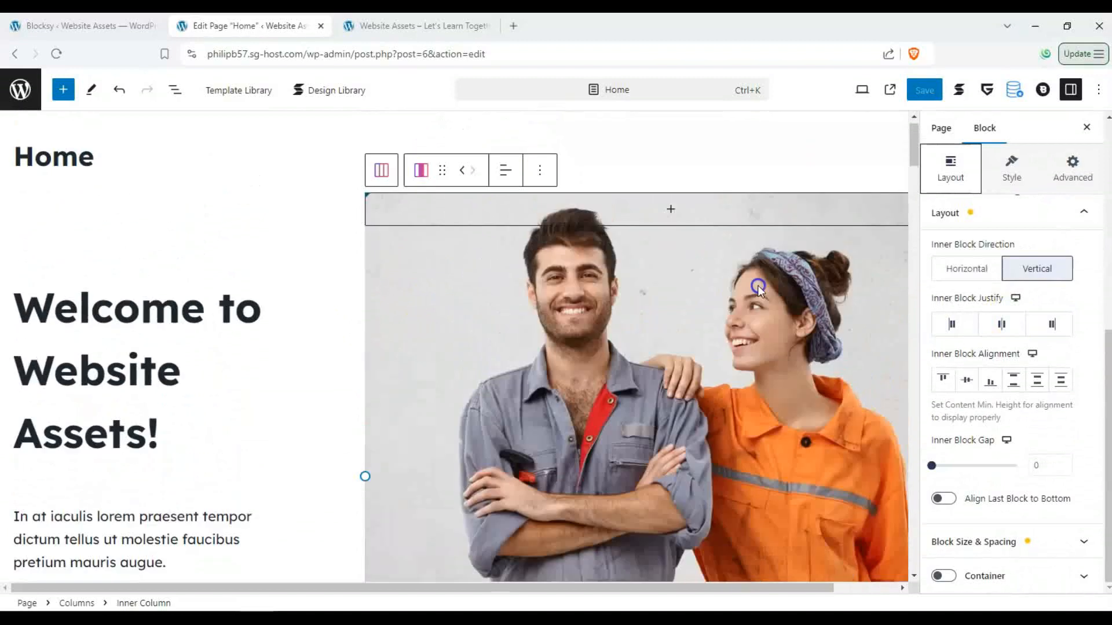
{"action": "left_click", "coordinate": [827, 227]}
{"action": "left_click", "coordinate": [917, 350]}
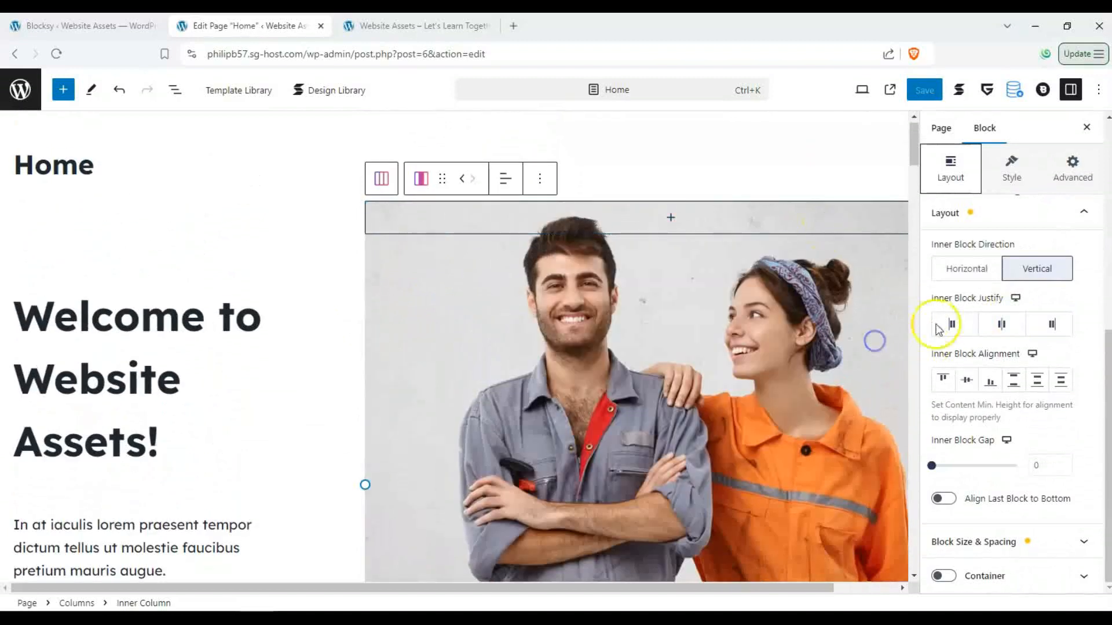
{"action": "scroll", "coordinate": [970, 272], "scroll_direction": "up", "scroll_amount": 3}
{"action": "scroll", "coordinate": [965, 261], "scroll_direction": "up", "scroll_amount": 3}
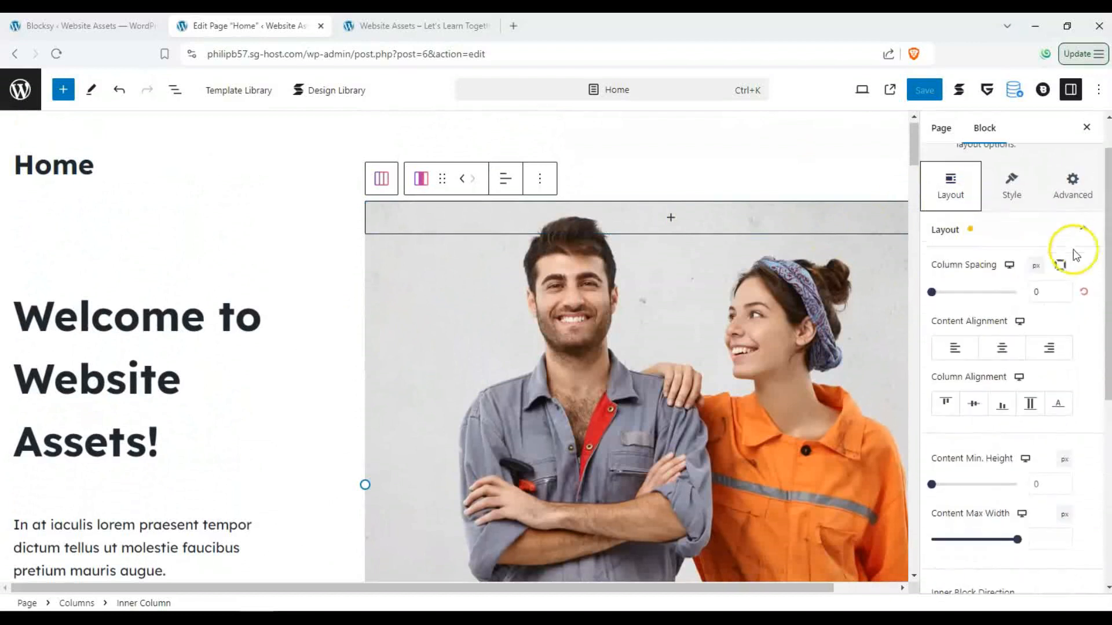
- Replace the hero column's background image with the plant-filled office picture from the Media Library
{"action": "left_click", "coordinate": [1077, 231]}
{"action": "left_click", "coordinate": [1023, 251]}
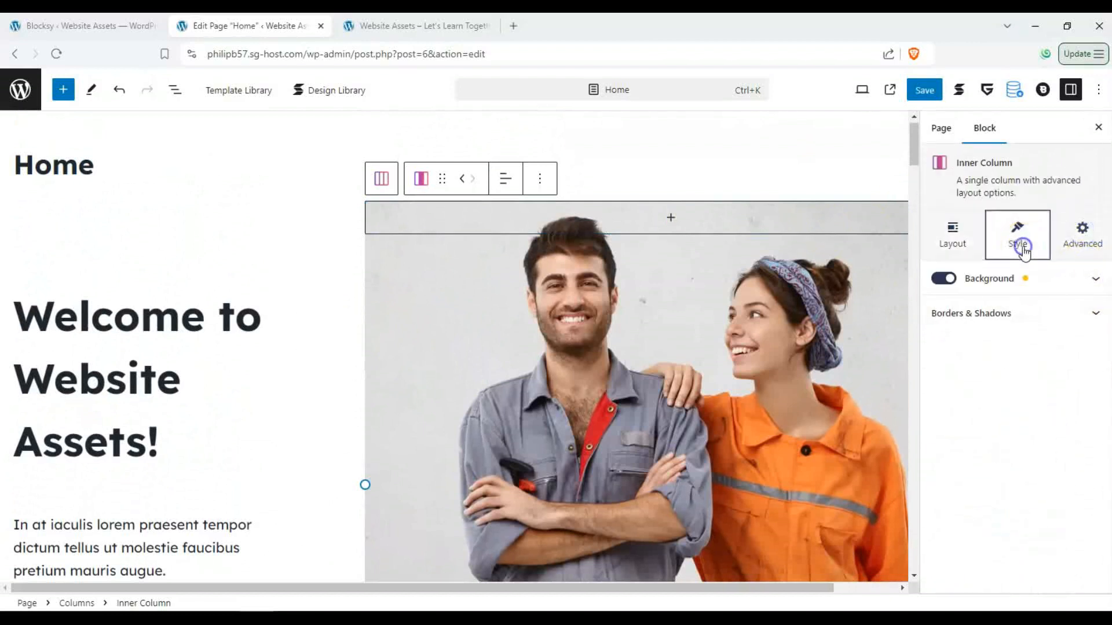
{"action": "left_click", "coordinate": [1090, 277]}
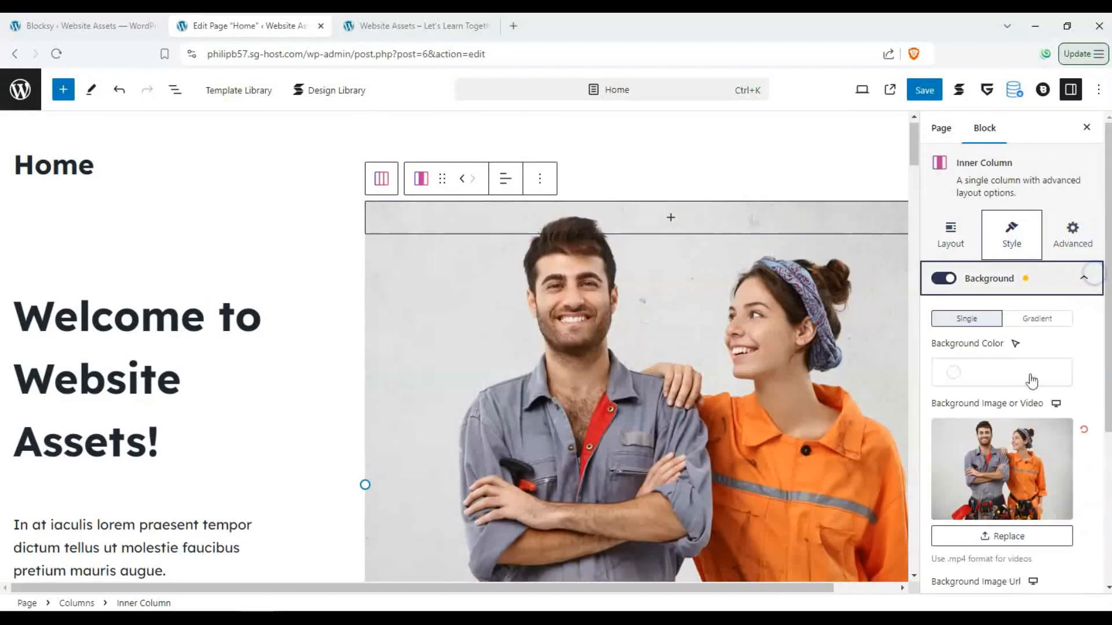
{"action": "left_click", "coordinate": [991, 535]}
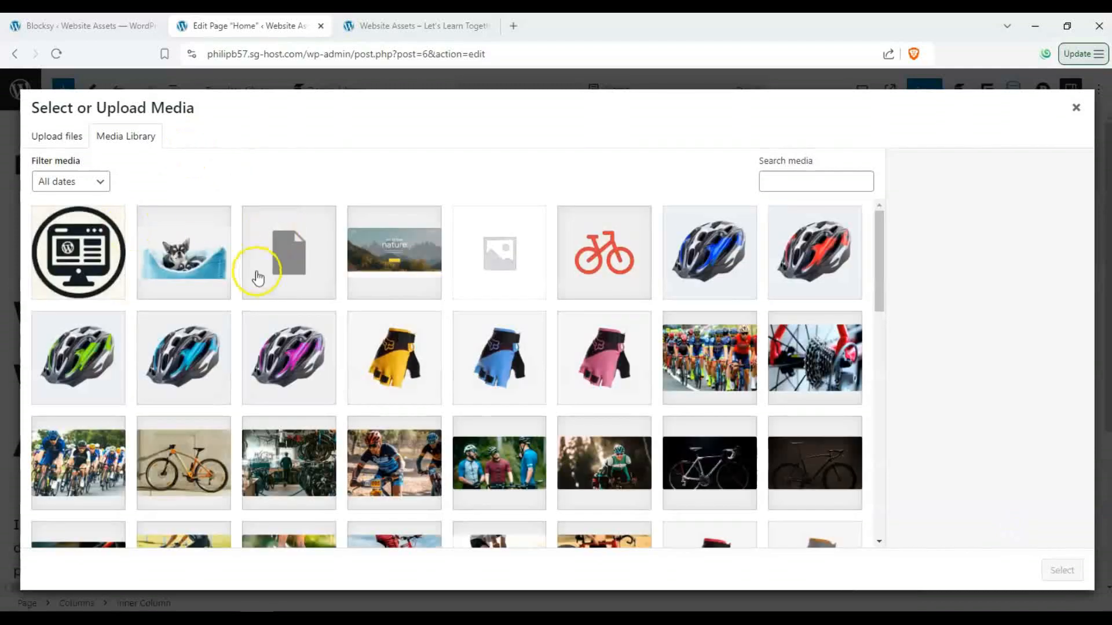
{"action": "scroll", "coordinate": [295, 266], "scroll_direction": "down", "scroll_amount": 15}
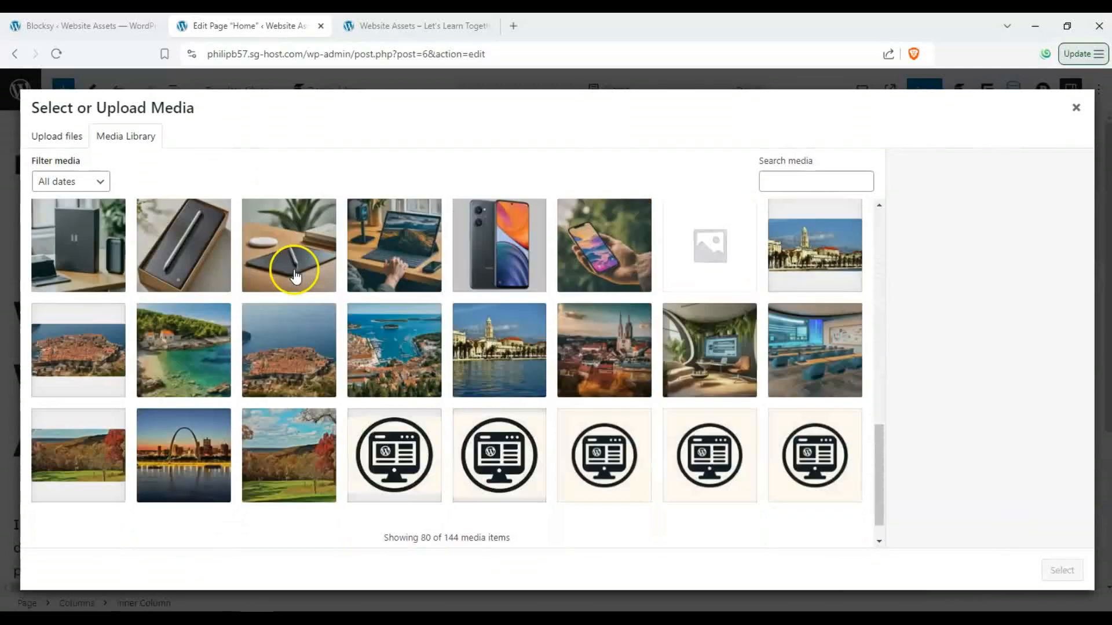
{"action": "left_click", "coordinate": [689, 364]}
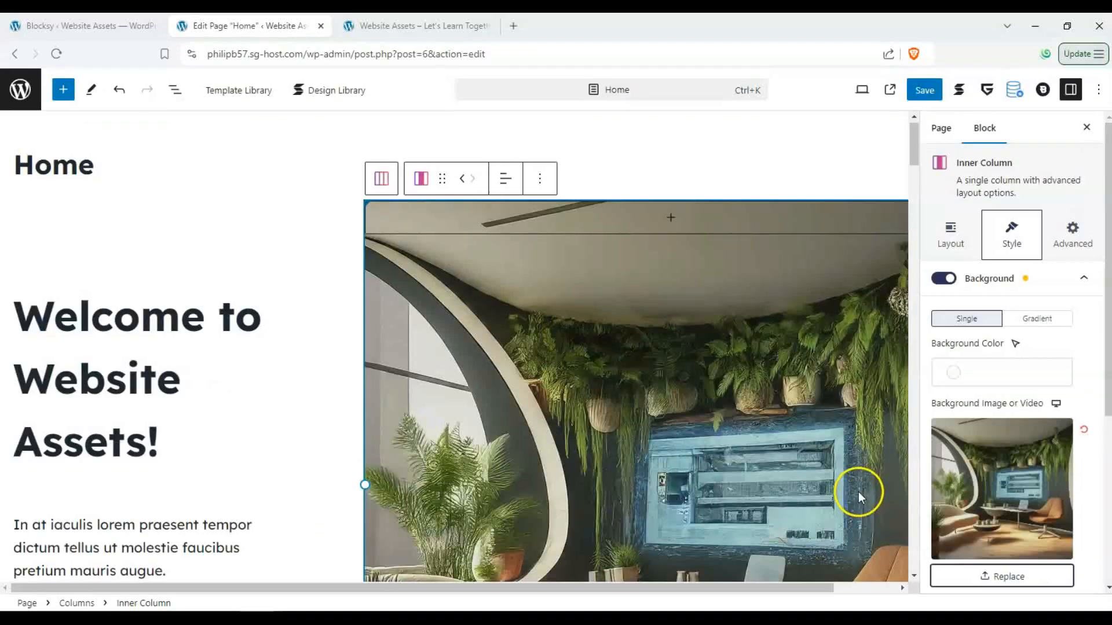
- Try the Ghost and Link styles on the hero's Contact Us button and return it to the Default style
{"action": "scroll", "coordinate": [697, 307], "scroll_direction": "down", "scroll_amount": 6}
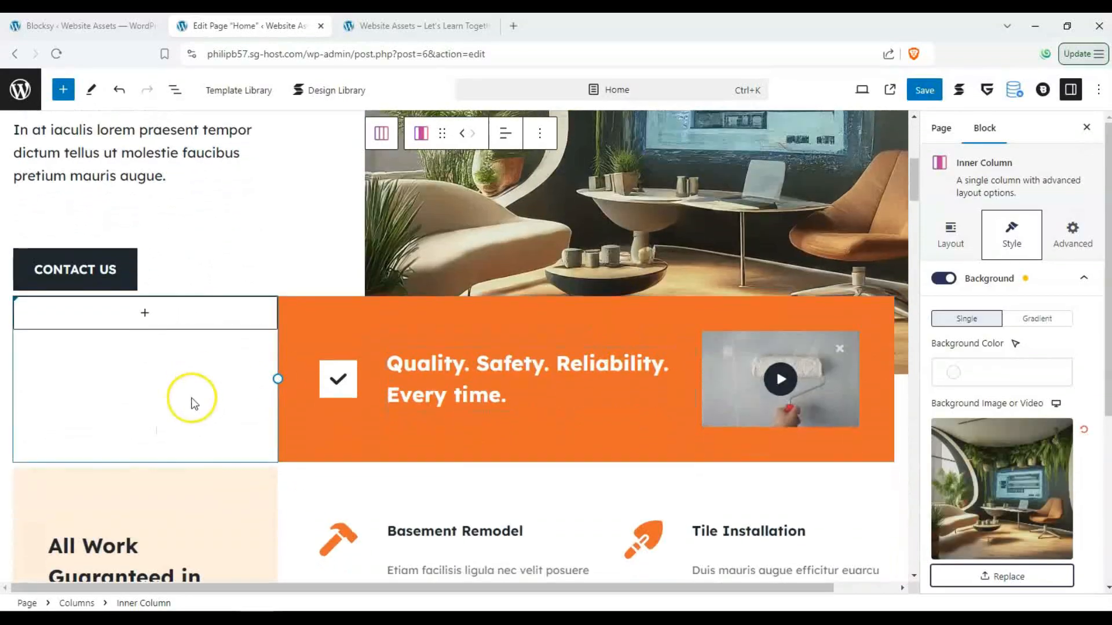
{"action": "scroll", "coordinate": [193, 397], "scroll_direction": "up", "scroll_amount": 3}
{"action": "left_click", "coordinate": [95, 423]}
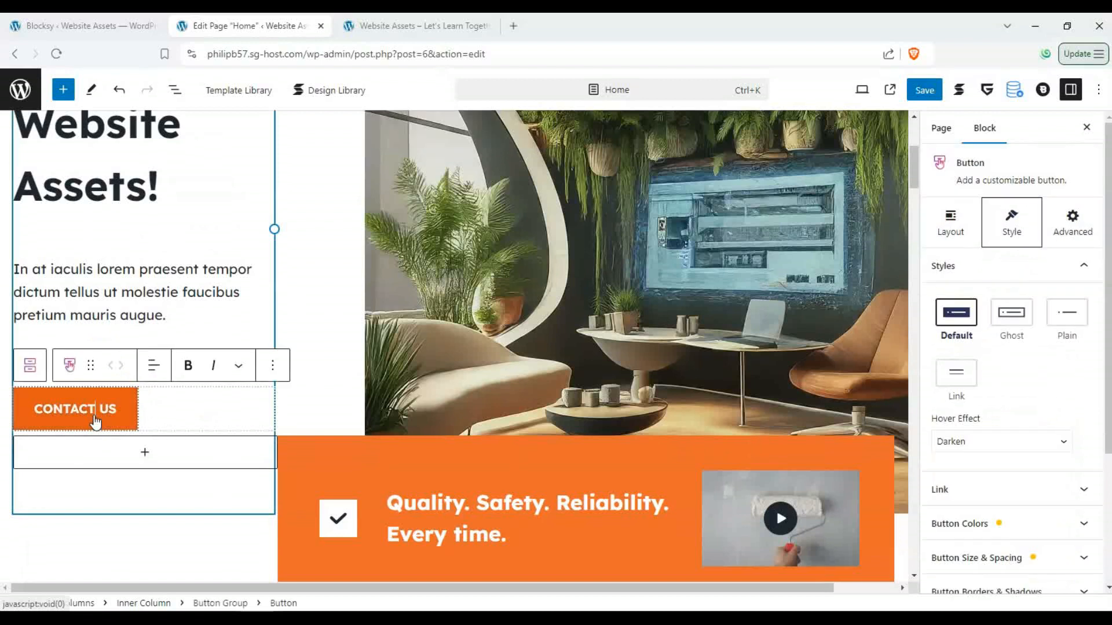
{"action": "left_click", "coordinate": [1023, 315]}
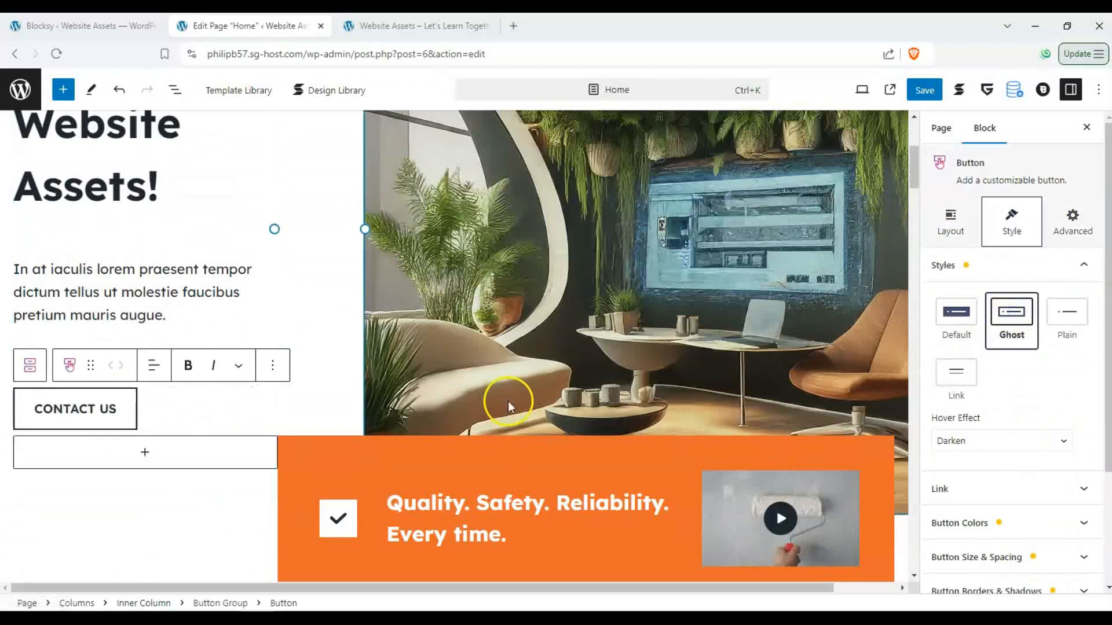
{"action": "left_click", "coordinate": [956, 372]}
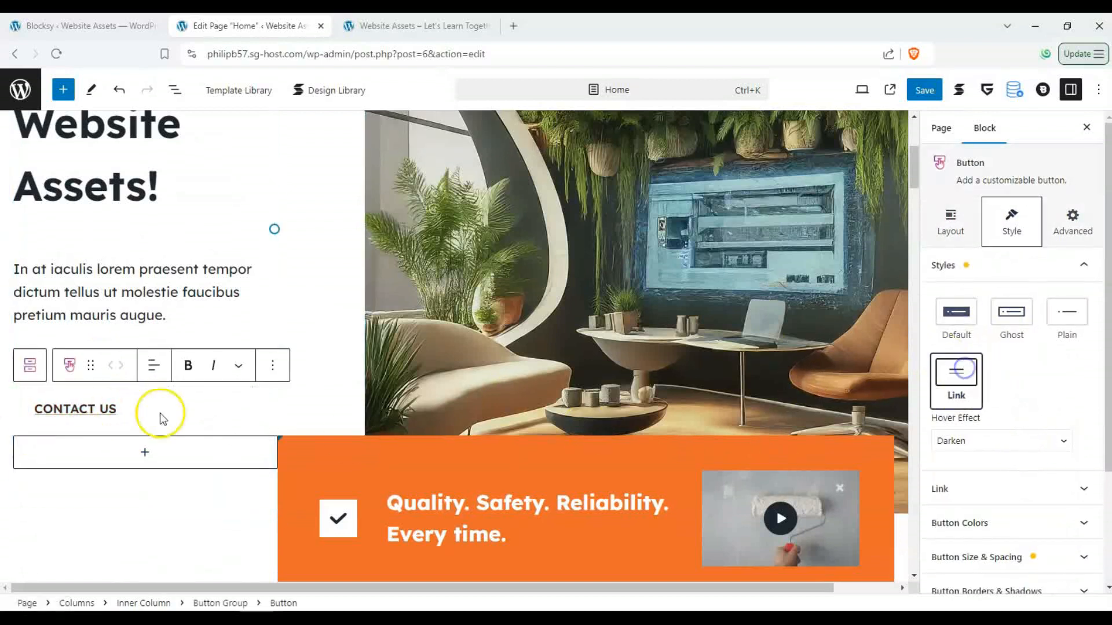
{"action": "left_click", "coordinate": [956, 314]}
- Set the Contact Us button's hover effect to Scale and its button color to red #d13232
{"action": "left_click", "coordinate": [1038, 442]}
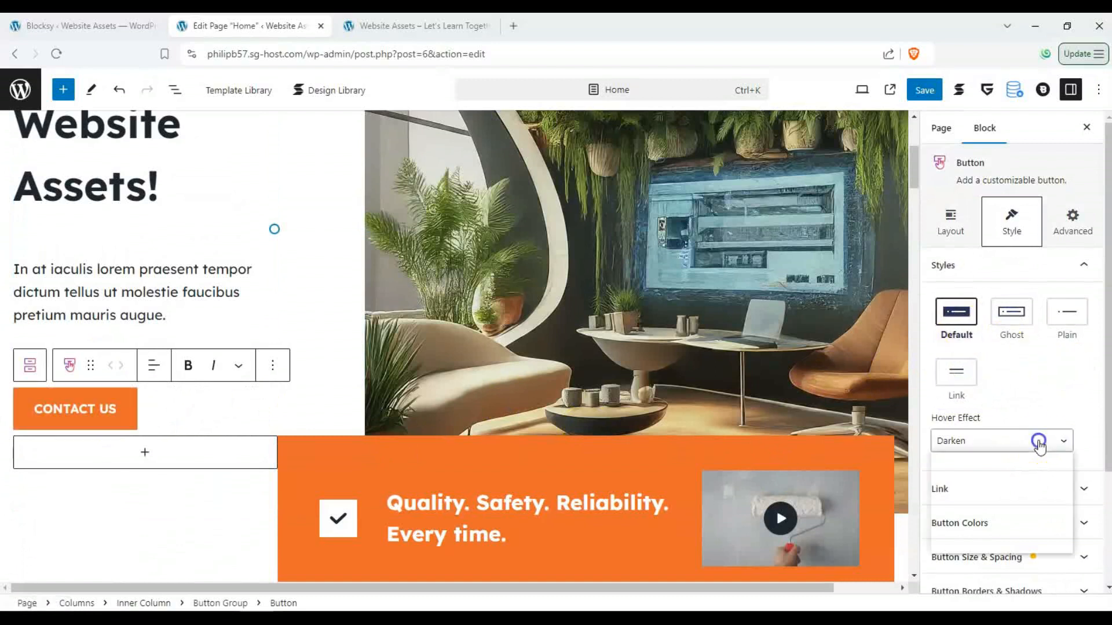
{"action": "left_click", "coordinate": [993, 494]}
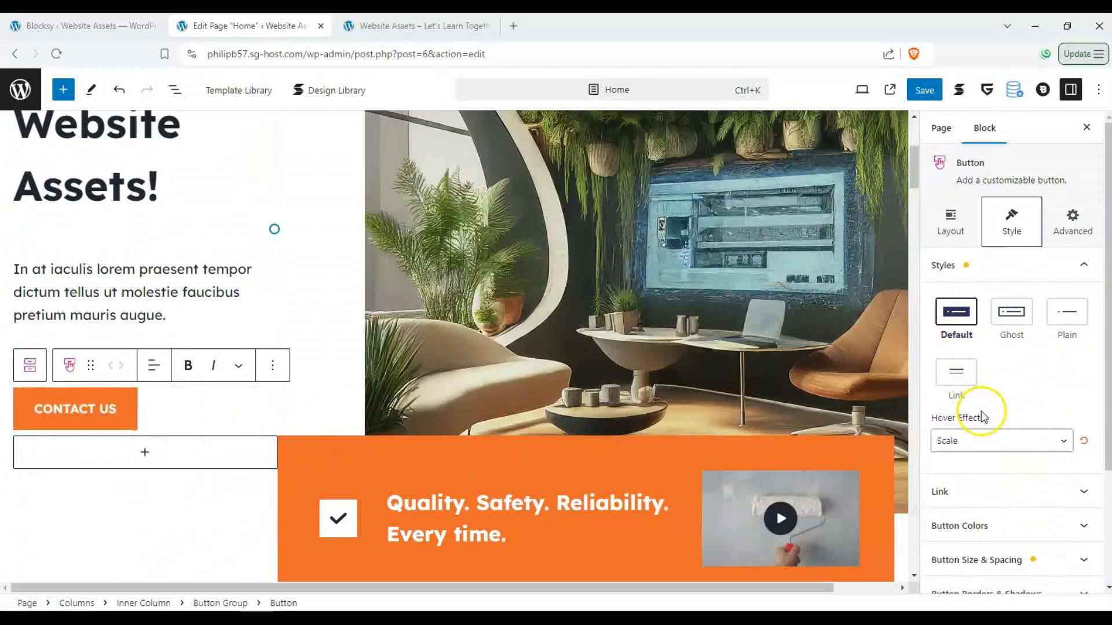
{"action": "scroll", "coordinate": [1045, 420], "scroll_direction": "down", "scroll_amount": 1}
{"action": "left_click", "coordinate": [1076, 460]}
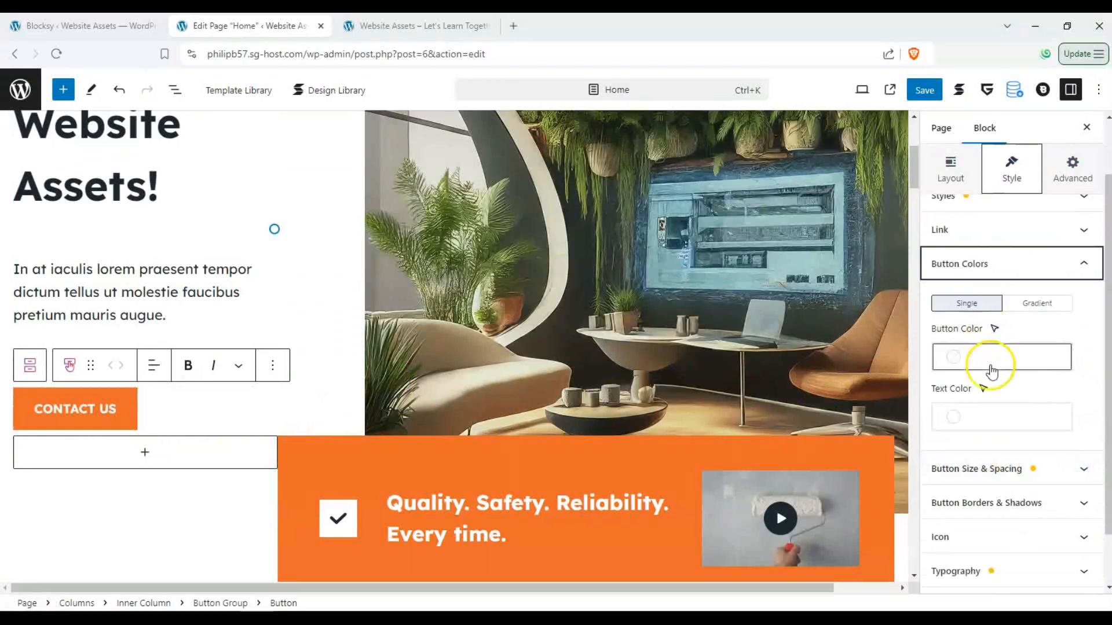
{"action": "left_click", "coordinate": [991, 366]}
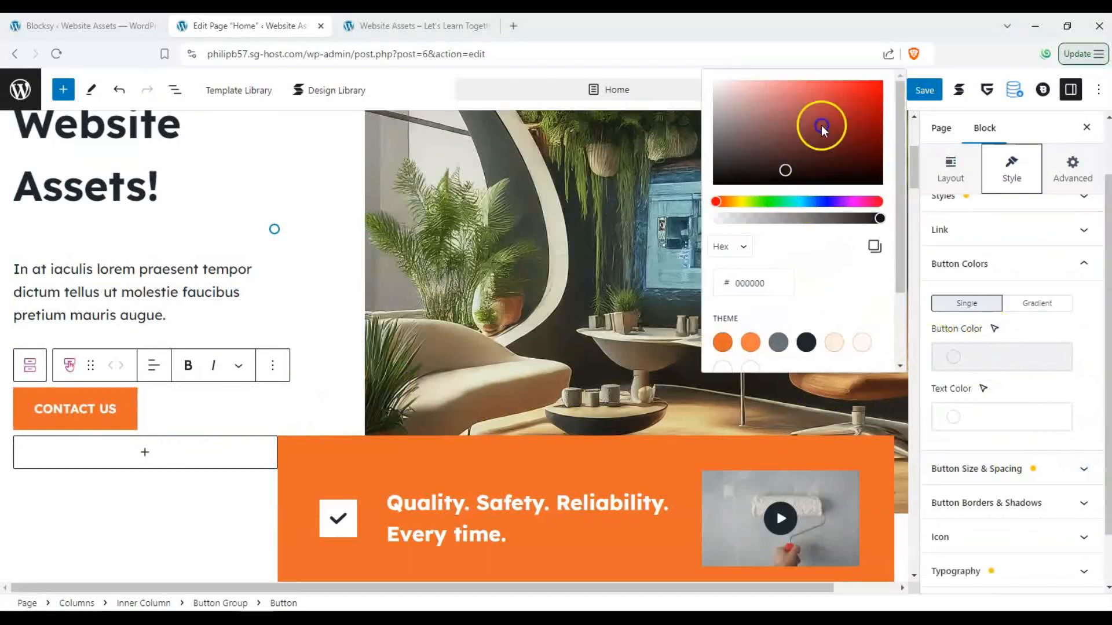
{"action": "left_click_drag", "start_coordinate": [821, 125], "coordinate": [839, 99]}
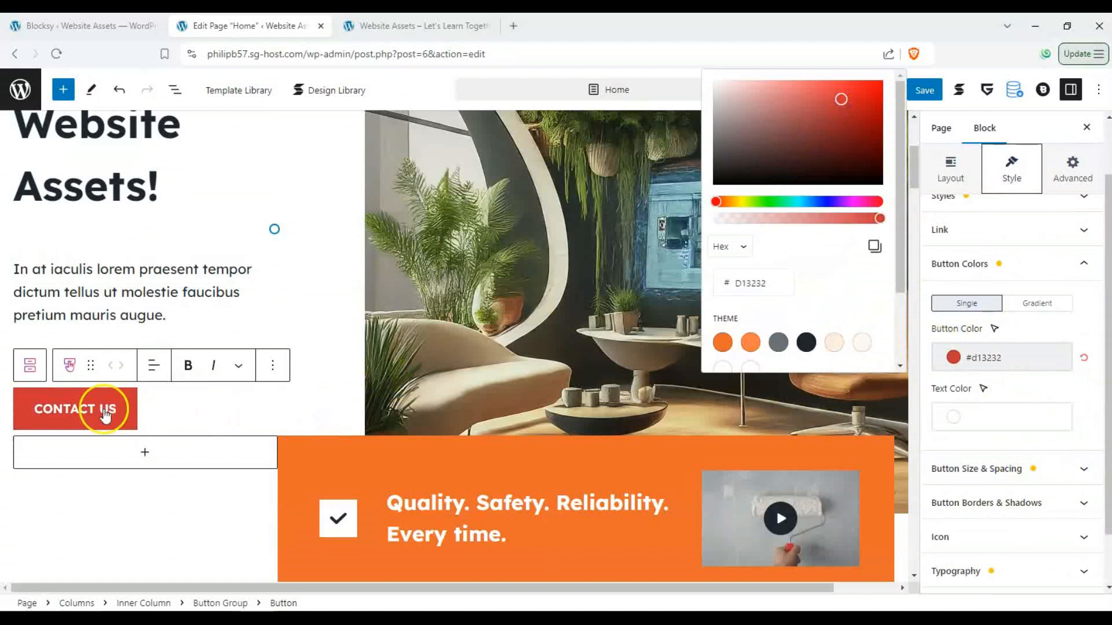
{"action": "left_click", "coordinate": [105, 415]}
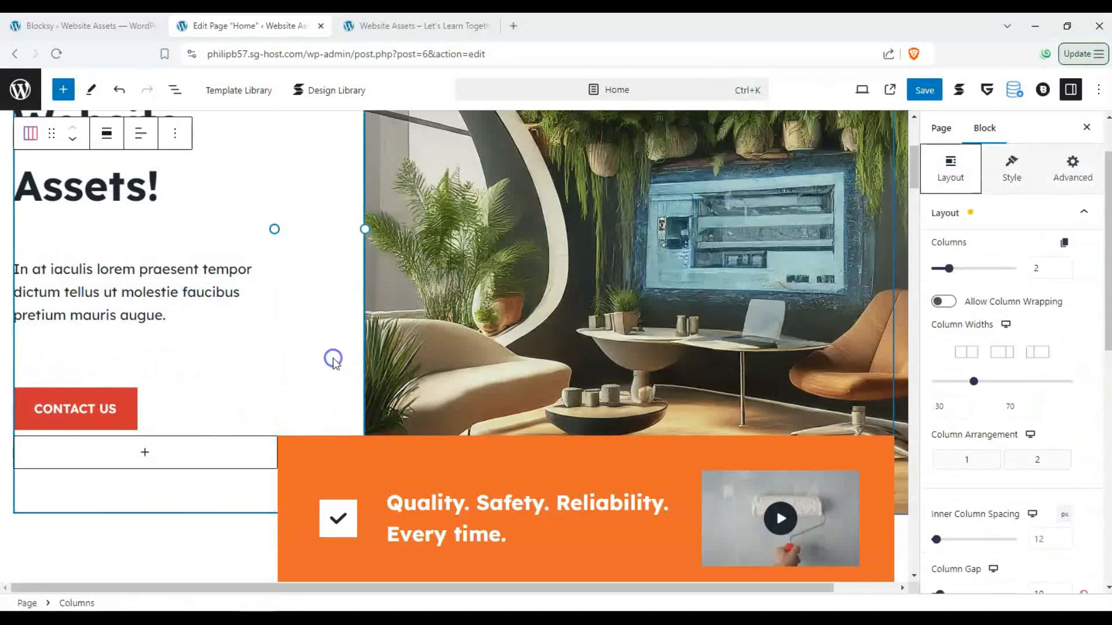
- Center-align the text of the hero heading "Welcome to Website Assets!"
{"action": "scroll", "coordinate": [199, 350], "scroll_direction": "up", "scroll_amount": 3}
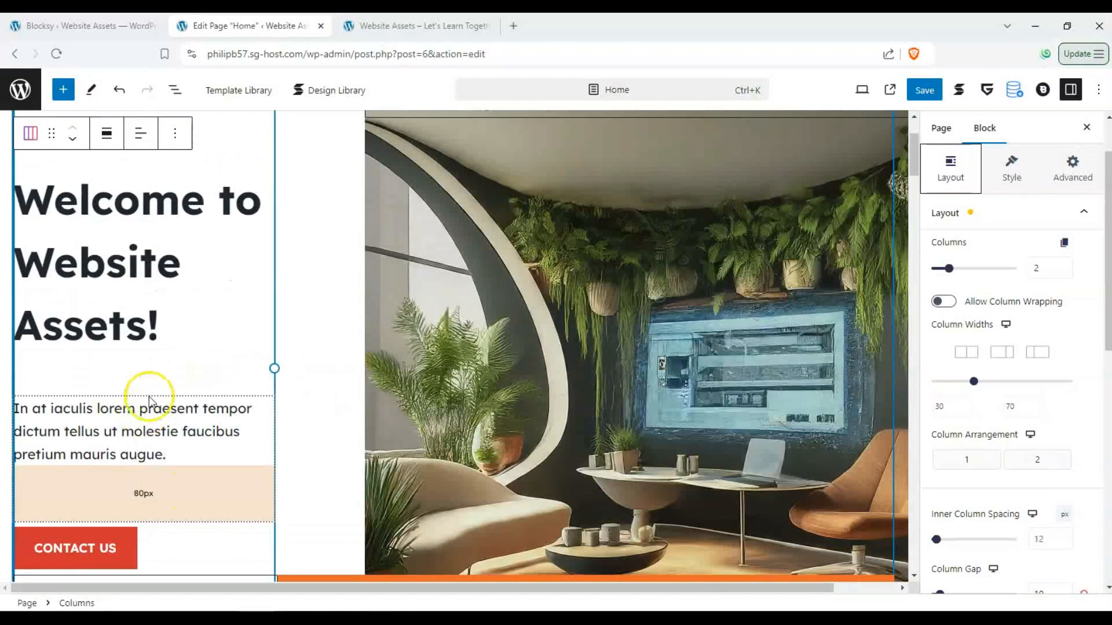
{"action": "left_click", "coordinate": [213, 266]}
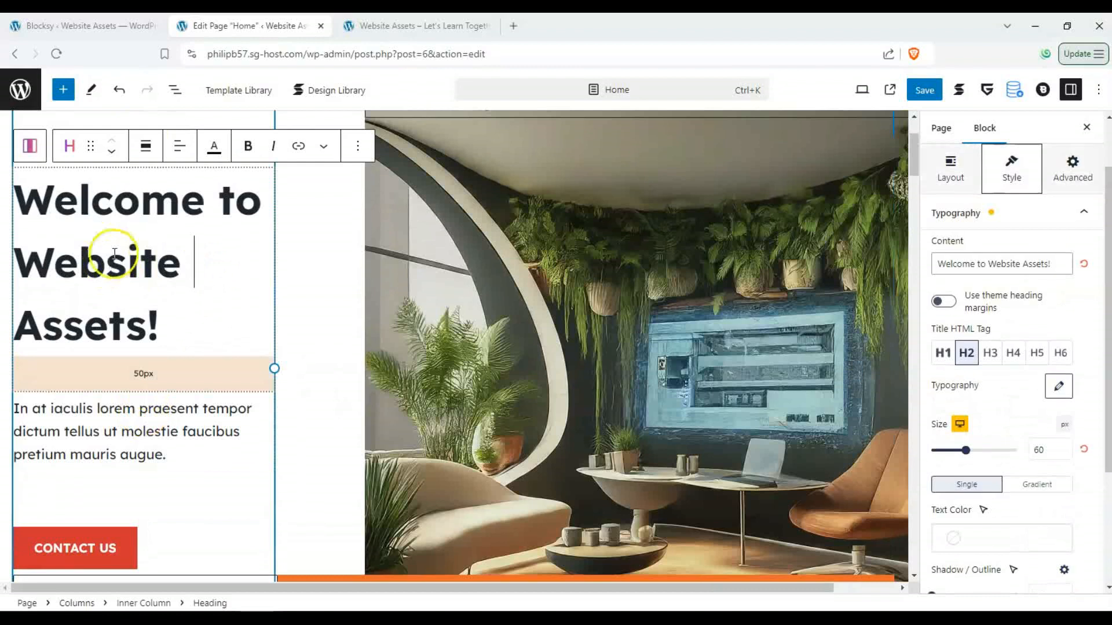
{"action": "left_click", "coordinate": [182, 152]}
{"action": "left_click", "coordinate": [217, 214]}
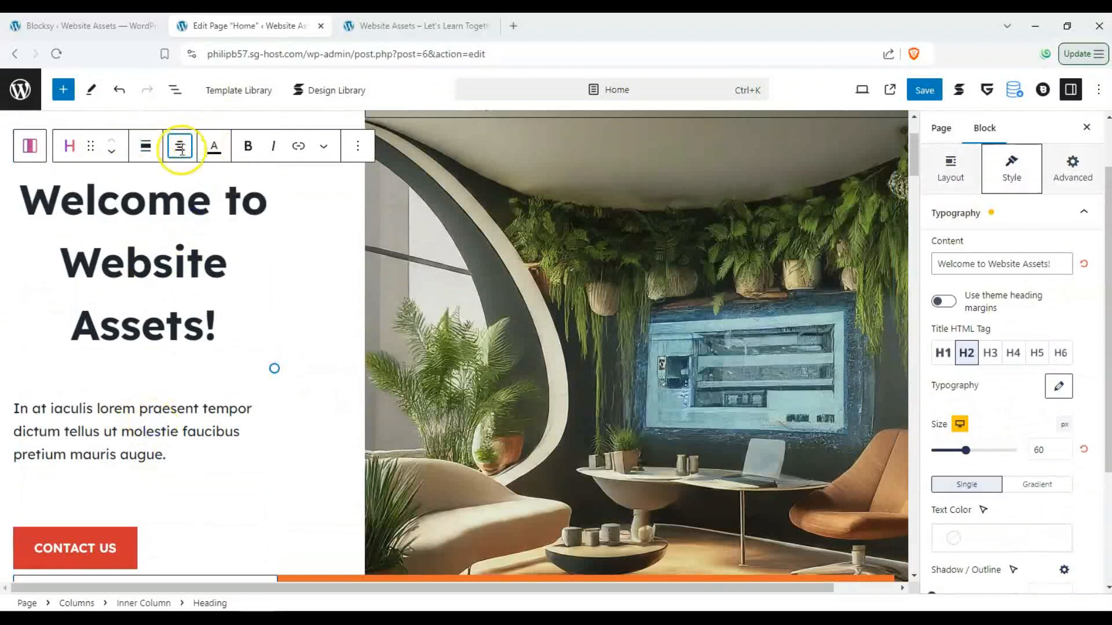
- Center-align the placeholder paragraph below the hero heading
{"action": "left_click", "coordinate": [162, 373]}
{"action": "left_click", "coordinate": [156, 405]}
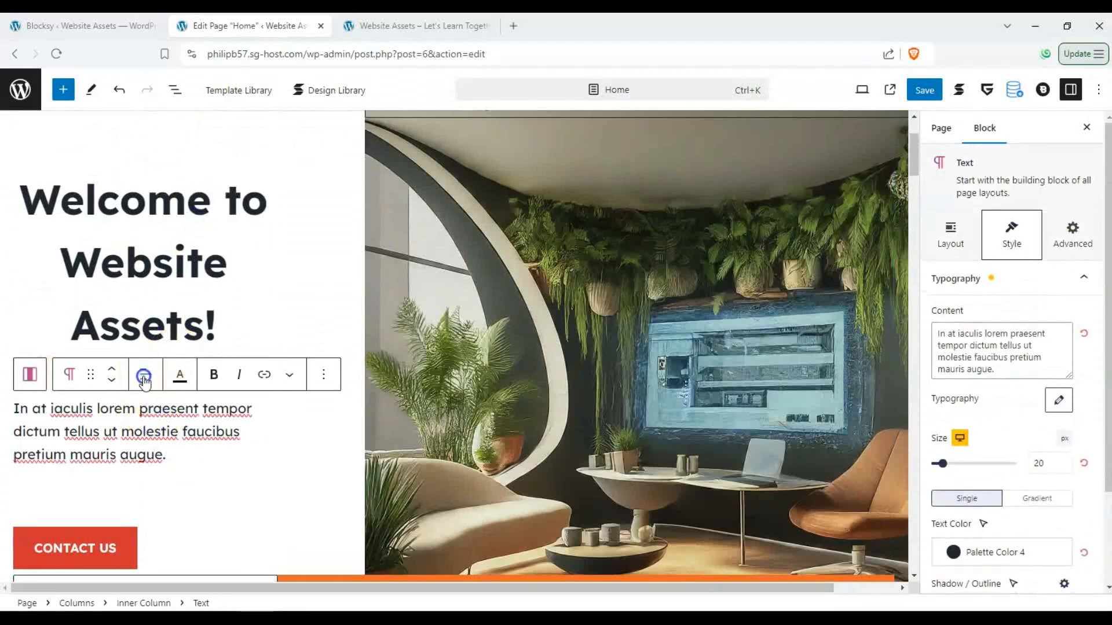
{"action": "left_click", "coordinate": [145, 375]}
{"action": "left_click", "coordinate": [185, 444]}
- Clear the text of the heading "Quality. Safety. Reliability. Every time." in the orange banner below the hero
{"action": "scroll", "coordinate": [452, 312], "scroll_direction": "down", "scroll_amount": 3}
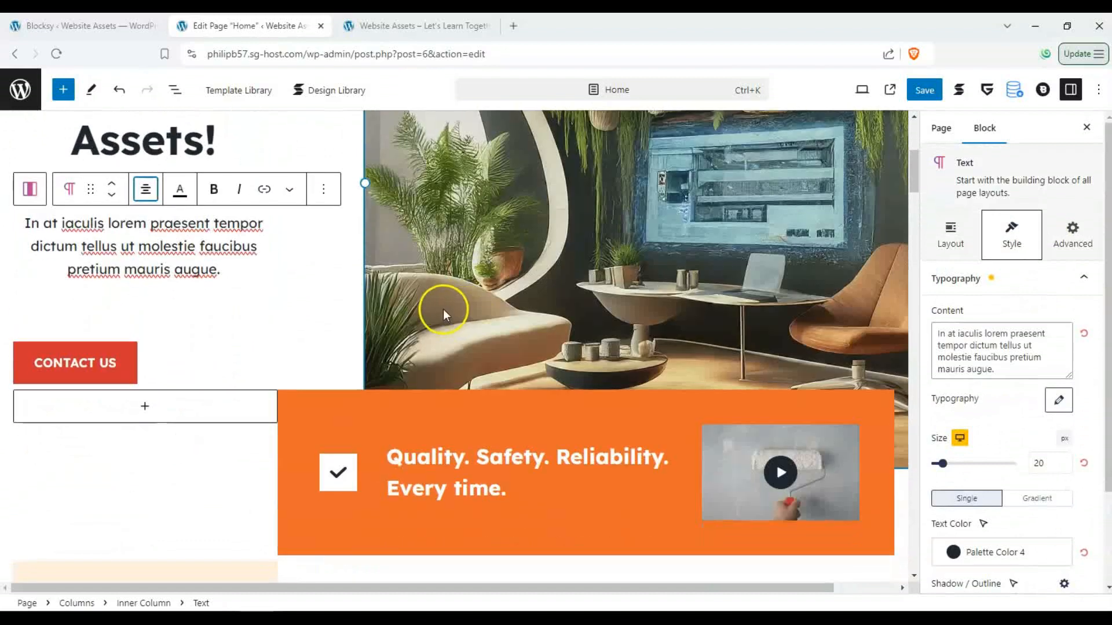
{"action": "scroll", "coordinate": [692, 415], "scroll_direction": "down", "scroll_amount": 2}
{"action": "left_click", "coordinate": [597, 390]}
{"action": "left_click", "coordinate": [566, 379]}
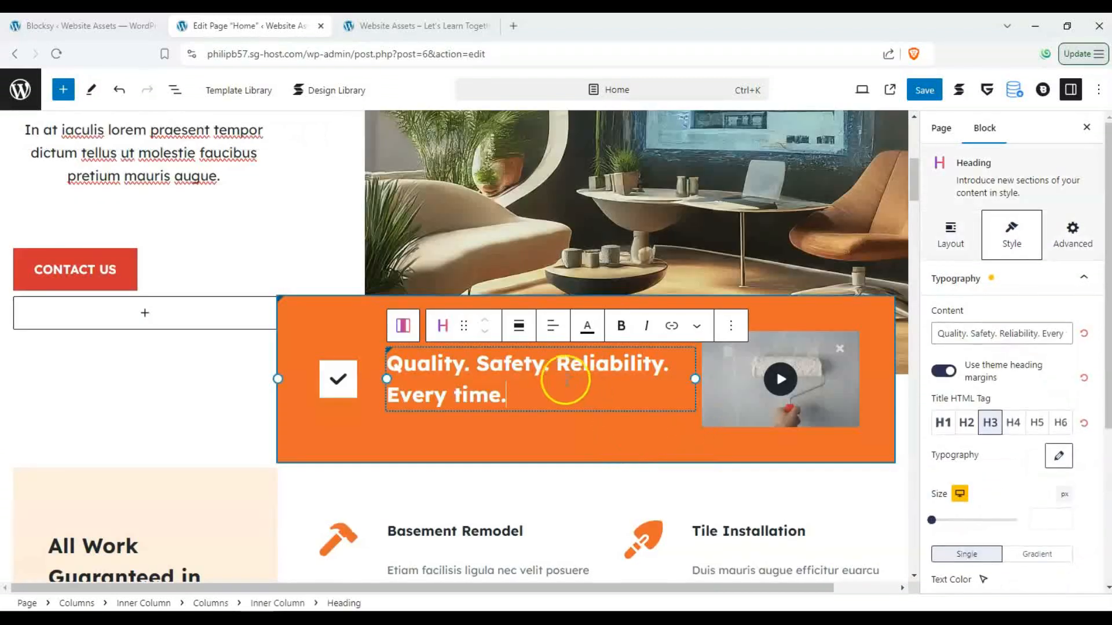
{"action": "scroll", "coordinate": [427, 415], "scroll_direction": "up", "scroll_amount": 1}
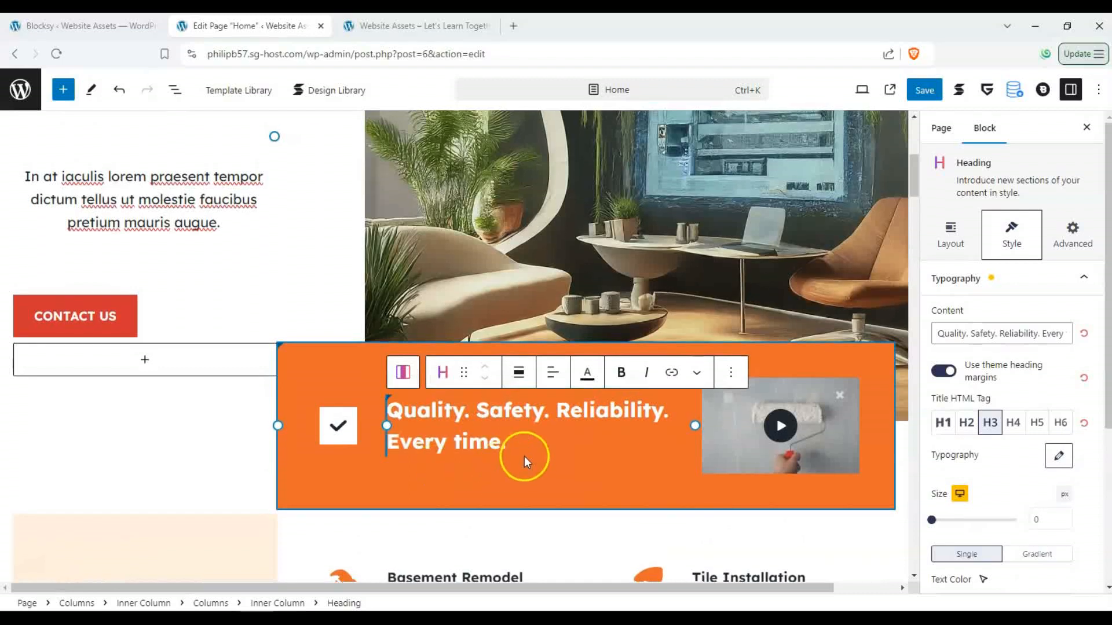
{"action": "left_click_drag", "start_coordinate": [521, 452], "coordinate": [388, 409]}
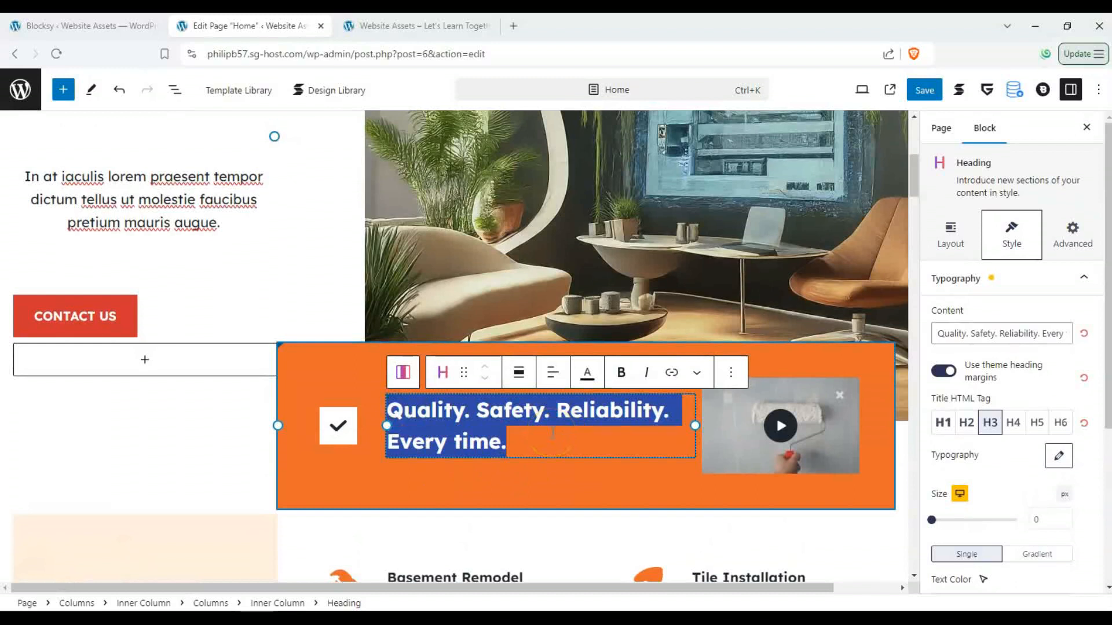
{"action": "left_click", "coordinate": [482, 443]}
{"action": "left_click_drag", "start_coordinate": [529, 436], "coordinate": [385, 397]}
{"action": "left_click", "coordinate": [410, 417]}
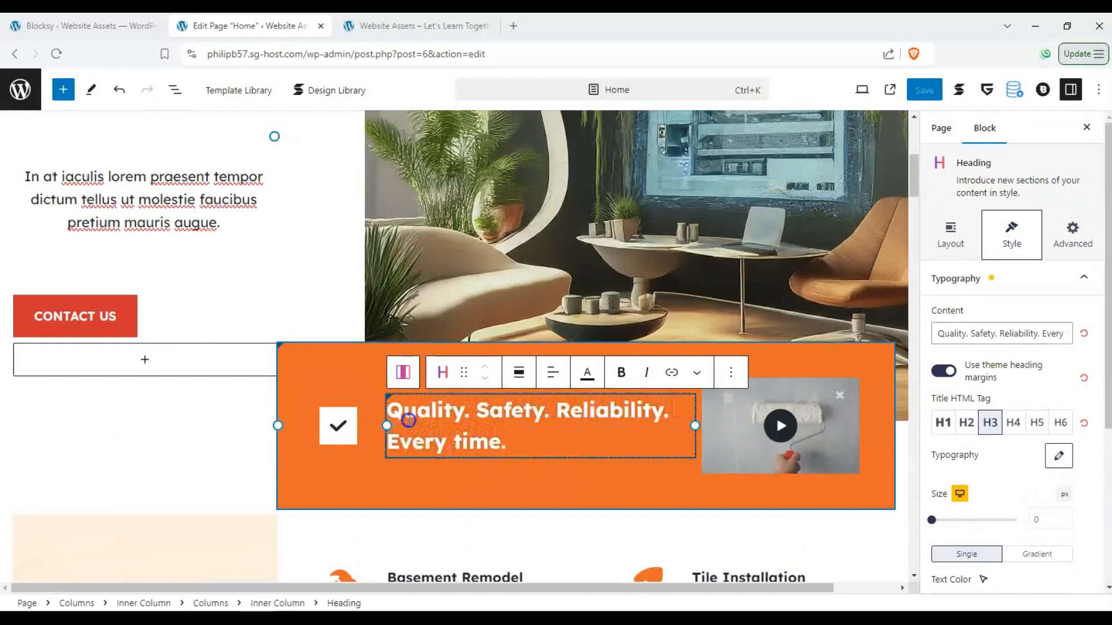
{"action": "triple_click", "coordinate": [405, 415]}
{"action": "left_click", "coordinate": [392, 410]}
{"action": "left_click_drag", "start_coordinate": [514, 438], "coordinate": [388, 411]}
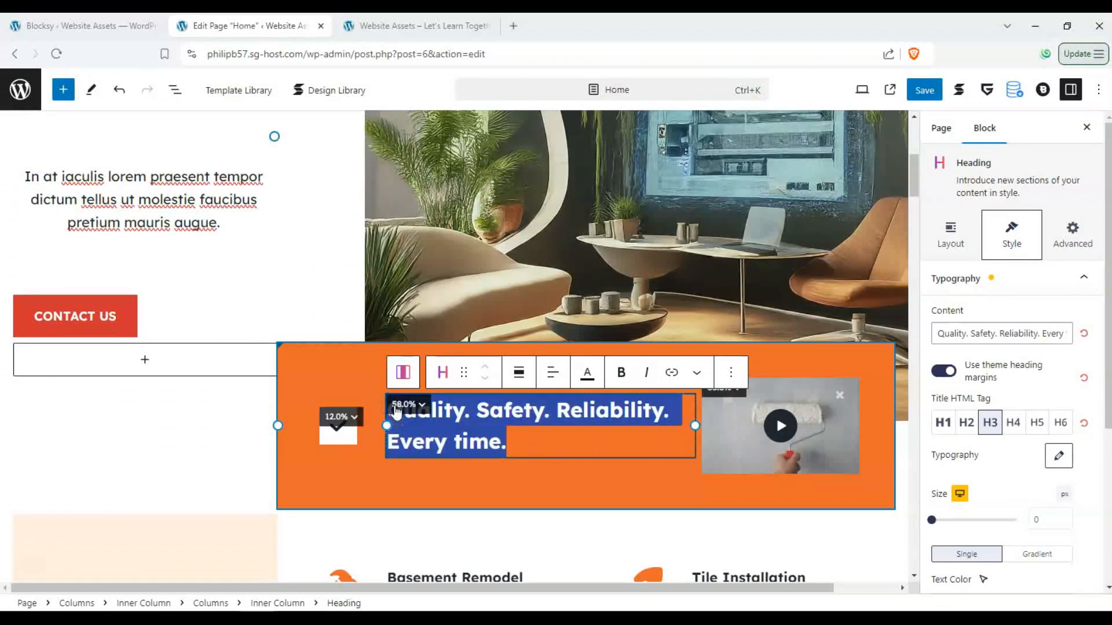
{"action": "left_click", "coordinate": [446, 440]}
{"action": "left_click_drag", "start_coordinate": [487, 438], "coordinate": [529, 442]}
{"action": "left_click", "coordinate": [392, 412]}
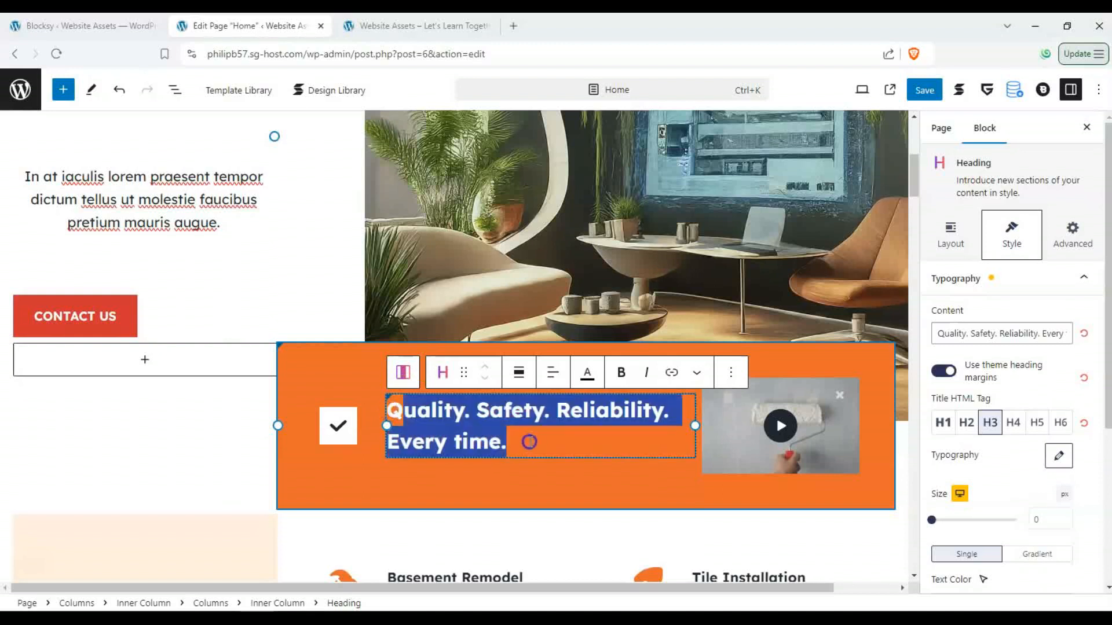
{"action": "key", "text": "BackSpace"}
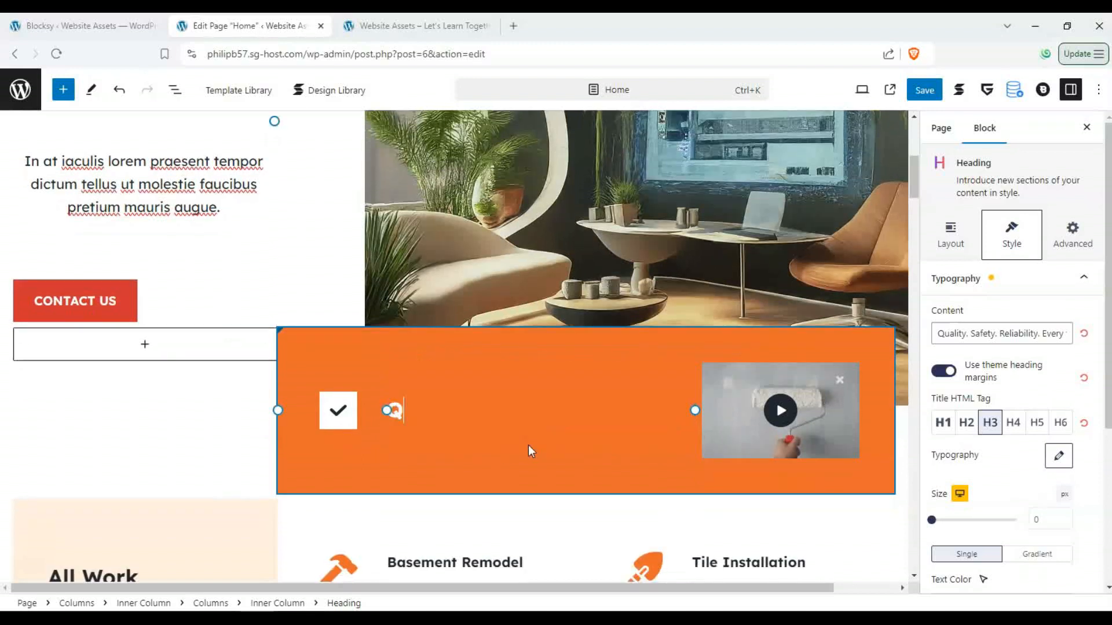
{"action": "key", "text": "BackSpace"}
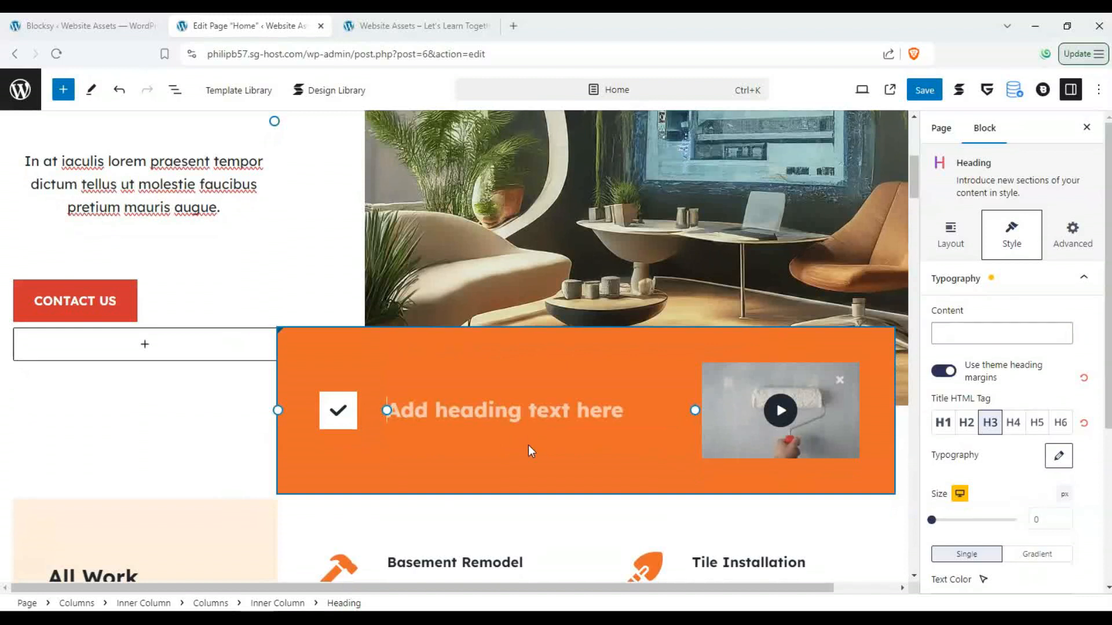
- Enter "Your BEST source for FREE WordPress Education!" as the orange banner's heading text
{"action": "type", "text": "Yoiu"}
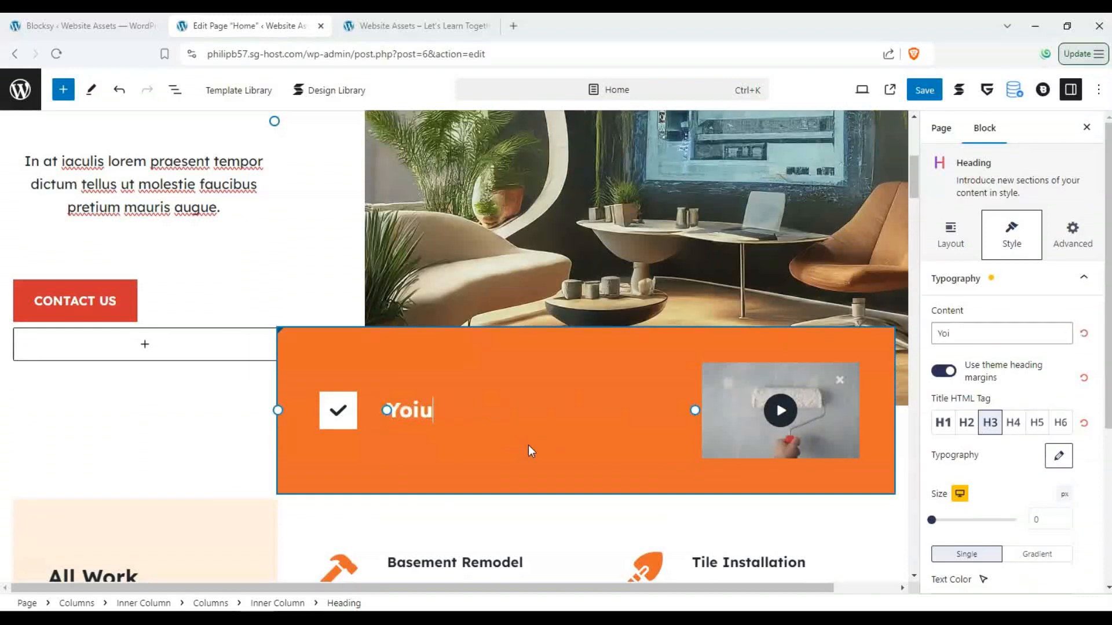
{"action": "key", "text": "BackSpace"}
{"action": "key", "text": "BackSpace"}
{"action": "type", "text": "ur best s"}
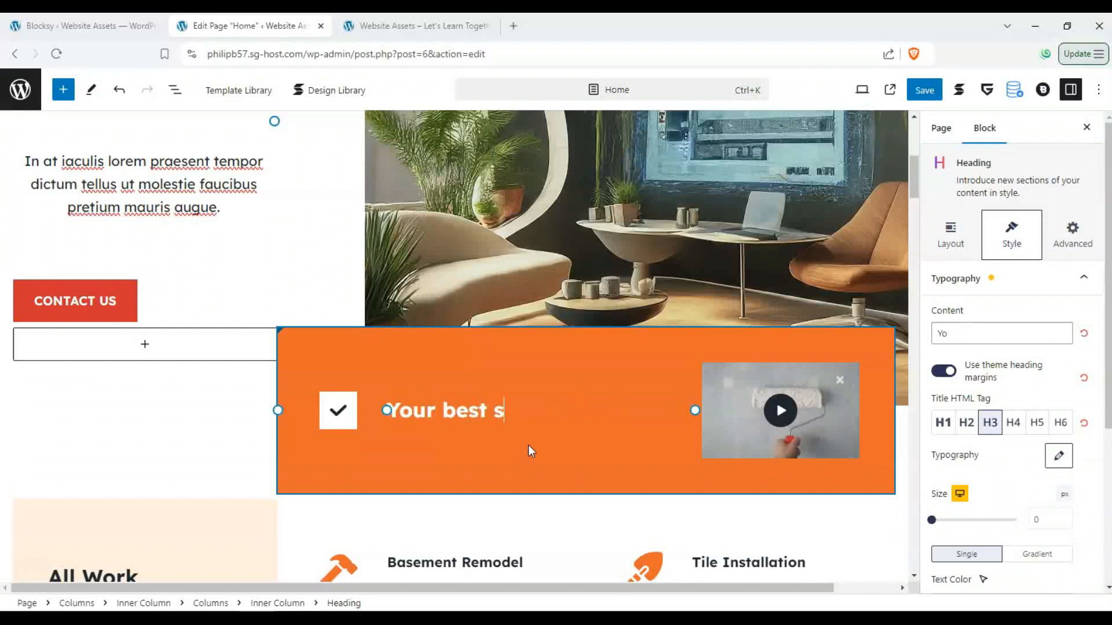
{"action": "key", "text": "BackSpace"}
{"action": "key", "text": "BackSpace"}
{"action": "key", "text": "BackSpace"}
{"action": "key", "text": "BackSpace"}
{"action": "key", "text": "BackSpace"}
{"action": "key", "text": "BackSpace"}
{"action": "key", "text": "BackSpace"}
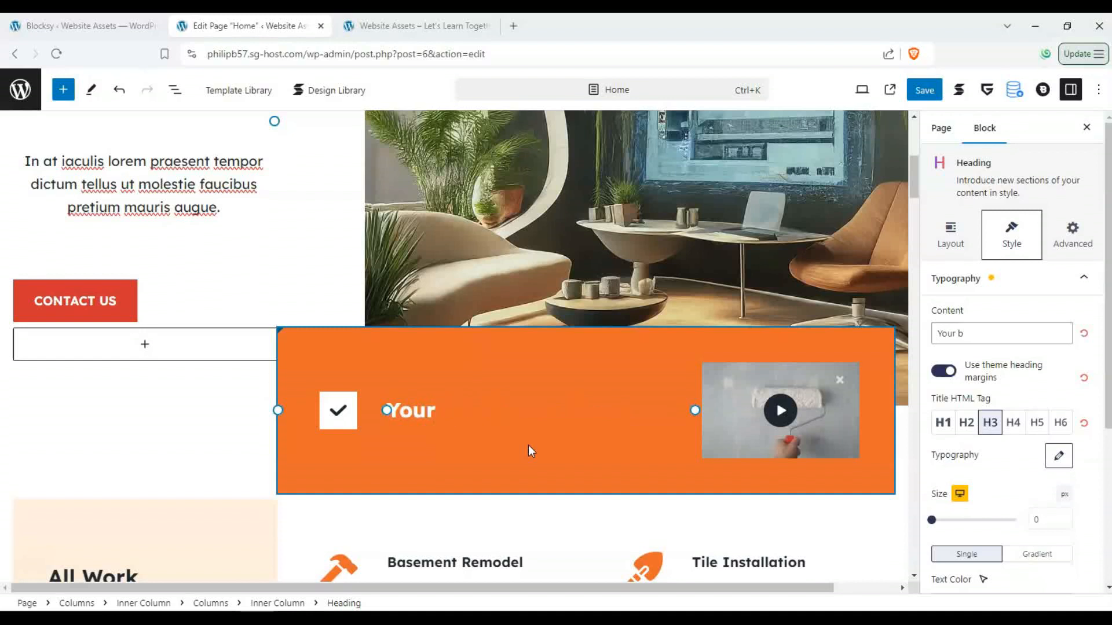
{"action": "type", "text": "BEST"}
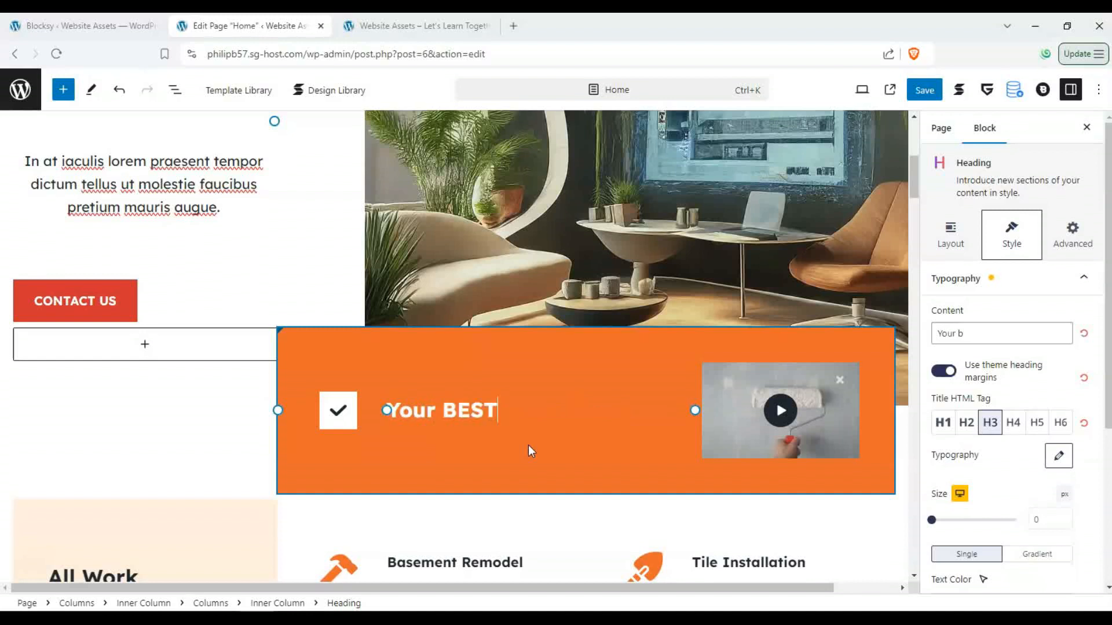
{"action": "type", "text": " source "}
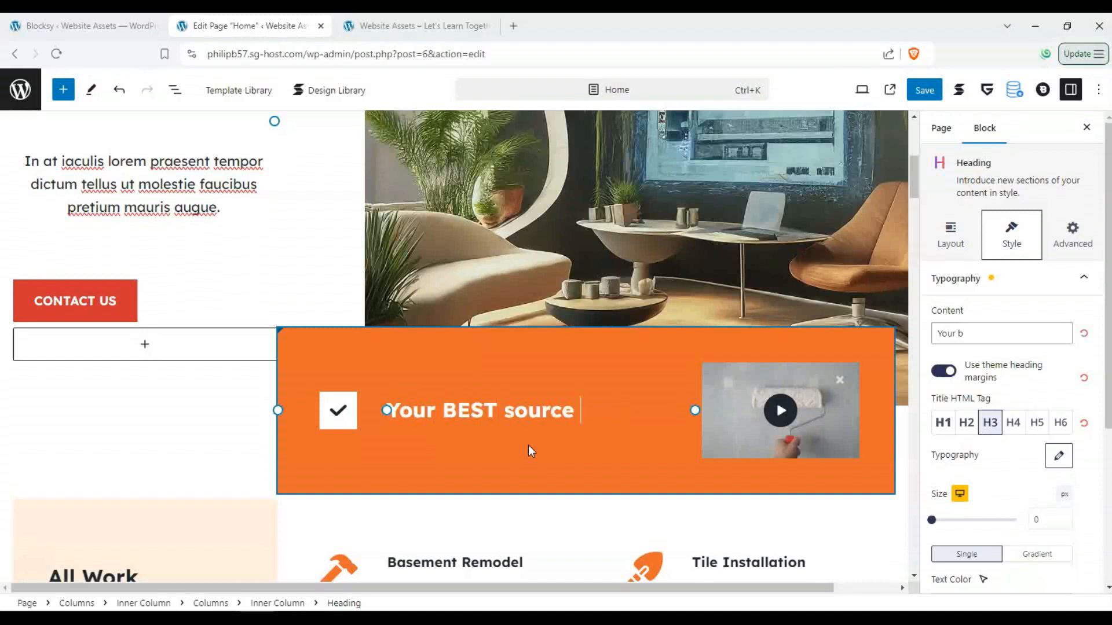
{"action": "type", "text": "for FREE Wor"}
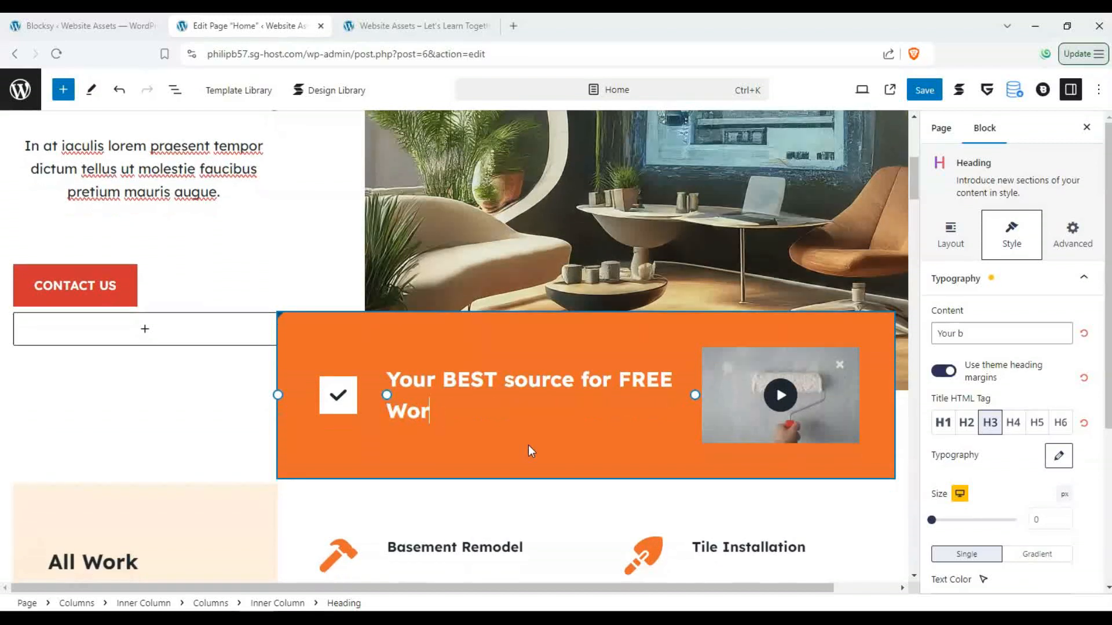
{"action": "type", "text": "dPres"}
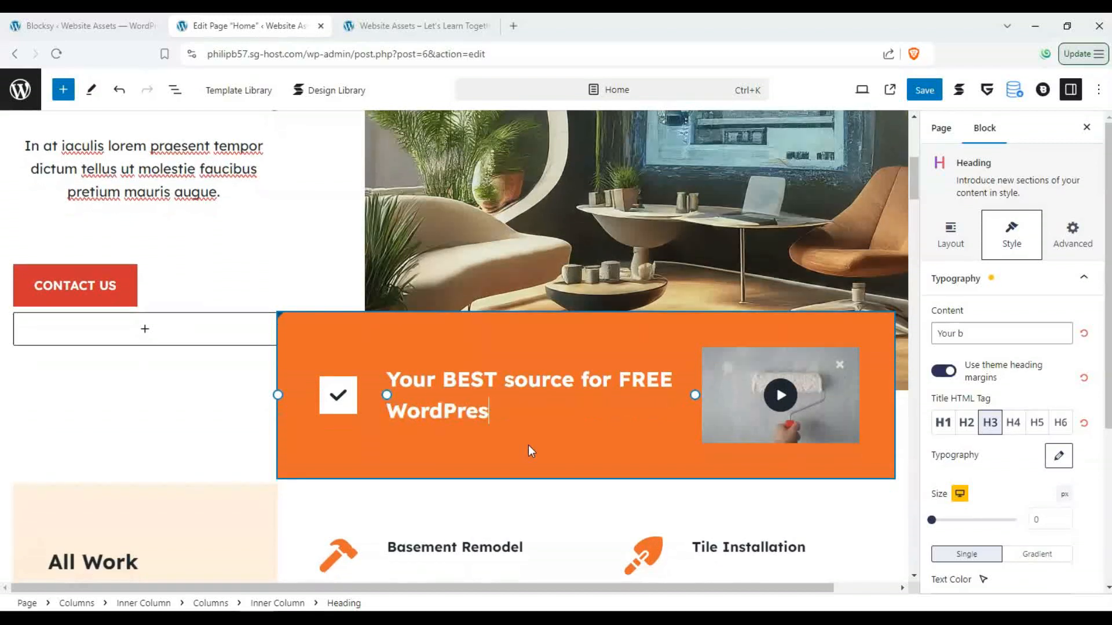
{"action": "type", "text": "s Education!"}
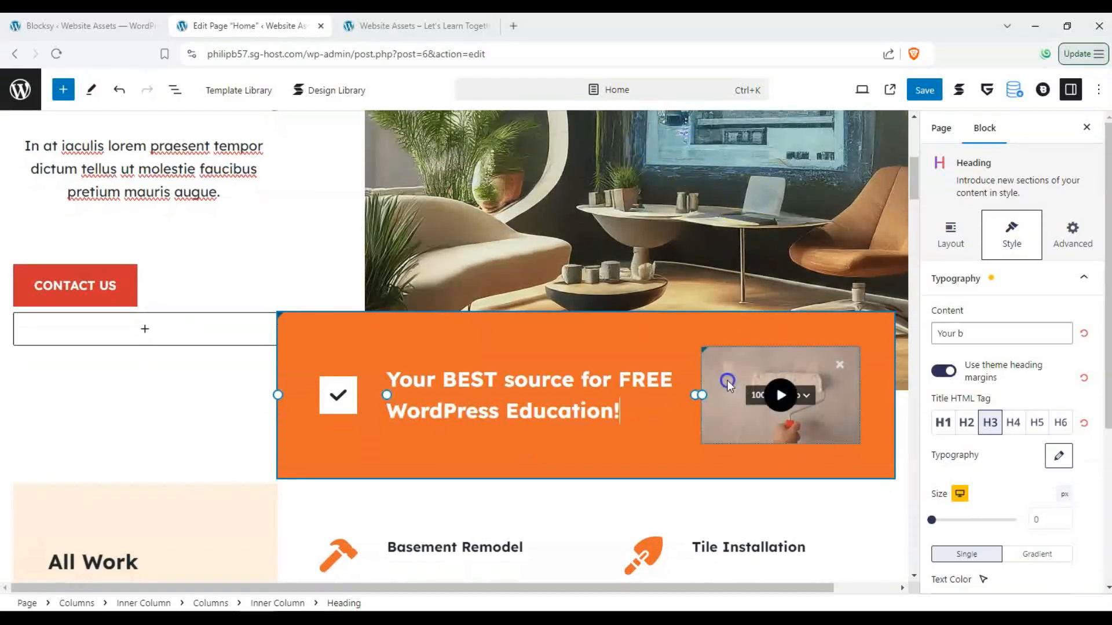
- Replace the paint-roller image in the orange banner's video popup with the media library photo of hands typing on a laptop
{"action": "left_click", "coordinate": [842, 366]}
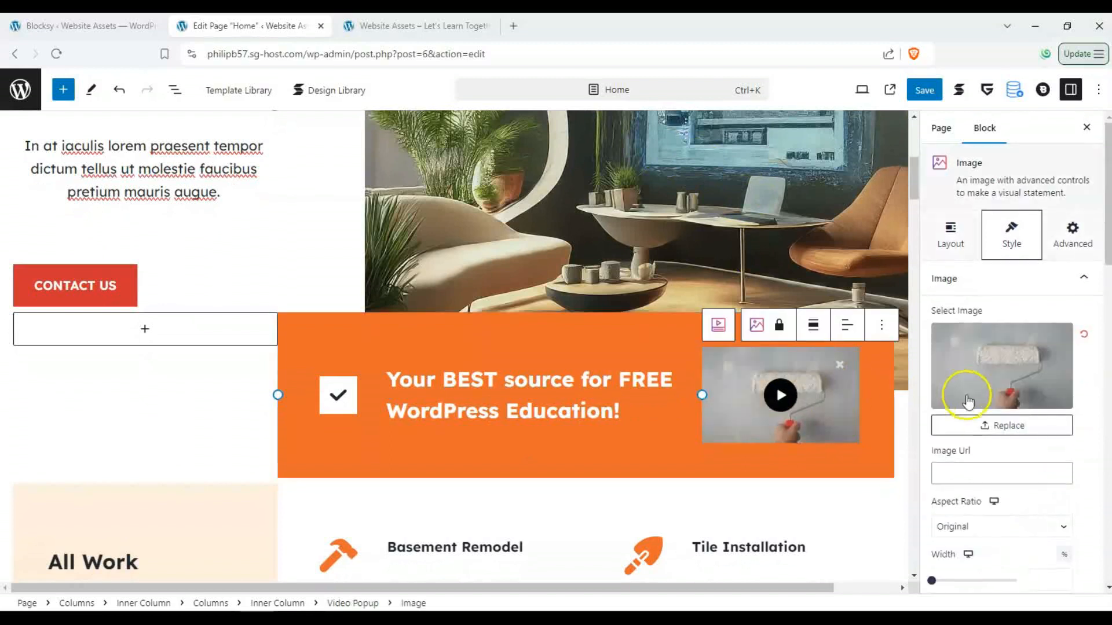
{"action": "left_click", "coordinate": [987, 427]}
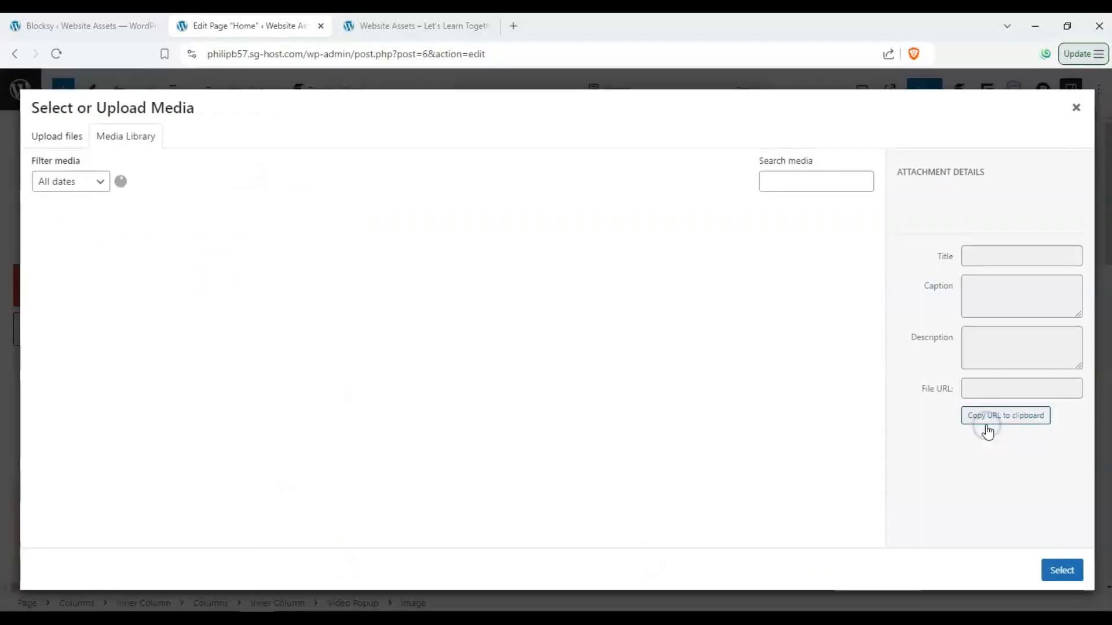
{"action": "scroll", "coordinate": [277, 330], "scroll_direction": "down", "scroll_amount": 5}
{"action": "scroll", "coordinate": [277, 330], "scroll_direction": "down", "scroll_amount": 5}
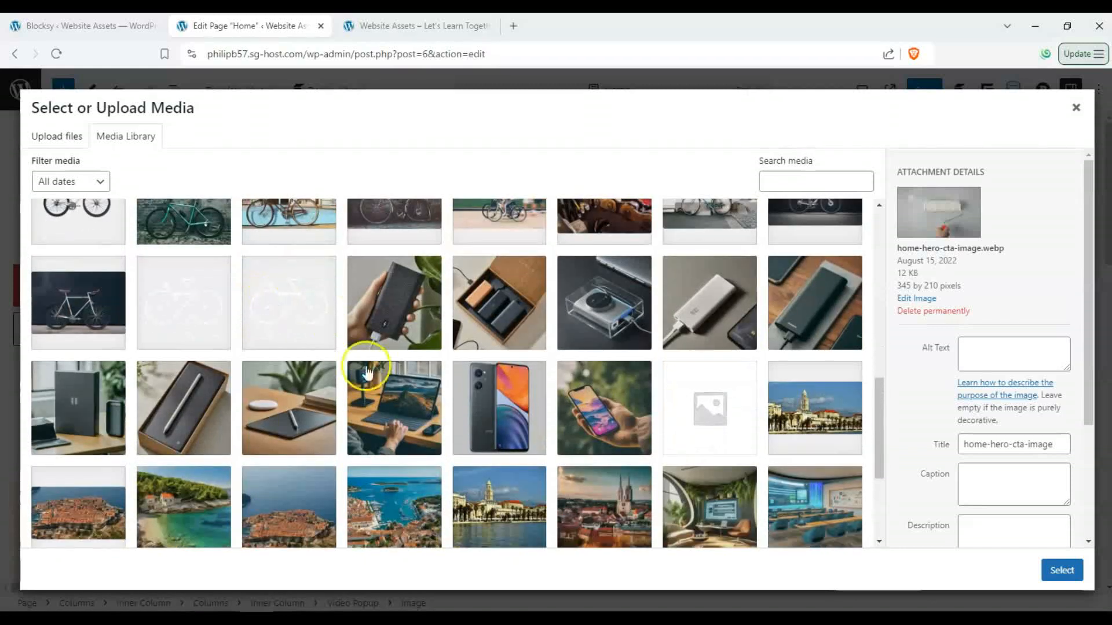
{"action": "left_click", "coordinate": [371, 390]}
{"action": "left_click", "coordinate": [1059, 571]}
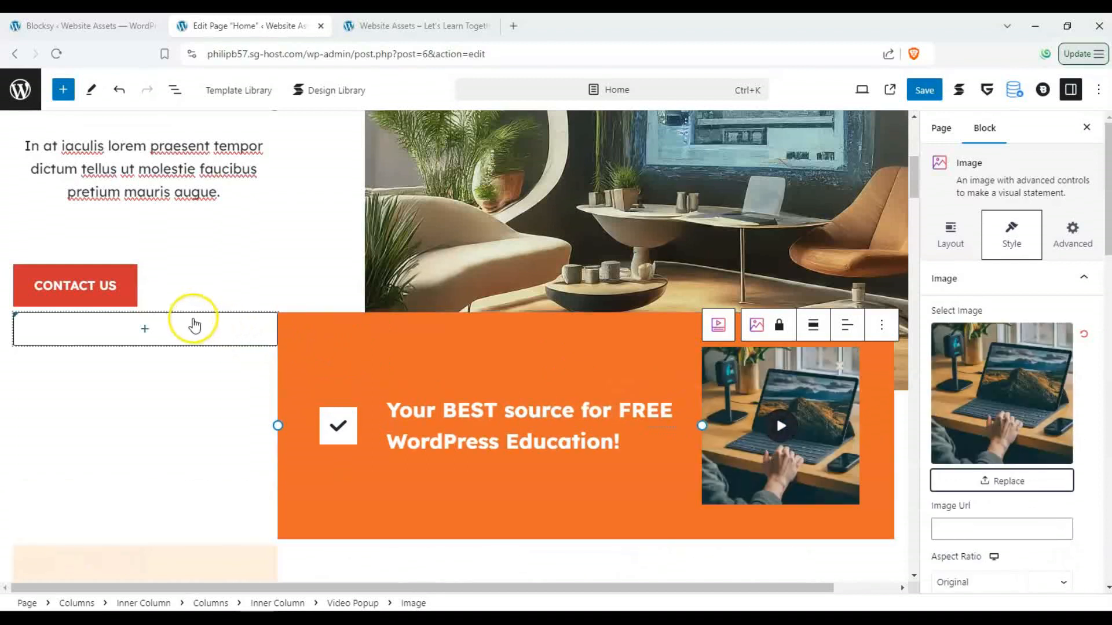
- Delete the inner column holding the Basement Remodel, Tile Installation, Wall Painting and Wood & Flooring items
{"action": "scroll", "coordinate": [193, 322], "scroll_direction": "down", "scroll_amount": 5}
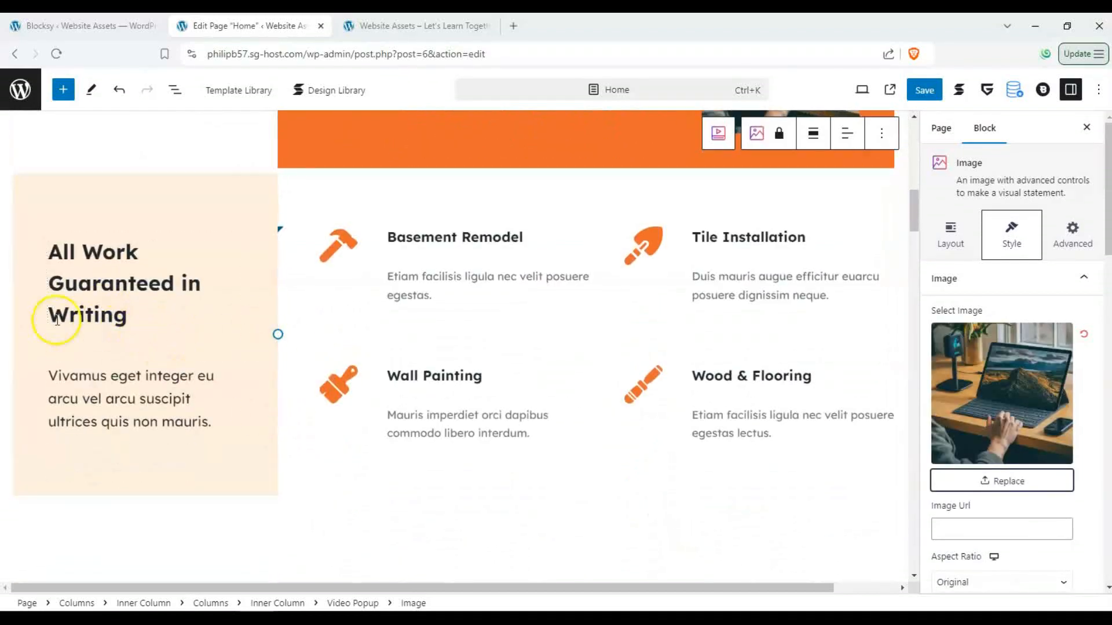
{"action": "left_click", "coordinate": [101, 282]}
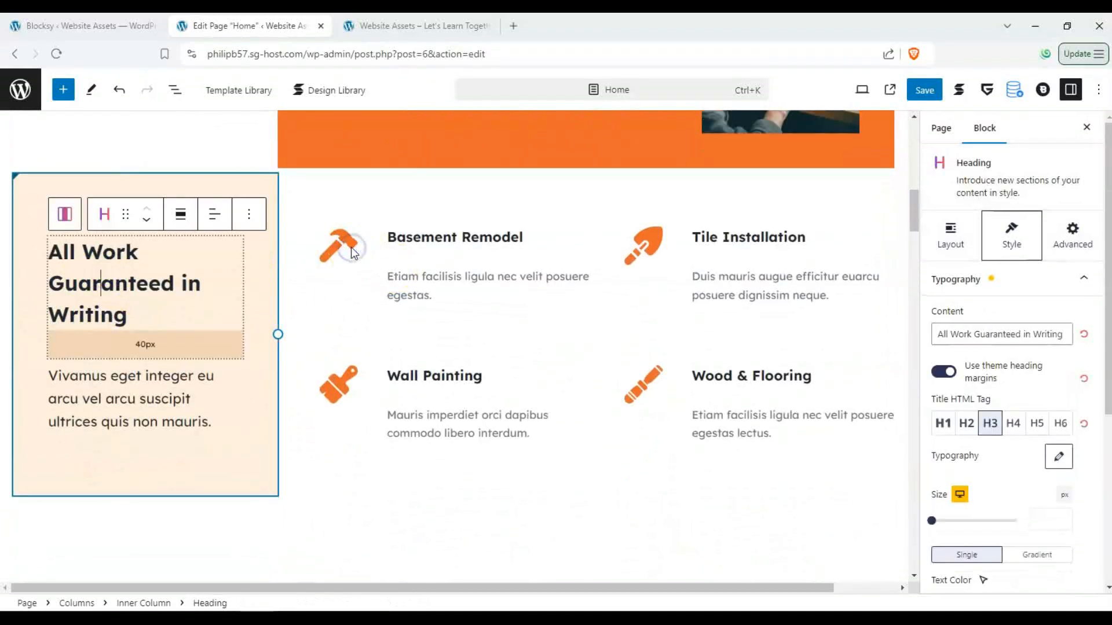
{"action": "left_click", "coordinate": [354, 253]}
{"action": "scroll", "coordinate": [318, 290], "scroll_direction": "up", "scroll_amount": 1}
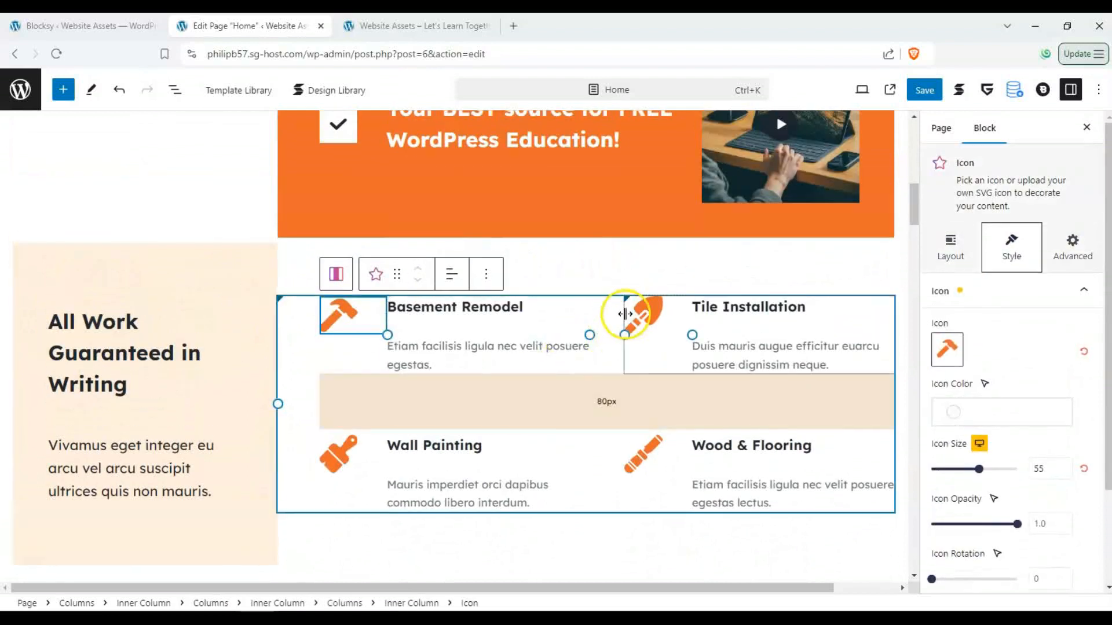
{"action": "left_click", "coordinate": [296, 367]}
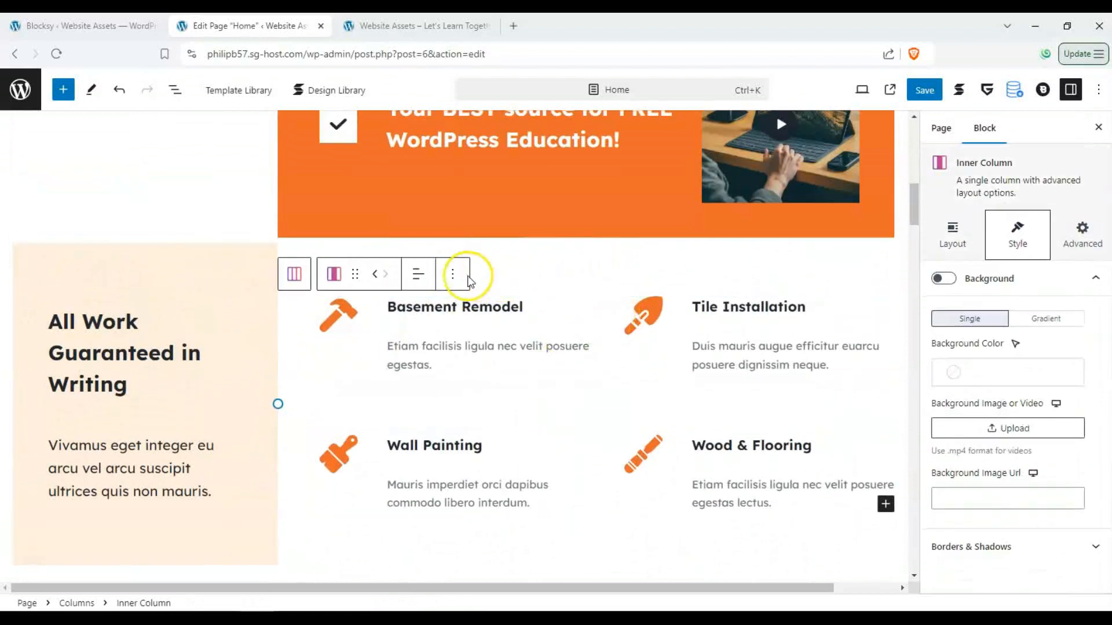
{"action": "left_click", "coordinate": [457, 275]}
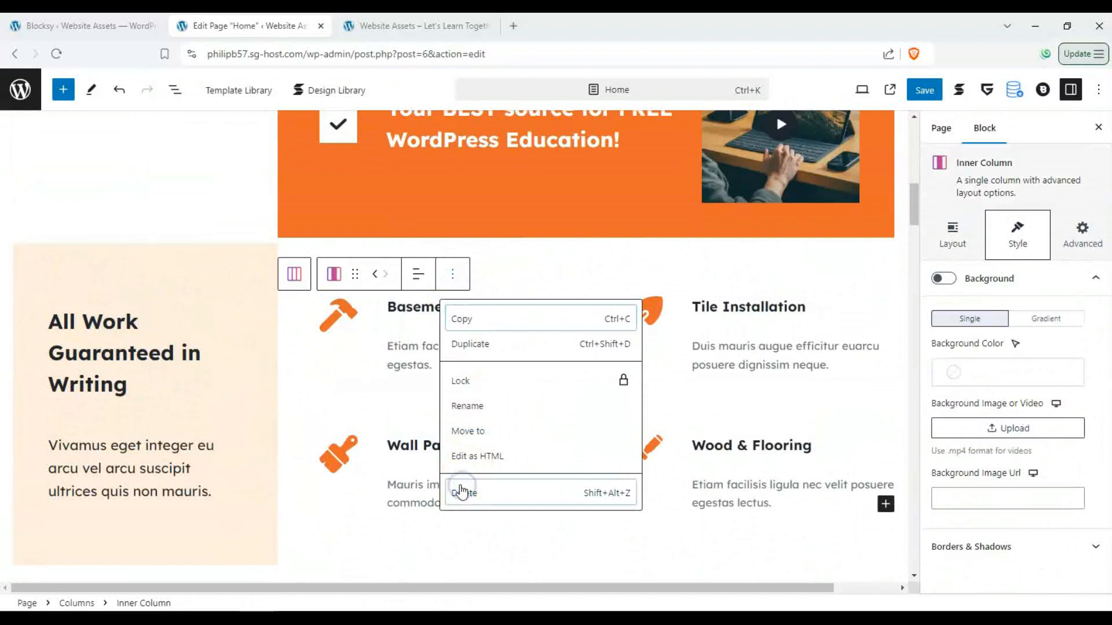
{"action": "left_click", "coordinate": [461, 491]}
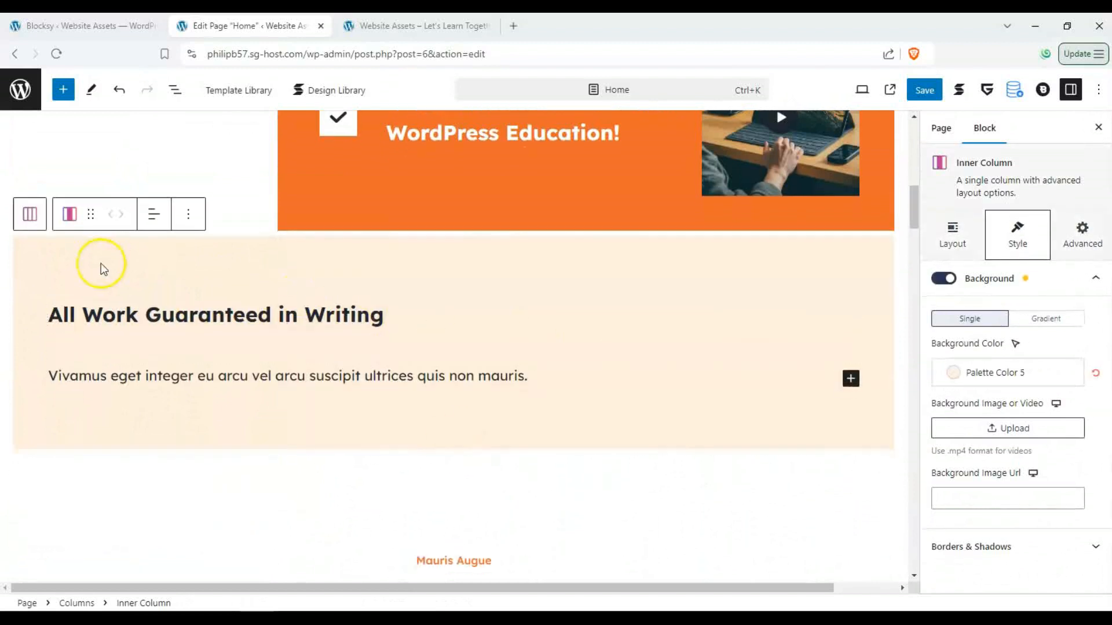
- Delete the inner column holding the Contact Us form near the end of the page
{"action": "scroll", "coordinate": [101, 262], "scroll_direction": "down", "scroll_amount": 10}
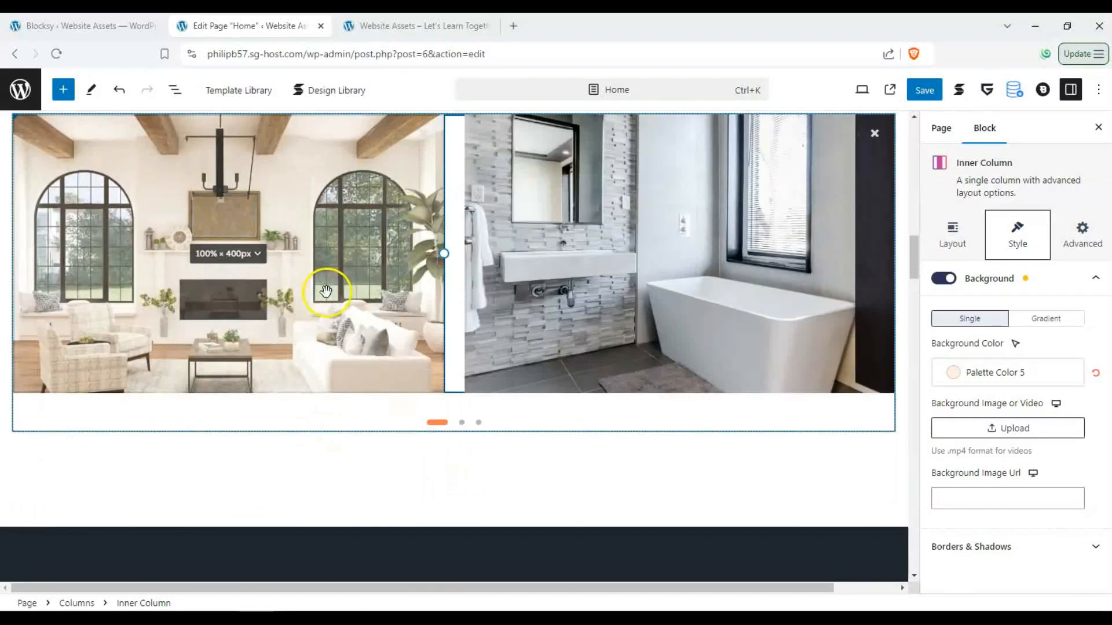
{"action": "scroll", "coordinate": [326, 292], "scroll_direction": "down", "scroll_amount": 10}
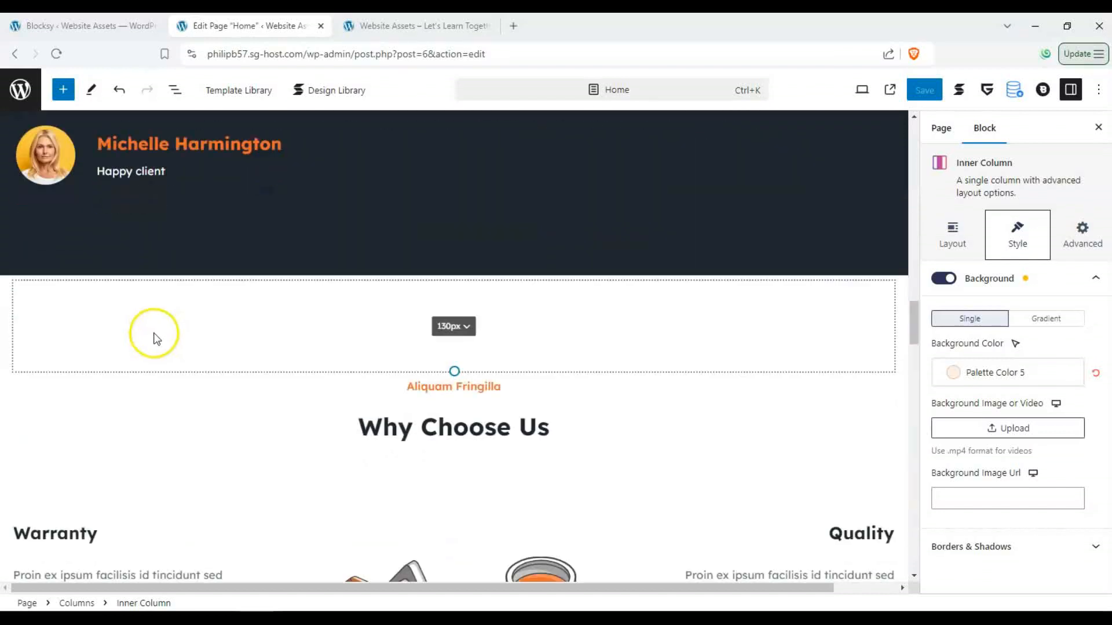
{"action": "scroll", "coordinate": [155, 339], "scroll_direction": "down", "scroll_amount": 4}
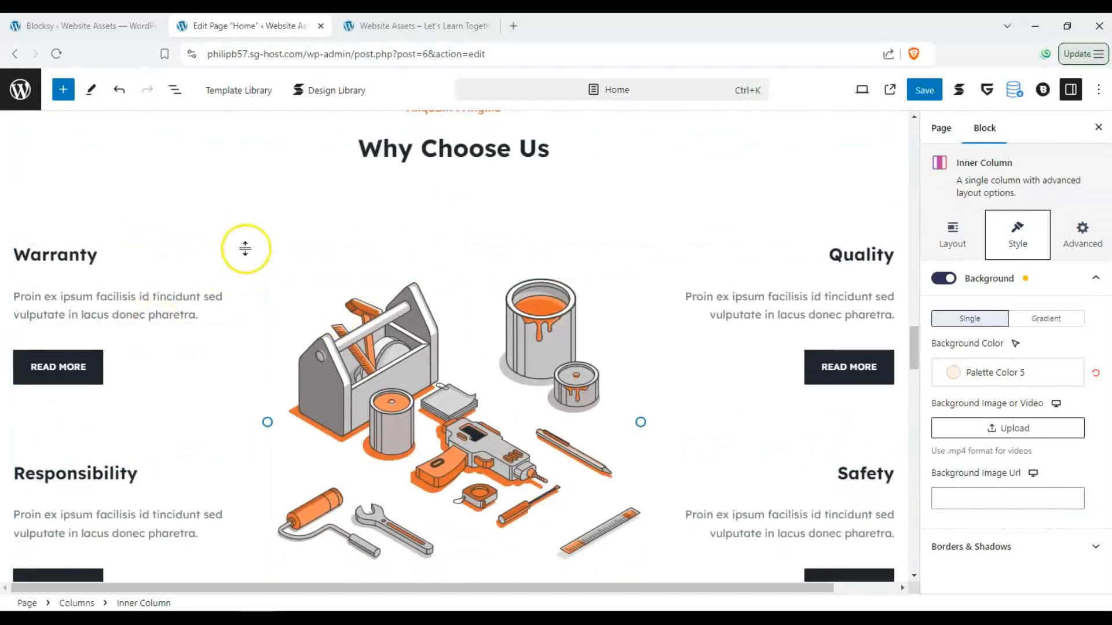
{"action": "scroll", "coordinate": [245, 248], "scroll_direction": "down", "scroll_amount": 8}
{"action": "left_click_drag", "start_coordinate": [911, 389], "coordinate": [891, 475]}
{"action": "left_click", "coordinate": [279, 201]}
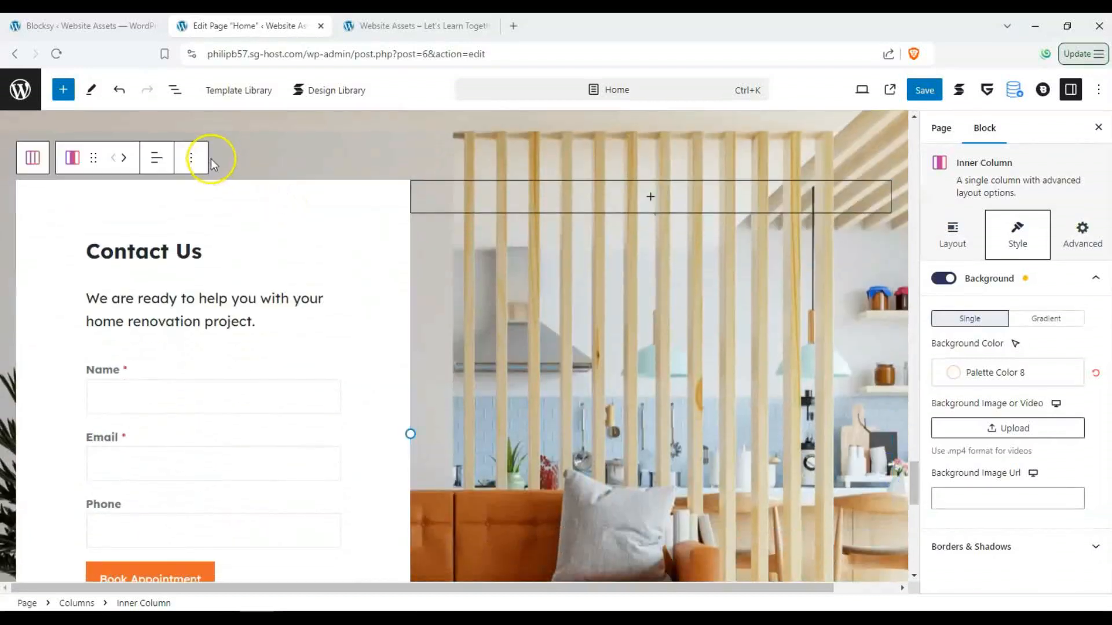
{"action": "left_click", "coordinate": [191, 157]}
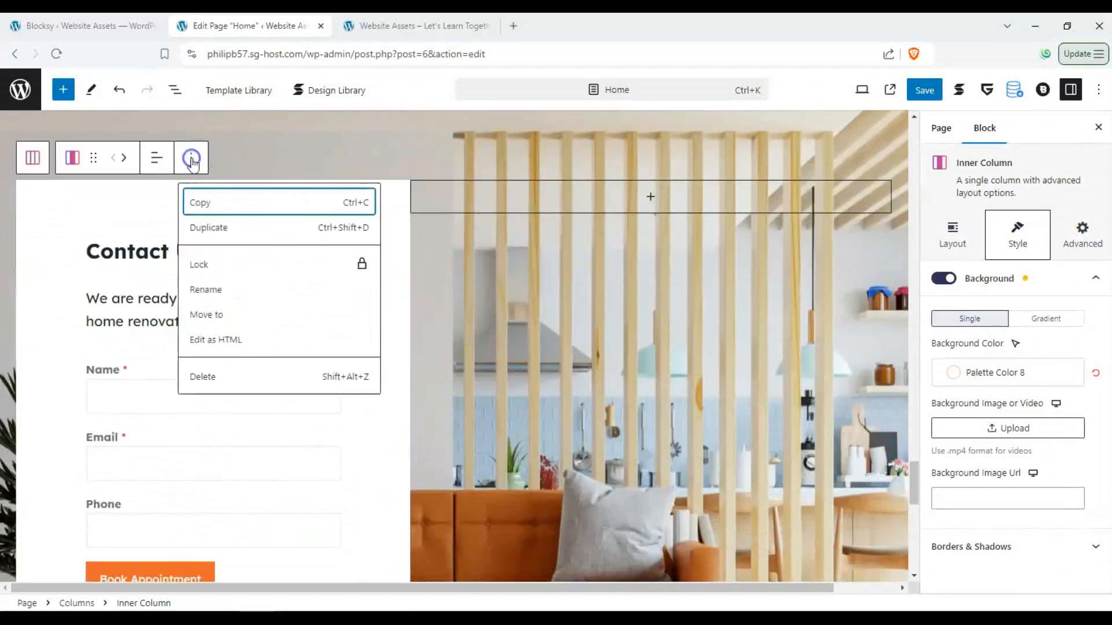
{"action": "left_click", "coordinate": [256, 370]}
- Insert a YouTube embed block into the empty column of the section with the living-room background
{"action": "scroll", "coordinate": [484, 290], "scroll_direction": "up", "scroll_amount": 2}
{"action": "scroll", "coordinate": [355, 265], "scroll_direction": "down", "scroll_amount": 3}
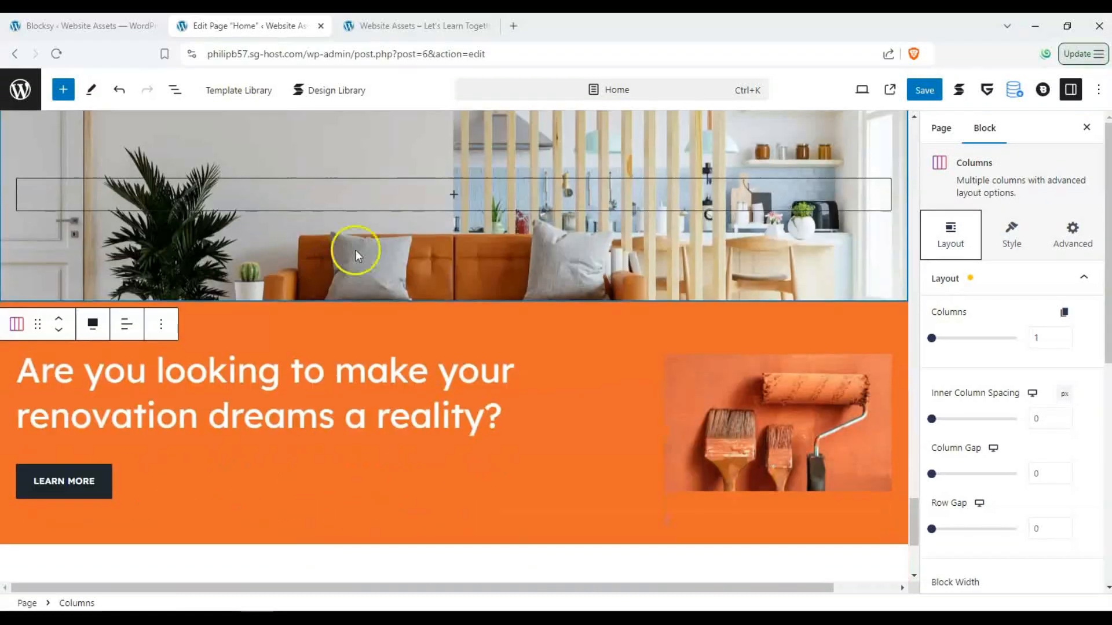
{"action": "scroll", "coordinate": [356, 249], "scroll_direction": "up", "scroll_amount": 2}
{"action": "left_click", "coordinate": [467, 289]}
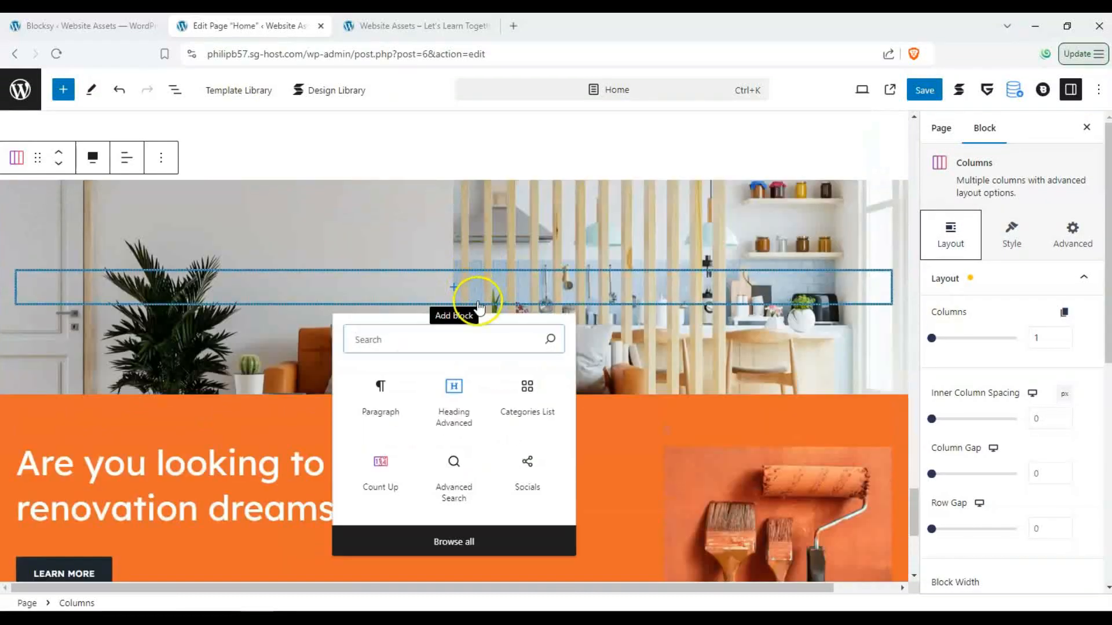
{"action": "left_click", "coordinate": [454, 541]}
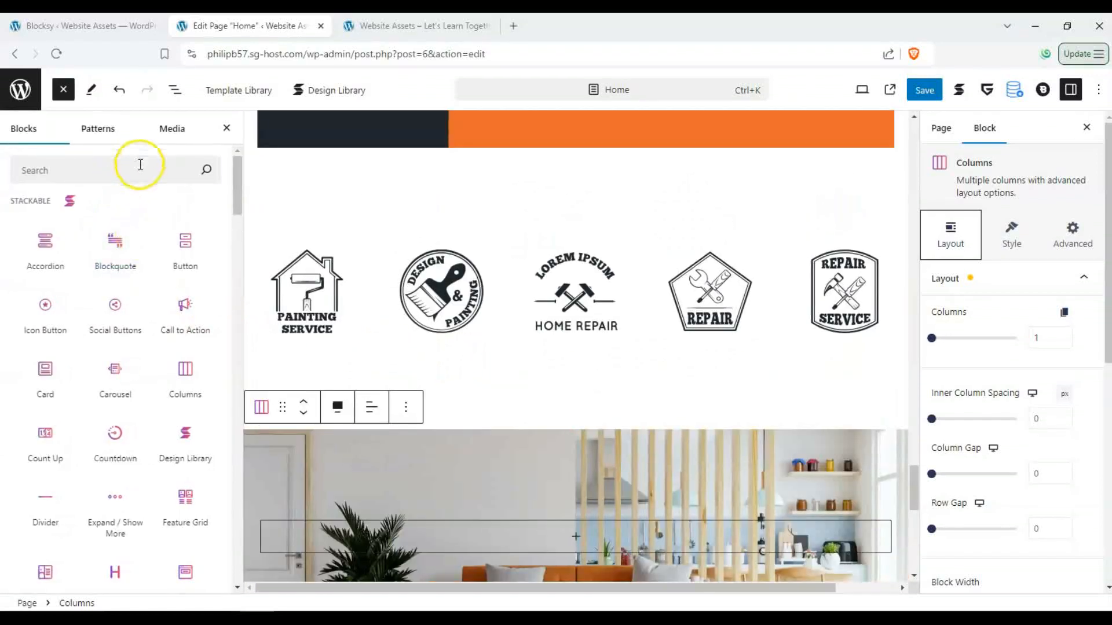
{"action": "left_click", "coordinate": [140, 165]}
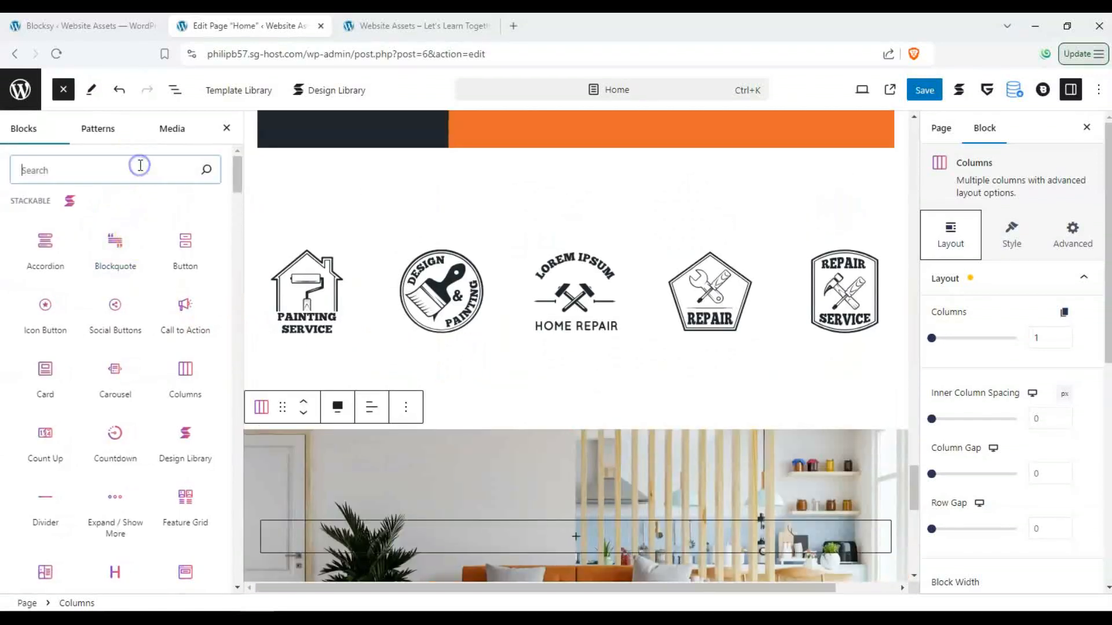
{"action": "type", "text": "you"}
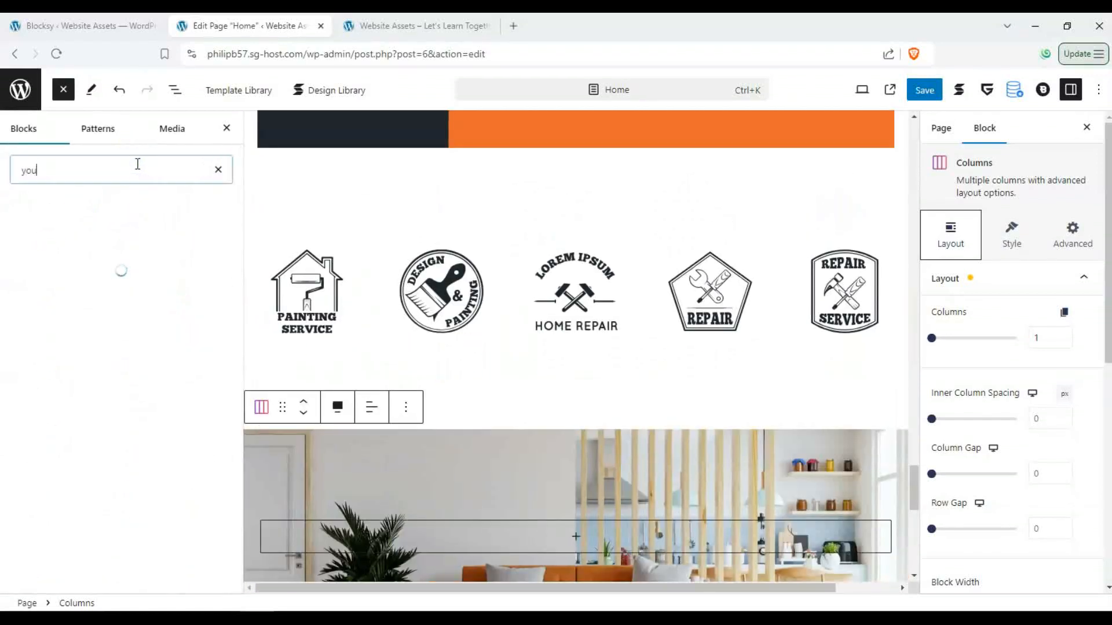
{"action": "type", "text": "t"}
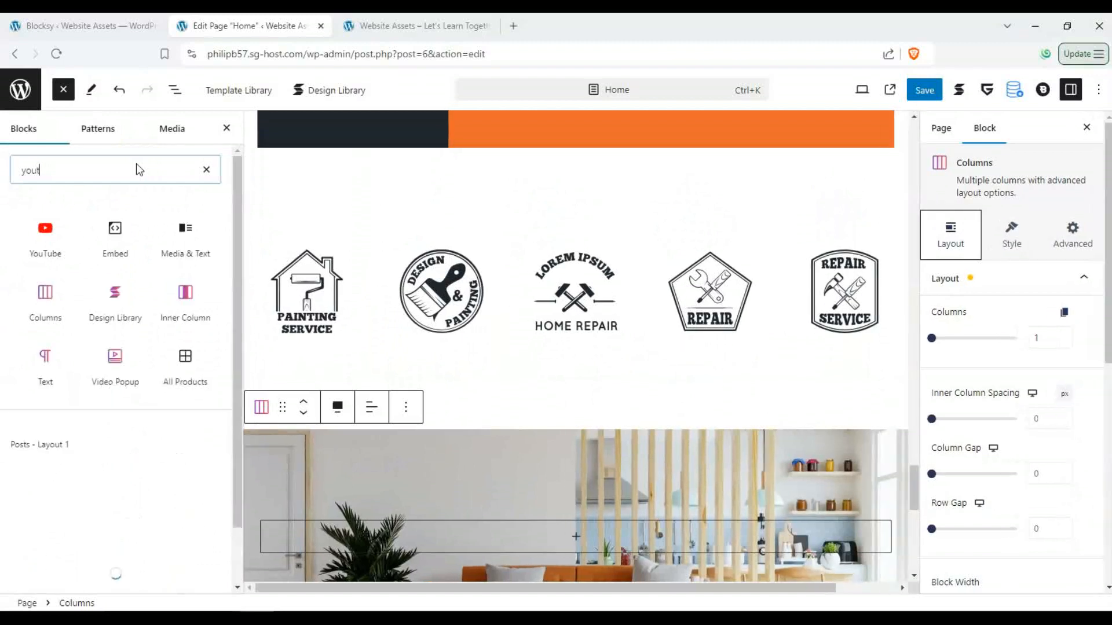
{"action": "left_click", "coordinate": [55, 243]}
{"action": "scroll", "coordinate": [445, 430], "scroll_direction": "down", "scroll_amount": 2}
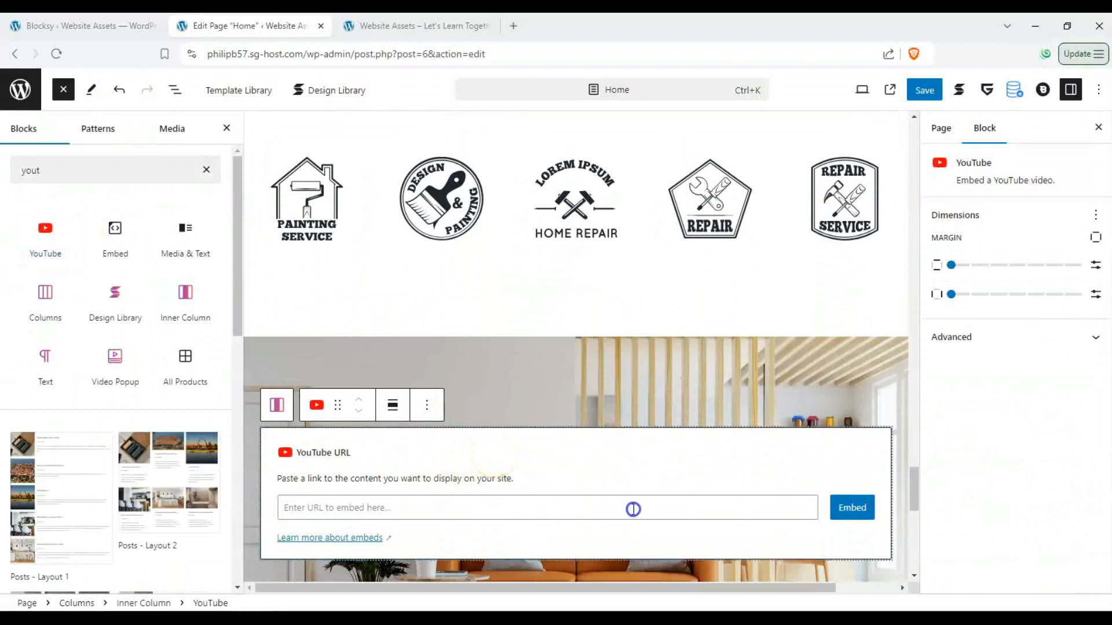
{"action": "left_click", "coordinate": [630, 508]}
{"action": "type", "text": "https://youtu.be/bFvknG6Pe0E"}
{"action": "left_click", "coordinate": [843, 258]}
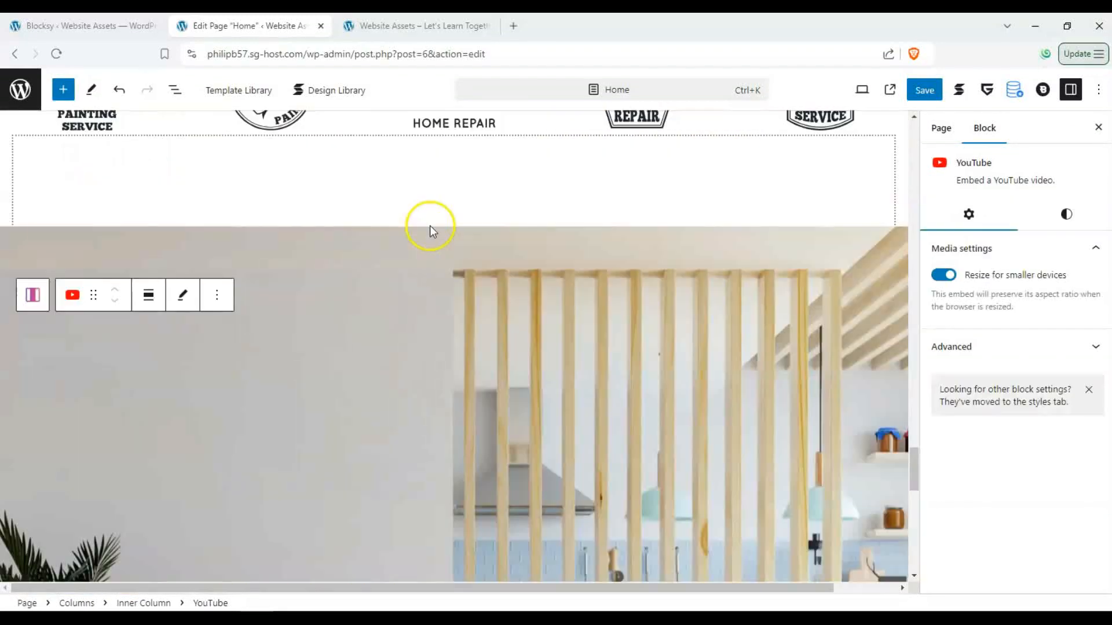
{"action": "scroll", "coordinate": [139, 198], "scroll_direction": "down", "scroll_amount": 4}
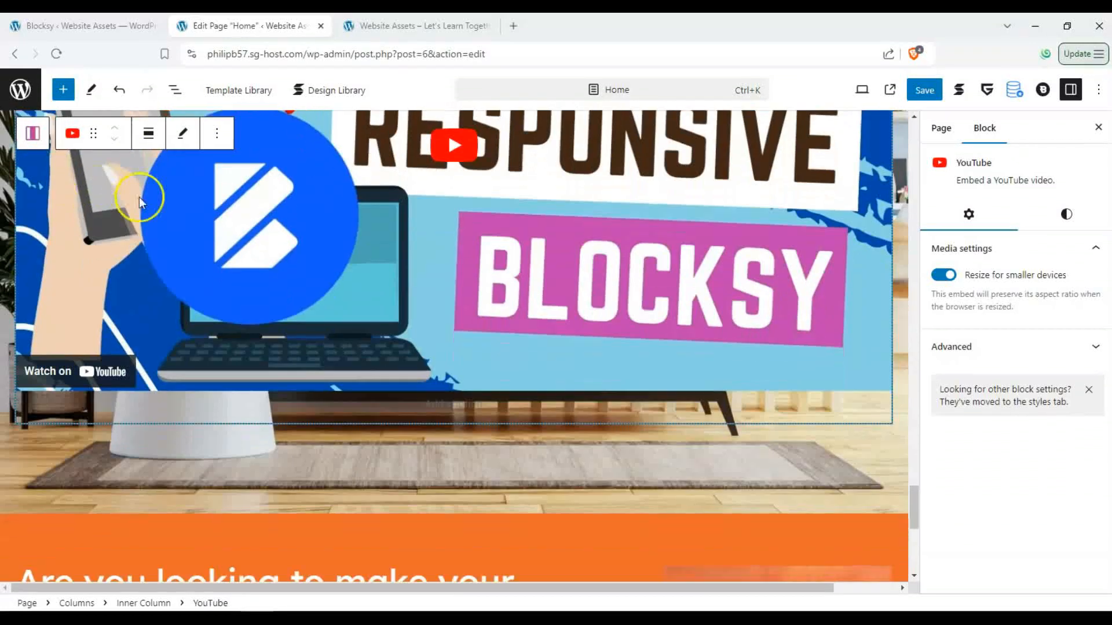
{"action": "scroll", "coordinate": [118, 214], "scroll_direction": "down", "scroll_amount": 7}
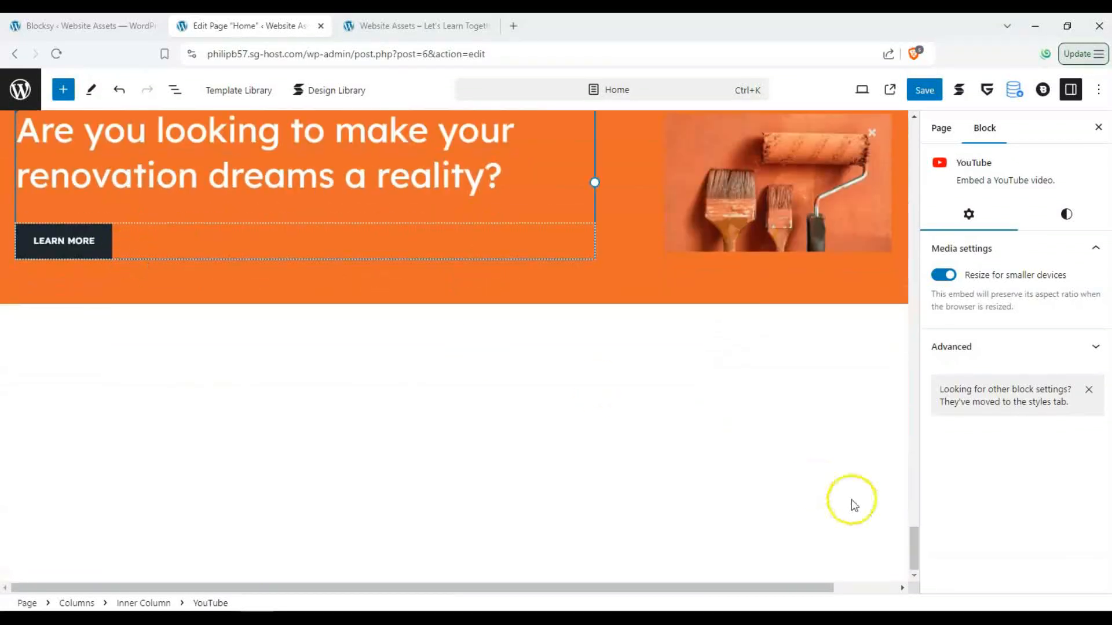
- Compare the end of the live home page, including the trending posts and footer, with the end of the page in the editor
{"action": "left_click", "coordinate": [441, 24]}
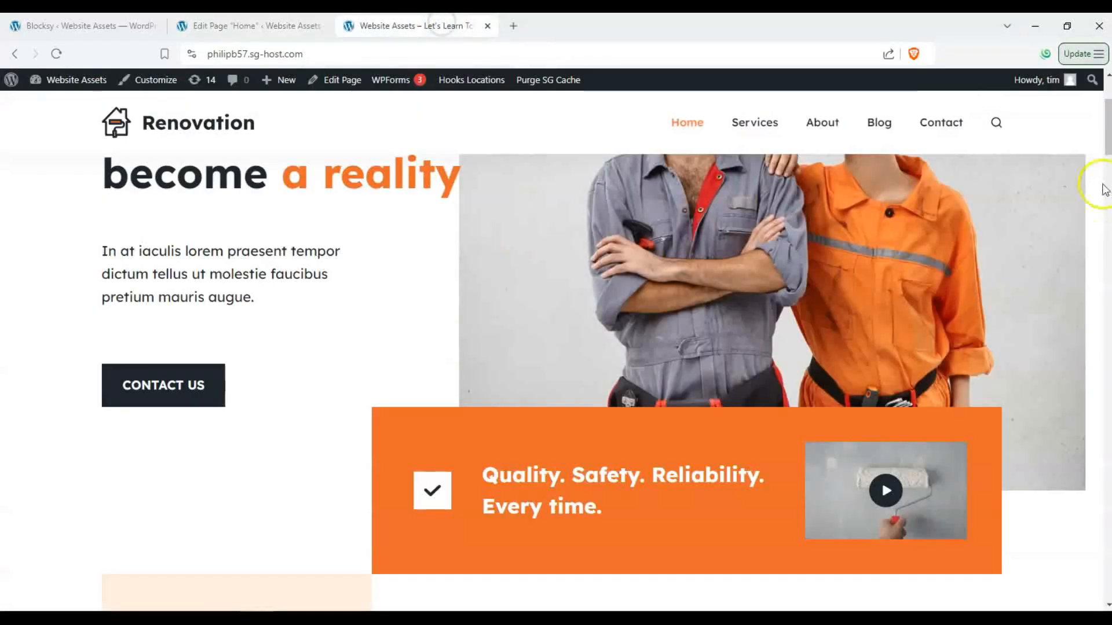
{"action": "left_click_drag", "start_coordinate": [1107, 137], "coordinate": [1089, 536]}
{"action": "scroll", "coordinate": [577, 378], "scroll_direction": "down", "scroll_amount": 2}
{"action": "left_click", "coordinate": [263, 25]}
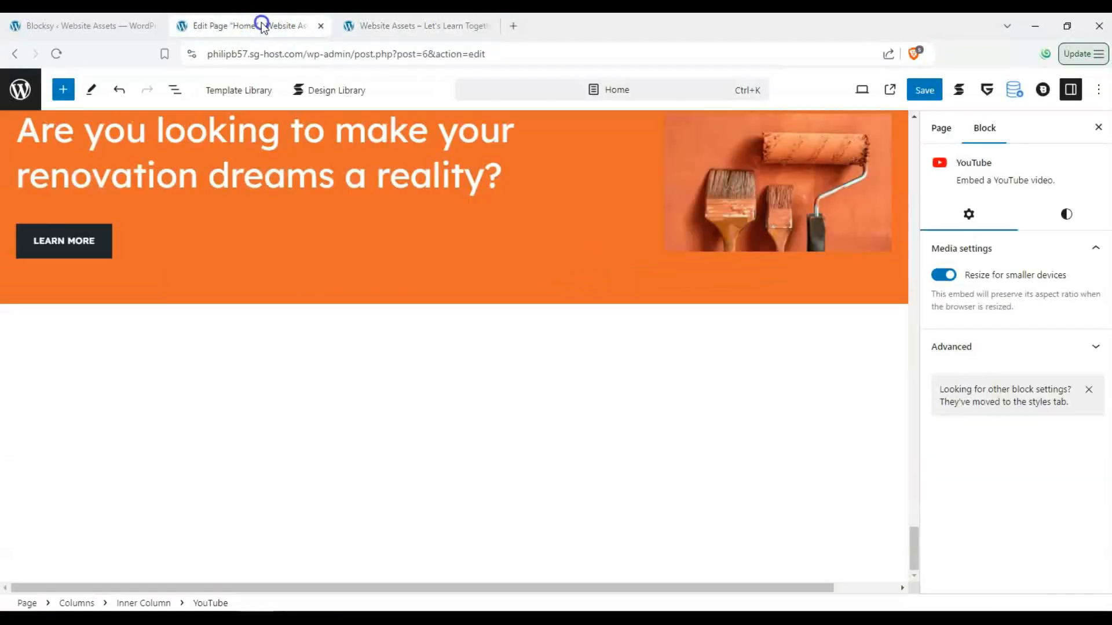
{"action": "scroll", "coordinate": [244, 325], "scroll_direction": "up", "scroll_amount": 2}
{"action": "left_click", "coordinate": [440, 26]}
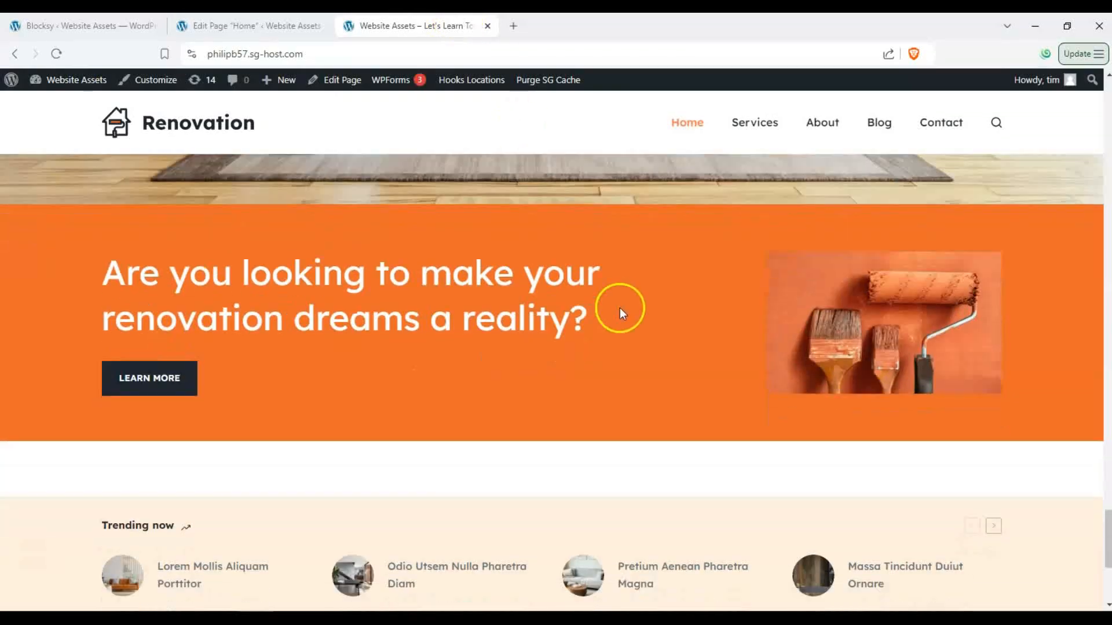
{"action": "scroll", "coordinate": [620, 308], "scroll_direction": "down", "scroll_amount": 2}
{"action": "scroll", "coordinate": [233, 339], "scroll_direction": "down", "scroll_amount": 3}
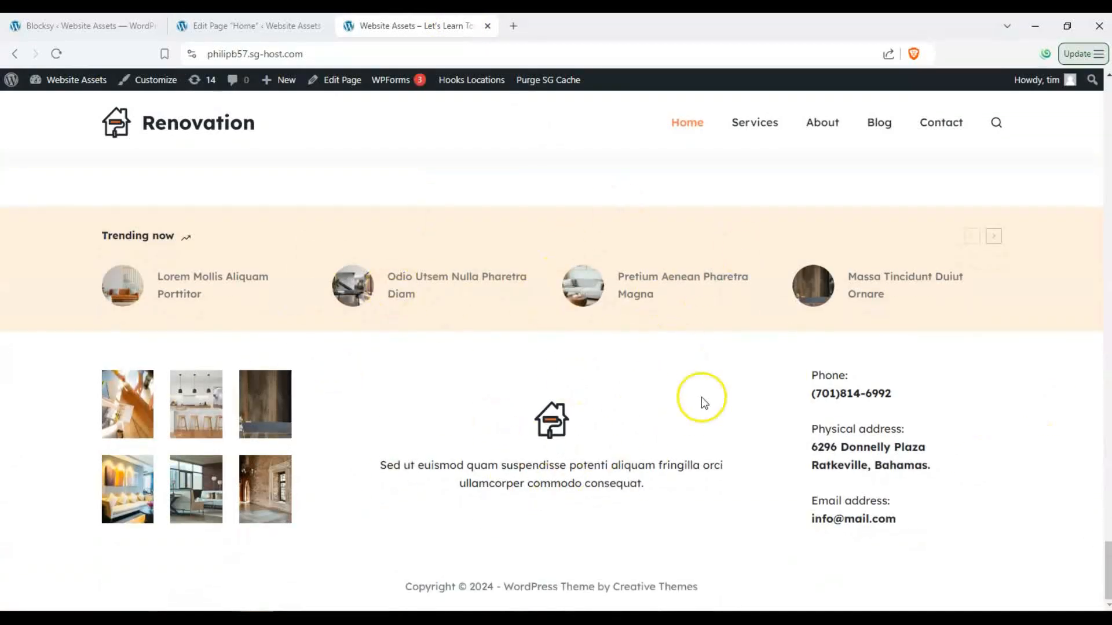
{"action": "left_click_drag", "start_coordinate": [1108, 564], "coordinate": [1107, 149]}
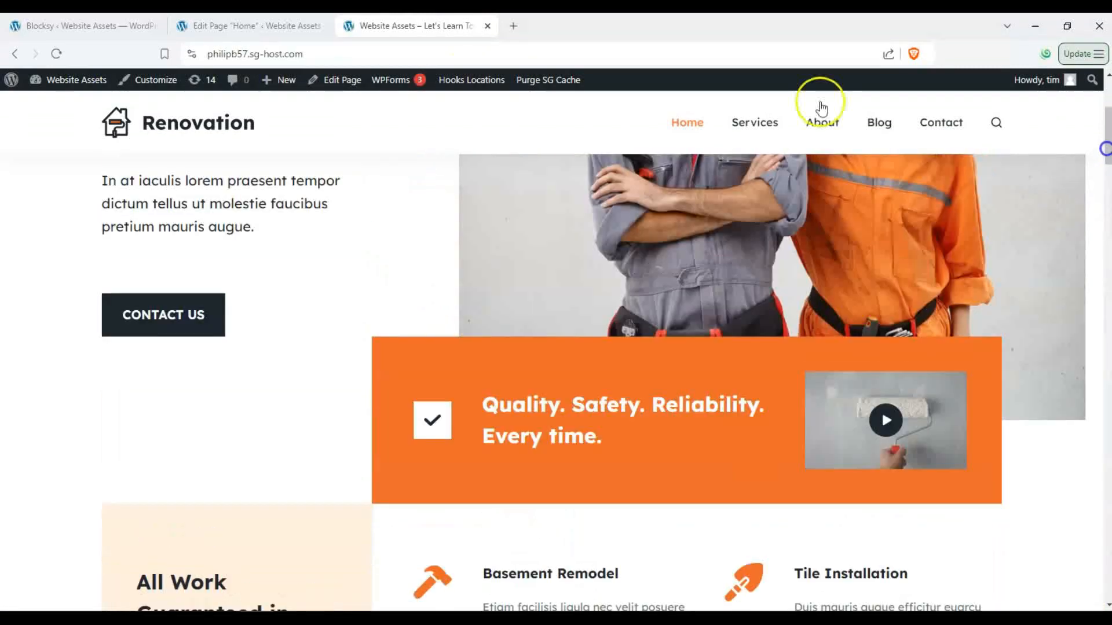
{"action": "left_click", "coordinate": [280, 23]}
- Review the edited page in the editor from the hero heading through the orange banner to the "All Work Guaranteed in Writing" section
{"action": "scroll", "coordinate": [643, 298], "scroll_direction": "up", "scroll_amount": 5}
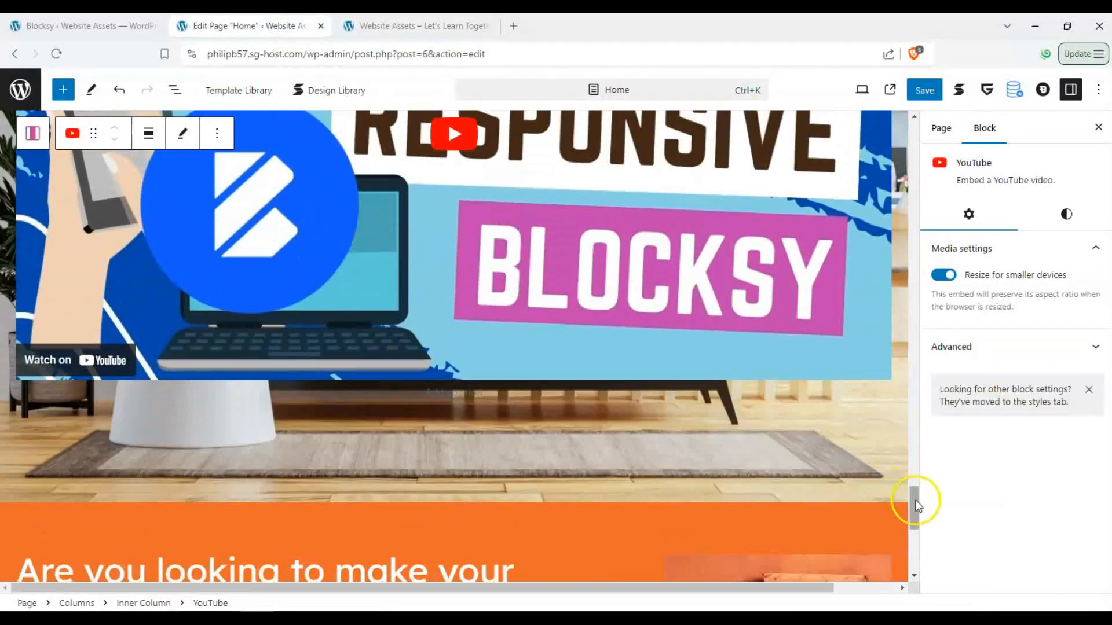
{"action": "left_click_drag", "start_coordinate": [915, 505], "coordinate": [909, 110]}
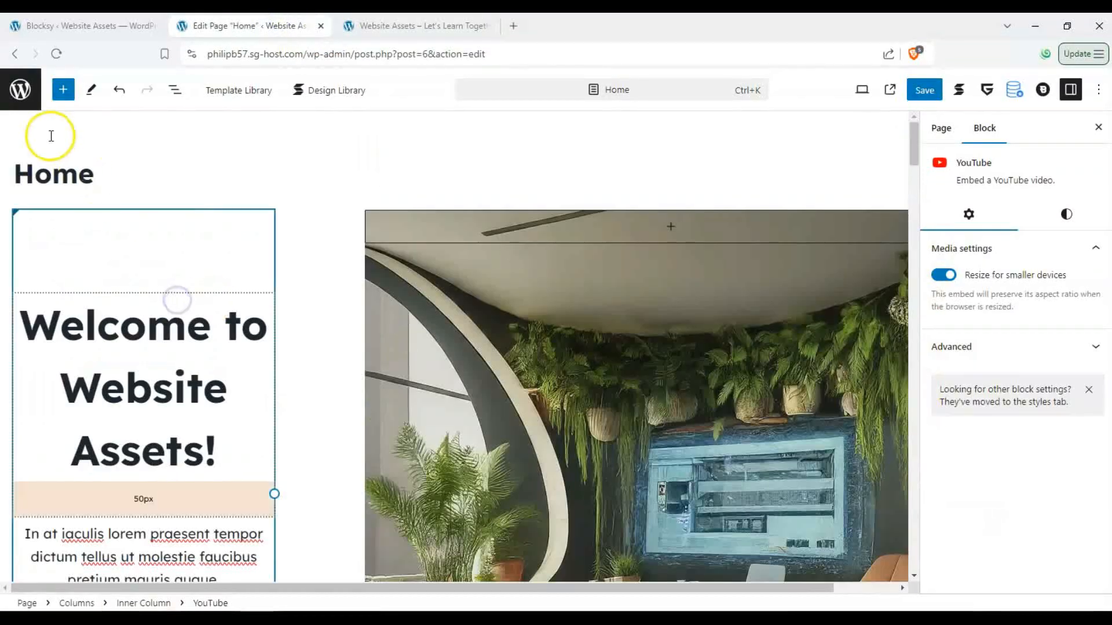
{"action": "left_click", "coordinate": [177, 300]}
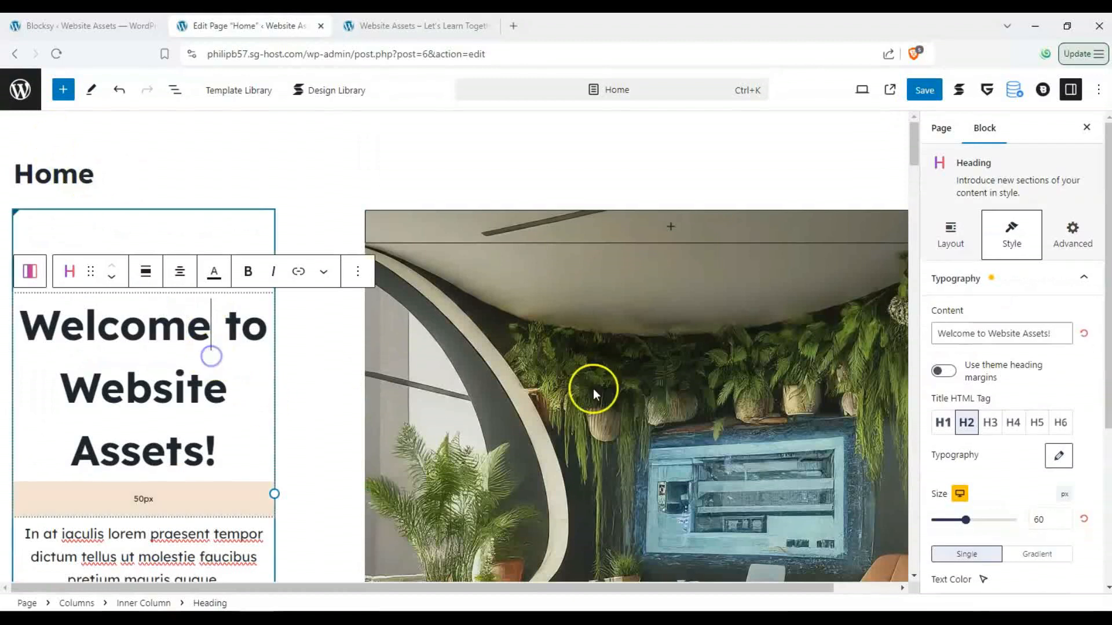
{"action": "scroll", "coordinate": [528, 362], "scroll_direction": "down", "scroll_amount": 8}
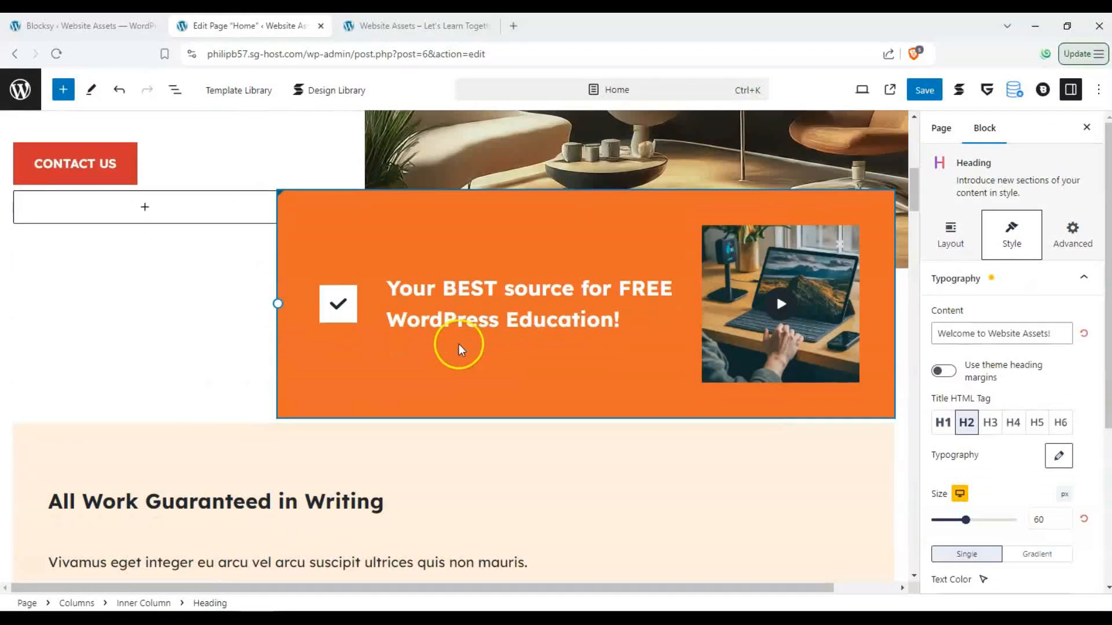
{"action": "scroll", "coordinate": [459, 347], "scroll_direction": "down", "scroll_amount": 2}
{"action": "left_click", "coordinate": [391, 371]}
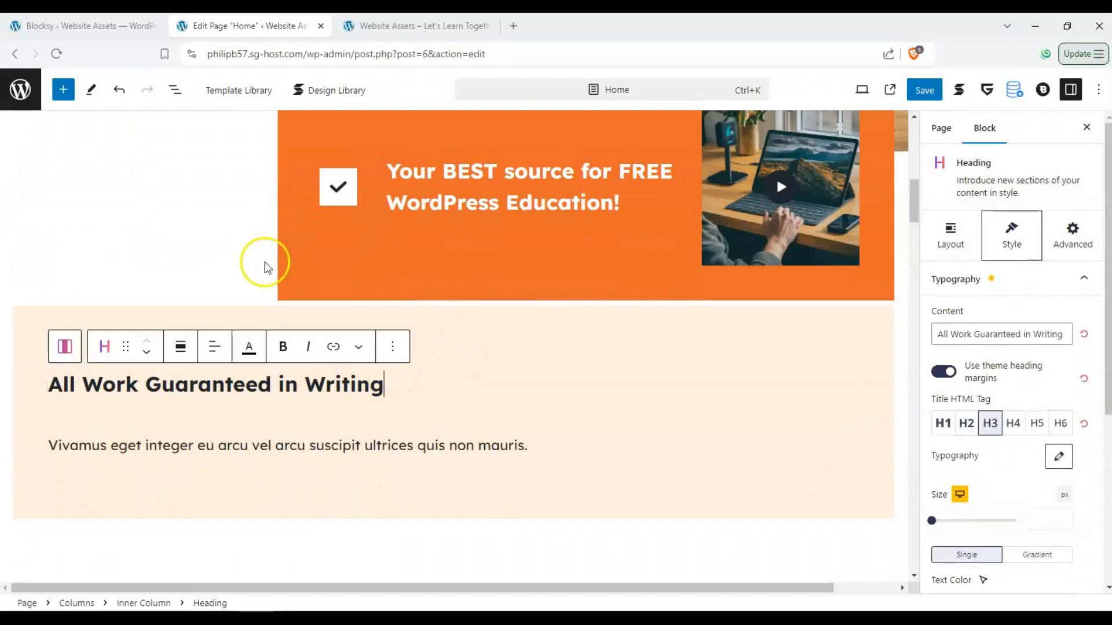
{"action": "scroll", "coordinate": [285, 267], "scroll_direction": "up", "scroll_amount": 5}
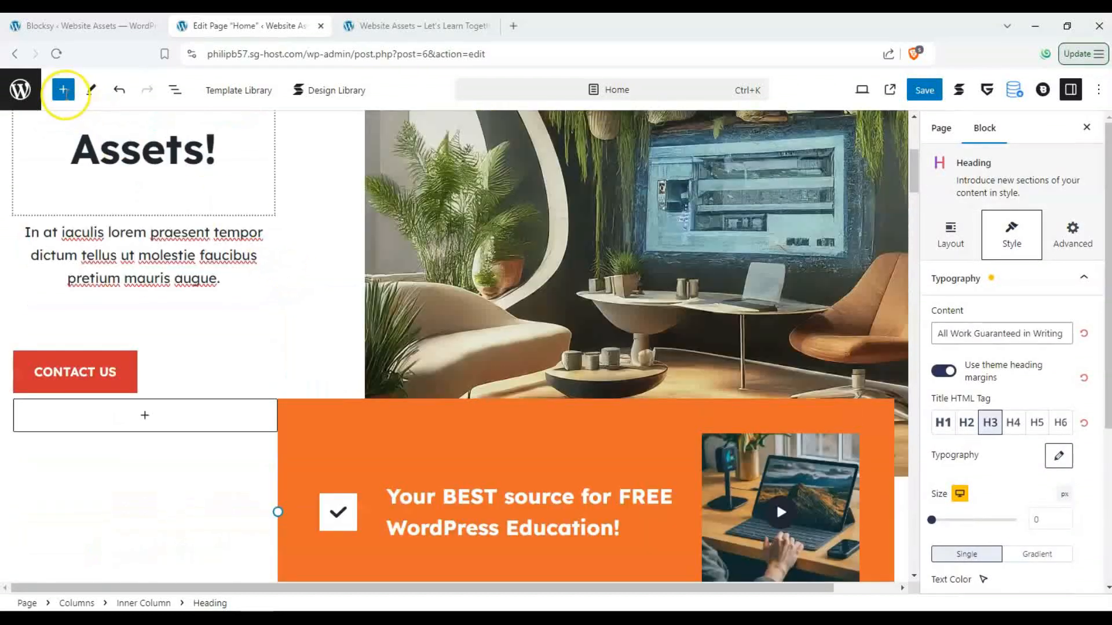
- Browse the full block library from the Stackable blocks down to the Embeds category
{"action": "left_click", "coordinate": [146, 416]}
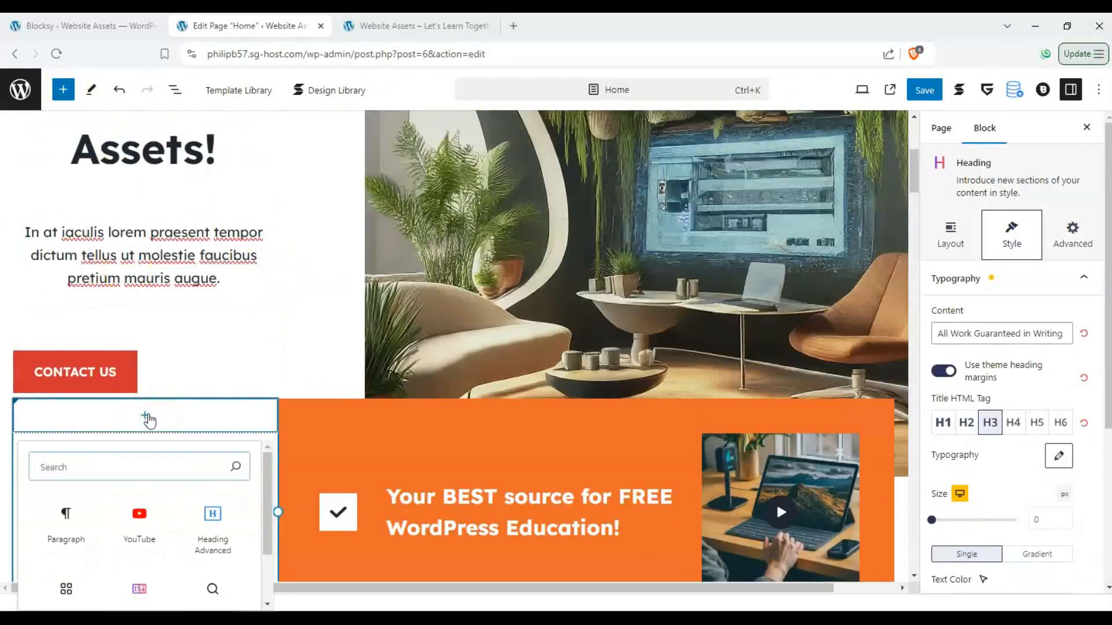
{"action": "left_click", "coordinate": [63, 90]}
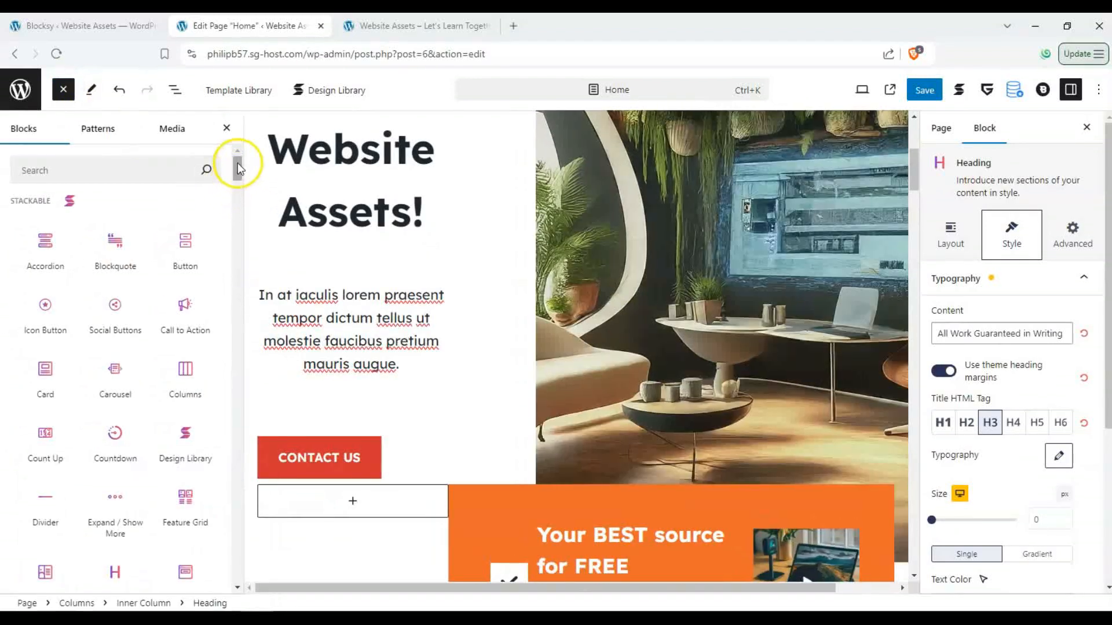
{"action": "left_click_drag", "start_coordinate": [238, 164], "coordinate": [237, 433]}
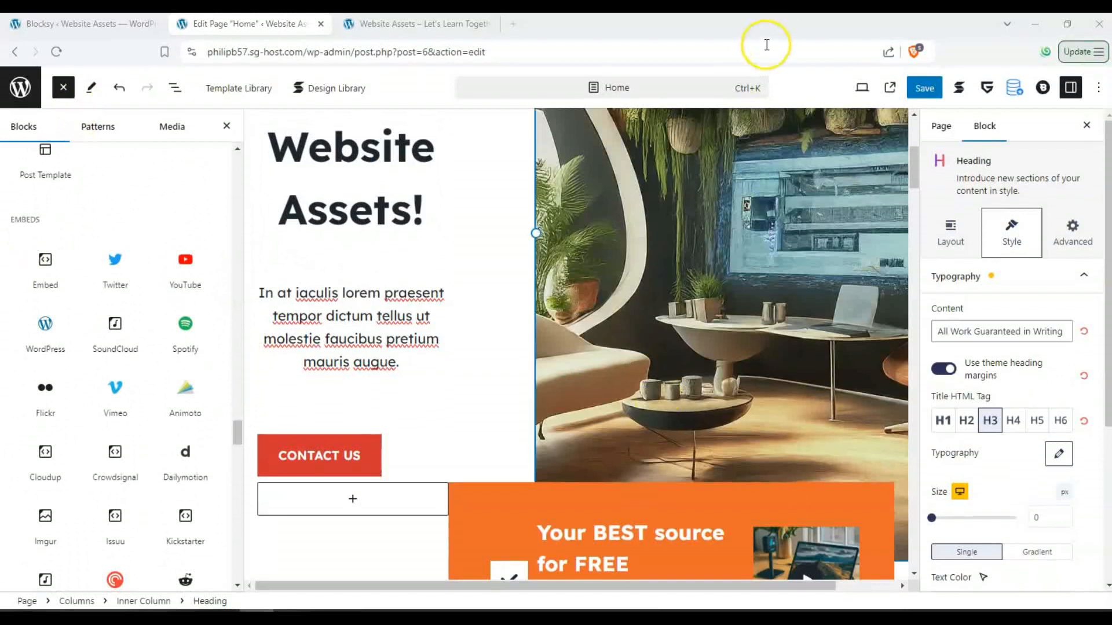
{"action": "left_click", "coordinate": [74, 94]}
- Set the "Welcome to Website Assets!" hero heading to H1 with a size of 63 px and a shadow/outline of 3
{"action": "scroll", "coordinate": [374, 274], "scroll_direction": "up", "scroll_amount": 3}
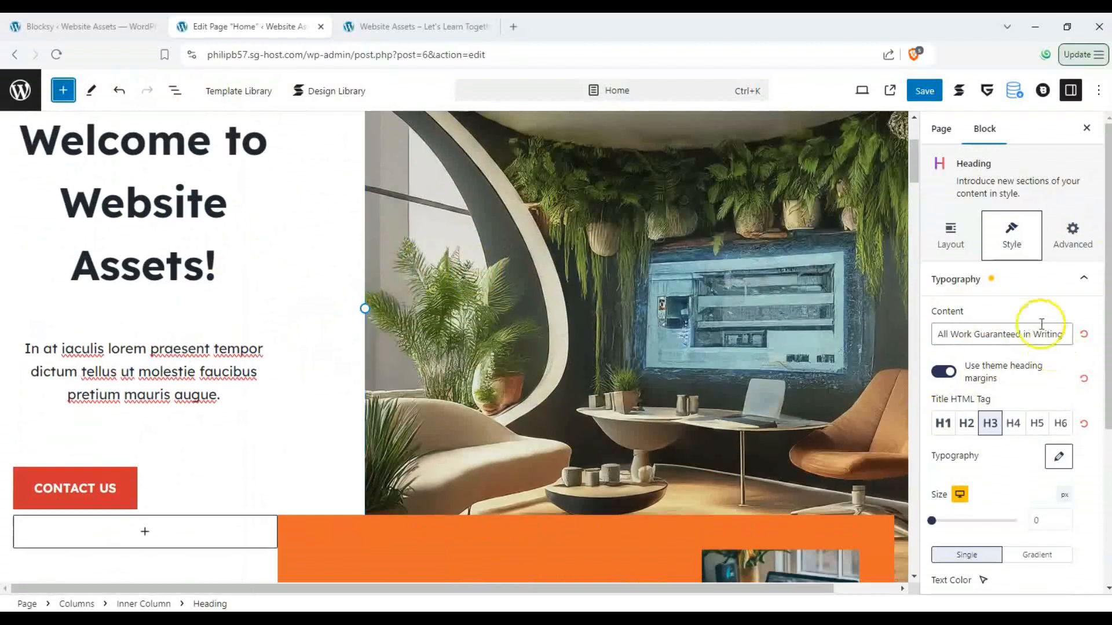
{"action": "left_click", "coordinate": [953, 429]}
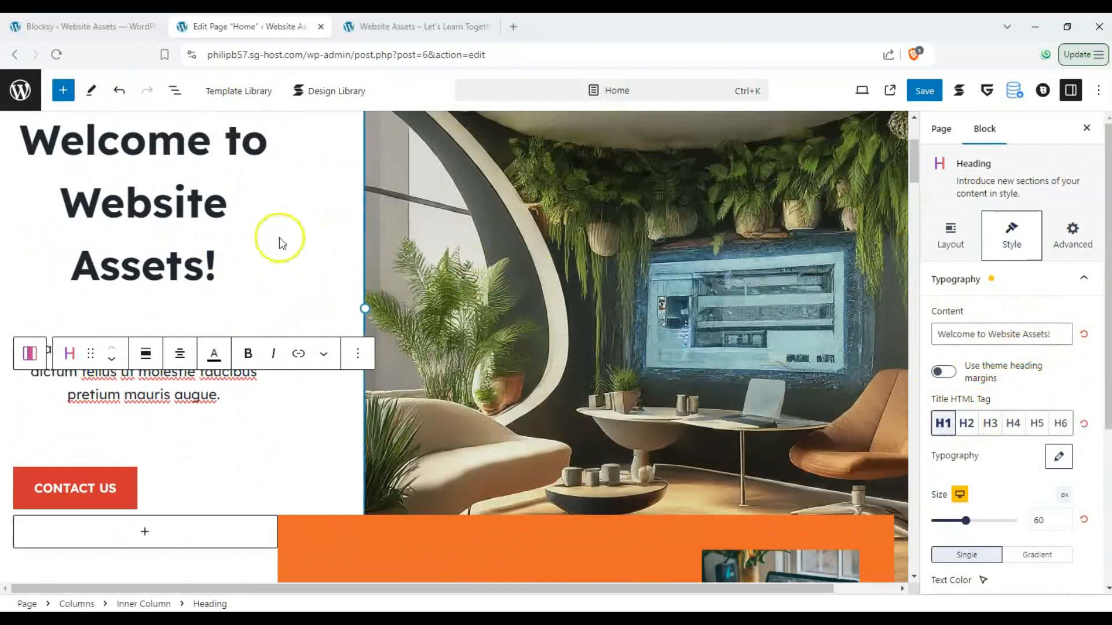
{"action": "left_click", "coordinate": [966, 521]}
{"action": "left_click_drag", "start_coordinate": [978, 524], "coordinate": [966, 522]}
{"action": "scroll", "coordinate": [1013, 440], "scroll_direction": "down", "scroll_amount": 4}
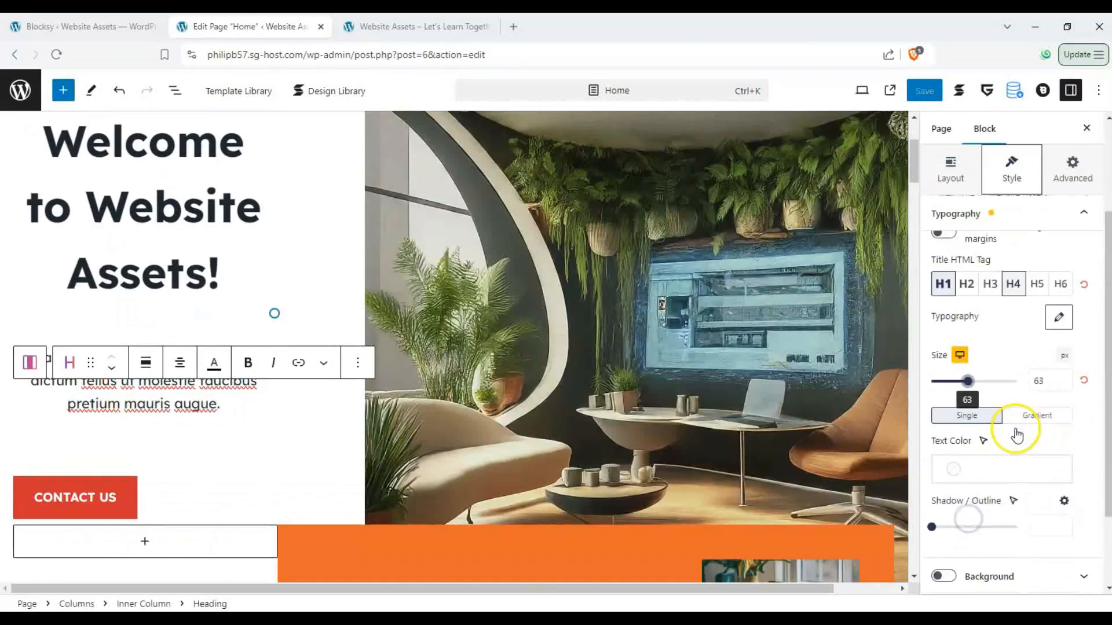
{"action": "left_click_drag", "start_coordinate": [1000, 431], "coordinate": [956, 426]}
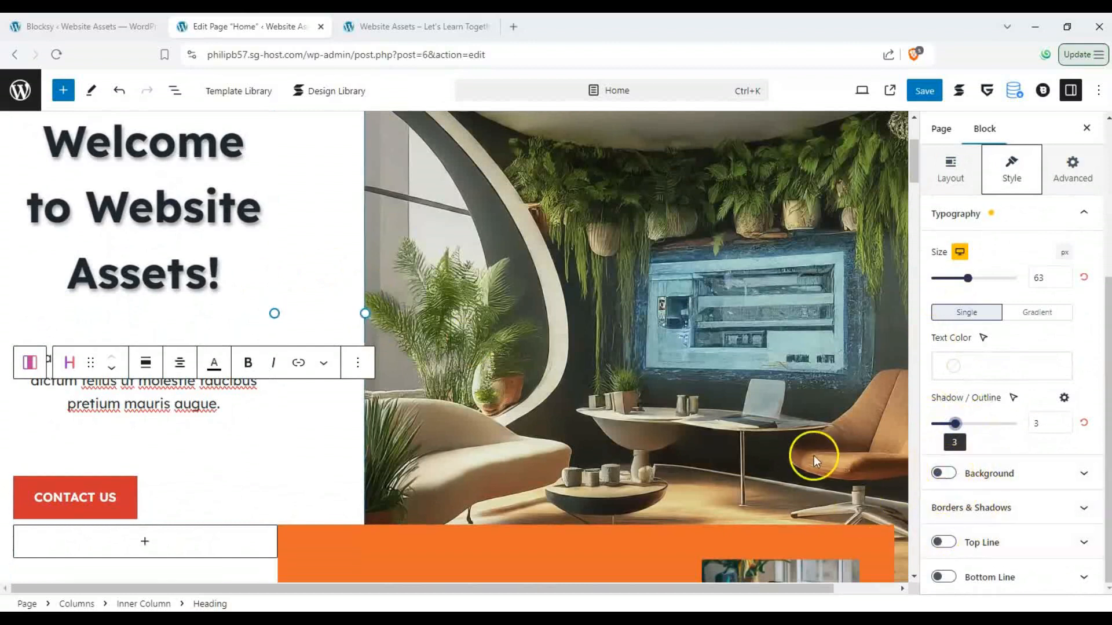
- Enable the top line and bottom line on the hero heading
{"action": "left_click", "coordinate": [943, 542]}
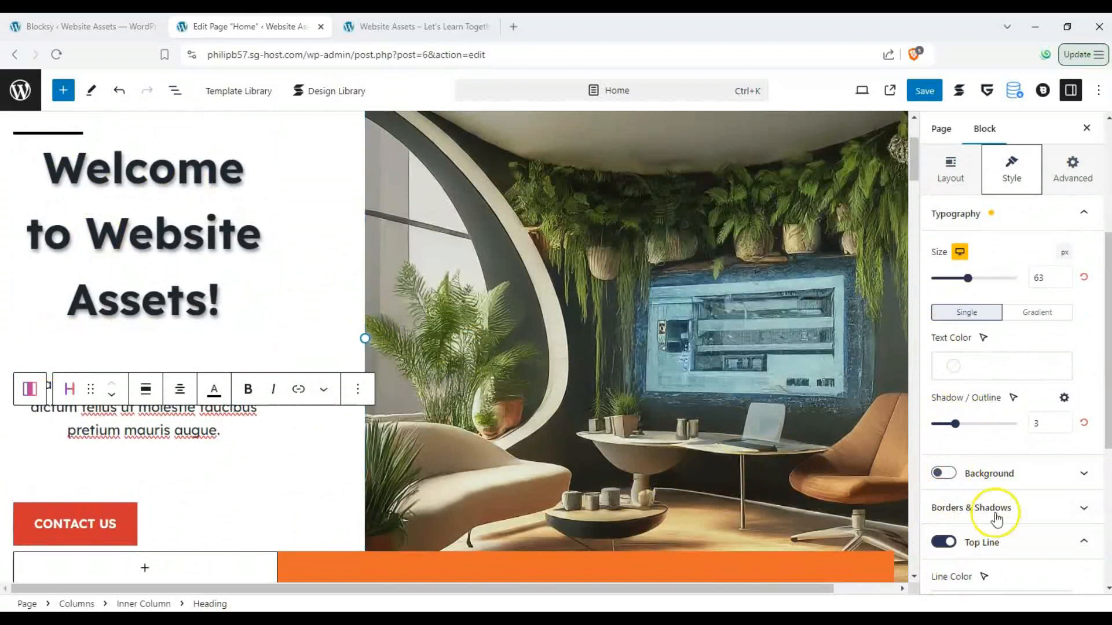
{"action": "scroll", "coordinate": [948, 517], "scroll_direction": "down", "scroll_amount": 4}
{"action": "scroll", "coordinate": [948, 519], "scroll_direction": "down", "scroll_amount": 1}
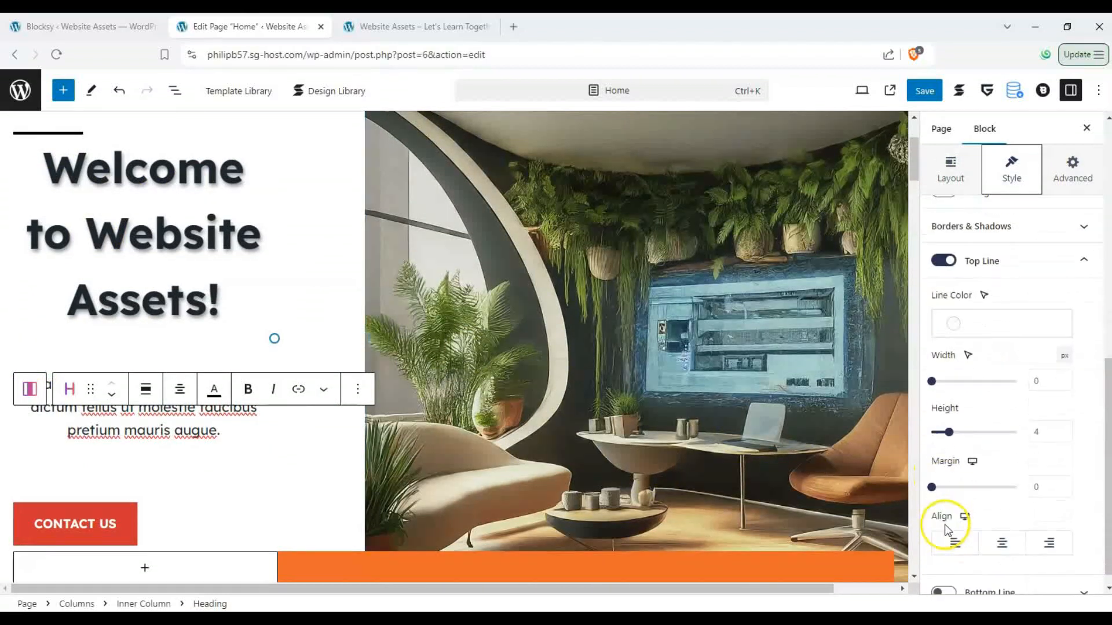
{"action": "left_click", "coordinate": [944, 576]}
{"action": "scroll", "coordinate": [158, 241], "scroll_direction": "up", "scroll_amount": 3}
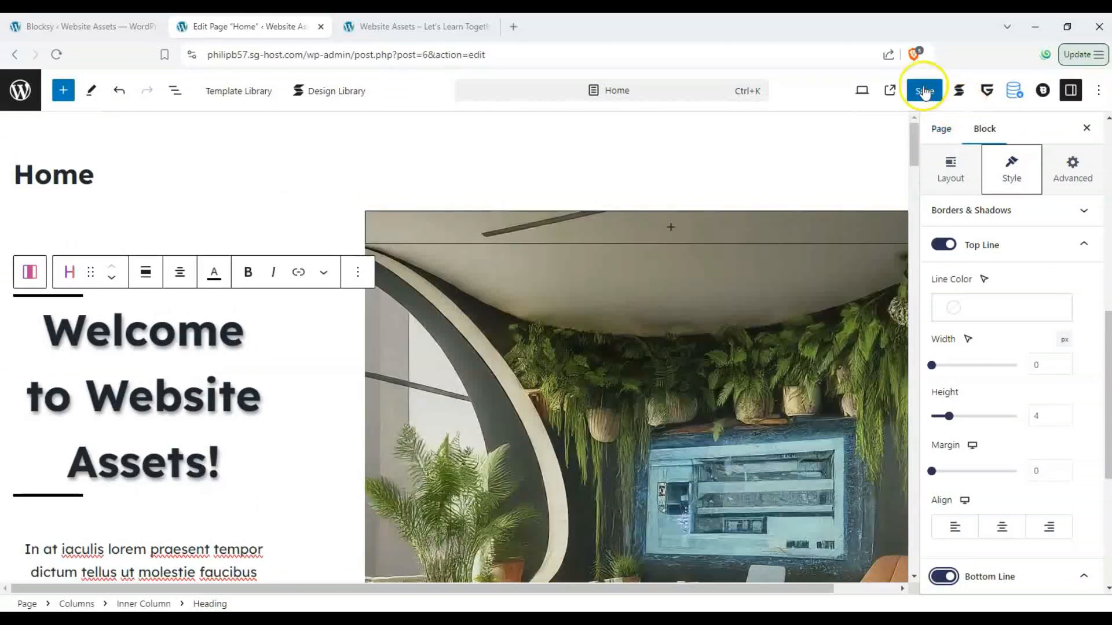
- Save the Home page and reload the live site to view the changes
{"action": "left_click", "coordinate": [924, 91]}
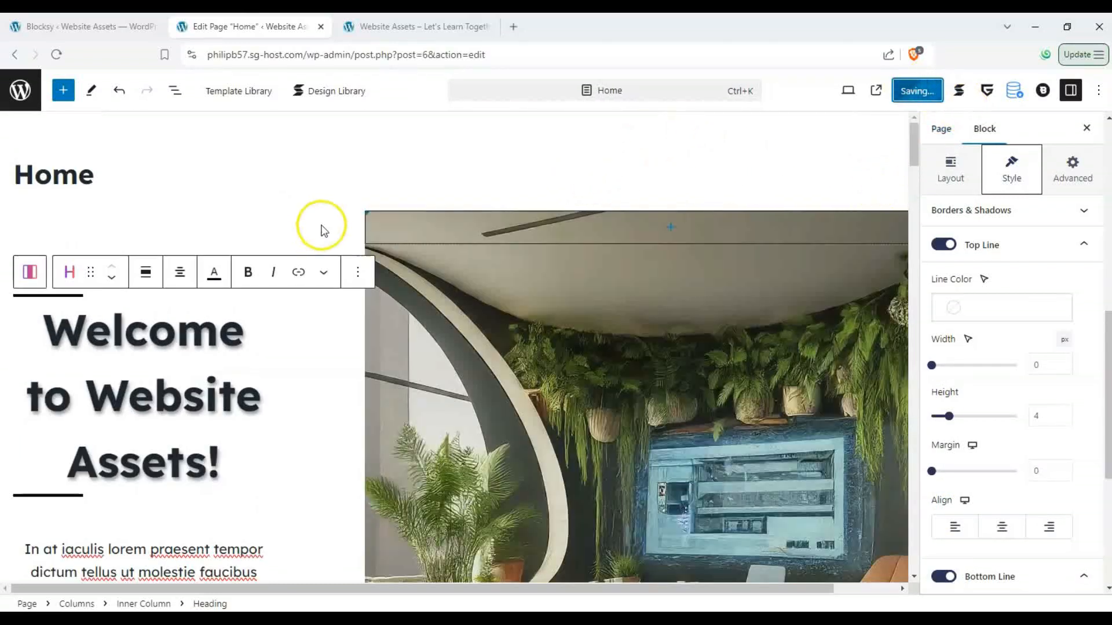
{"action": "scroll", "coordinate": [282, 270], "scroll_direction": "down", "scroll_amount": 1}
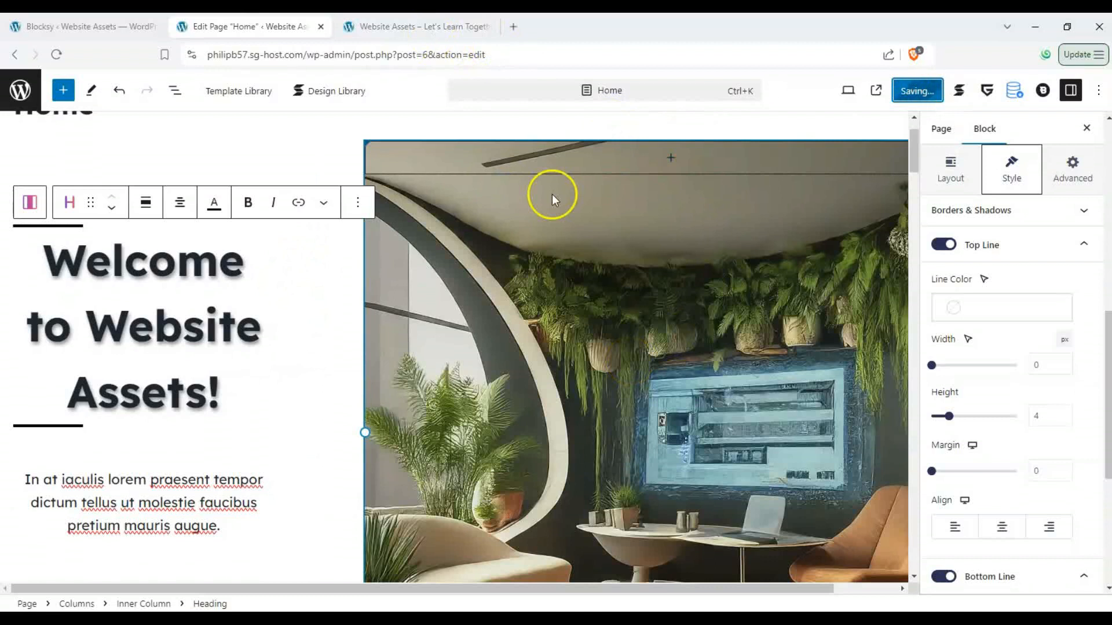
{"action": "key", "text": "ctrl+Tab"}
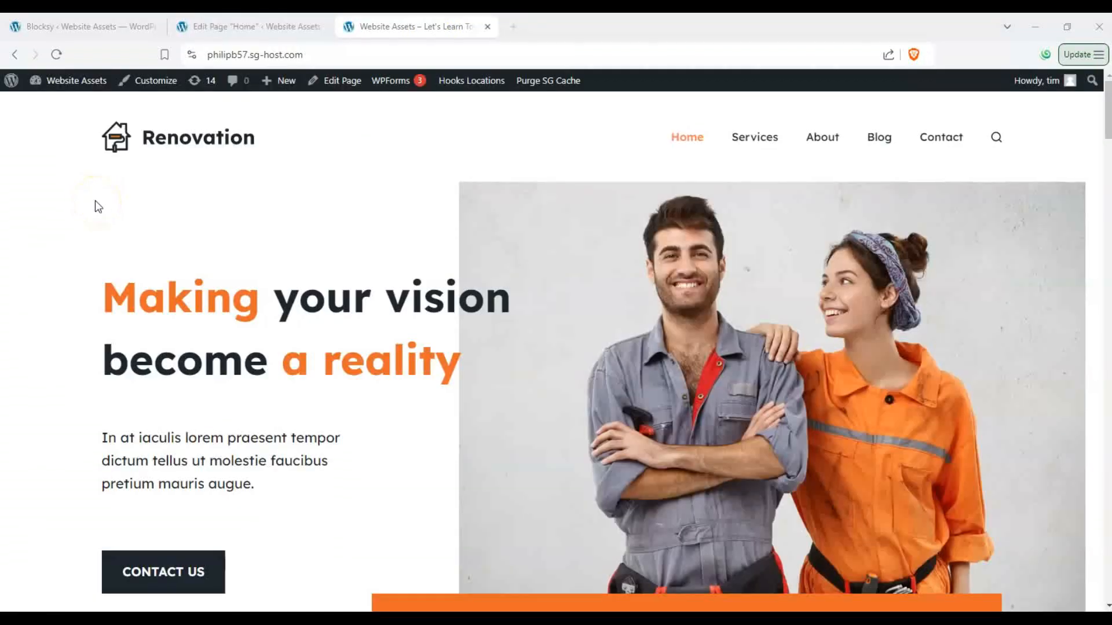
{"action": "left_click", "coordinate": [54, 58]}
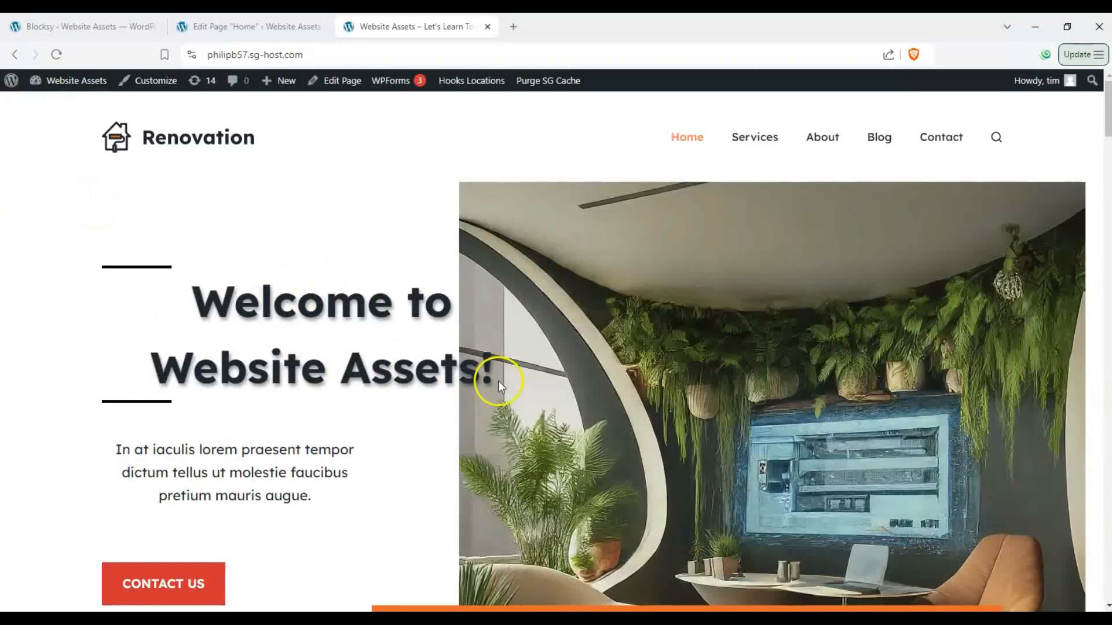
- Align the "Welcome to Website Assets!" hero heading to the left in the Home page editor
{"action": "left_click", "coordinate": [287, 26]}
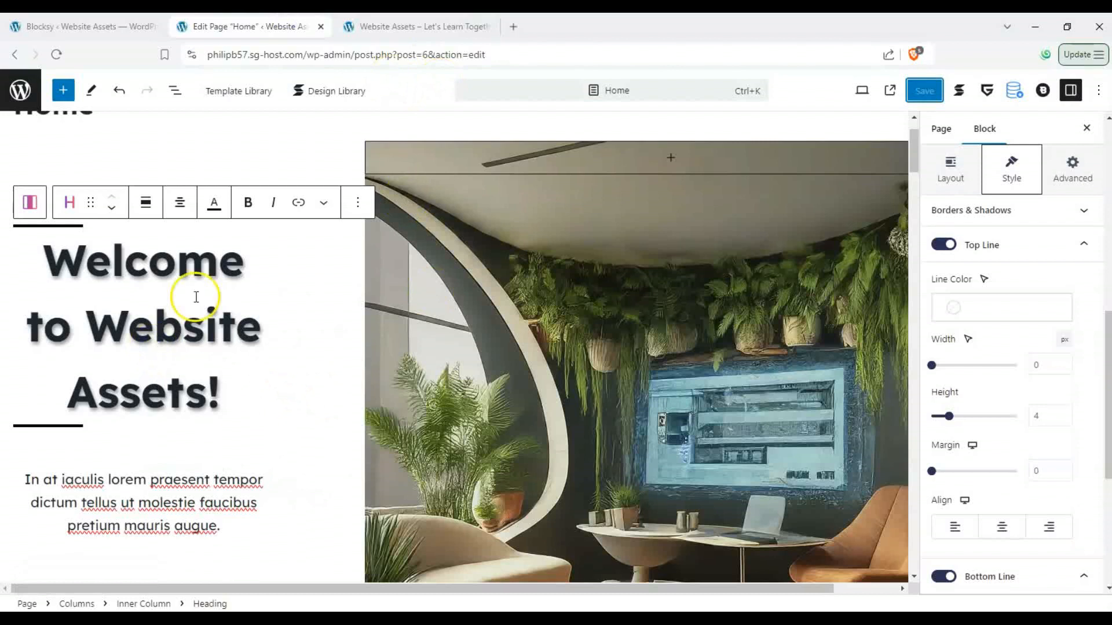
{"action": "scroll", "coordinate": [183, 218], "scroll_direction": "down", "scroll_amount": 1}
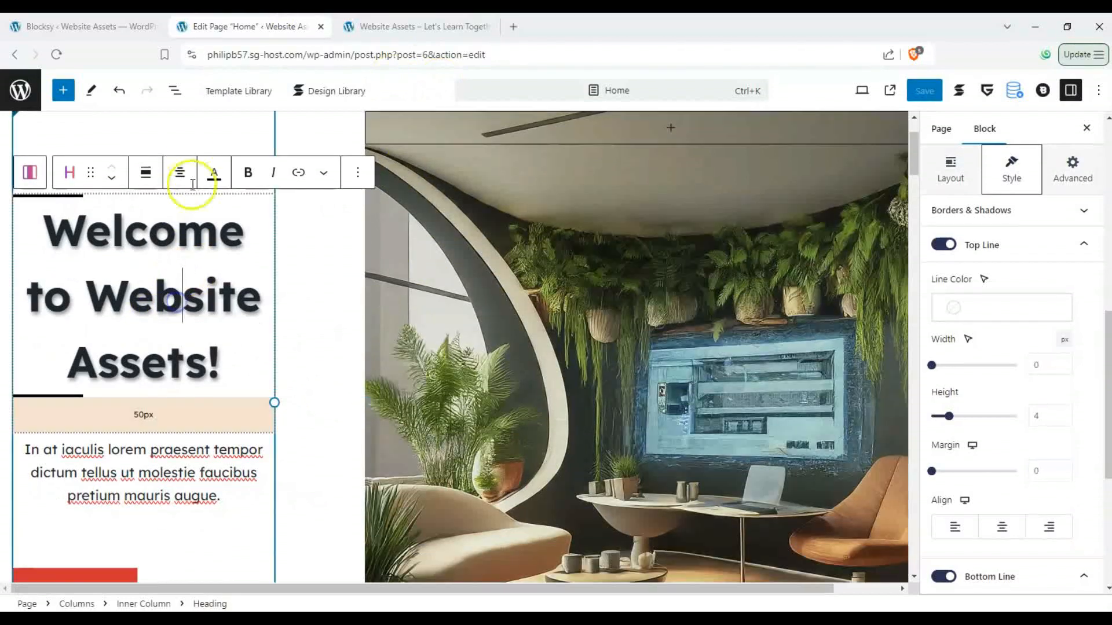
{"action": "left_click", "coordinate": [180, 172]}
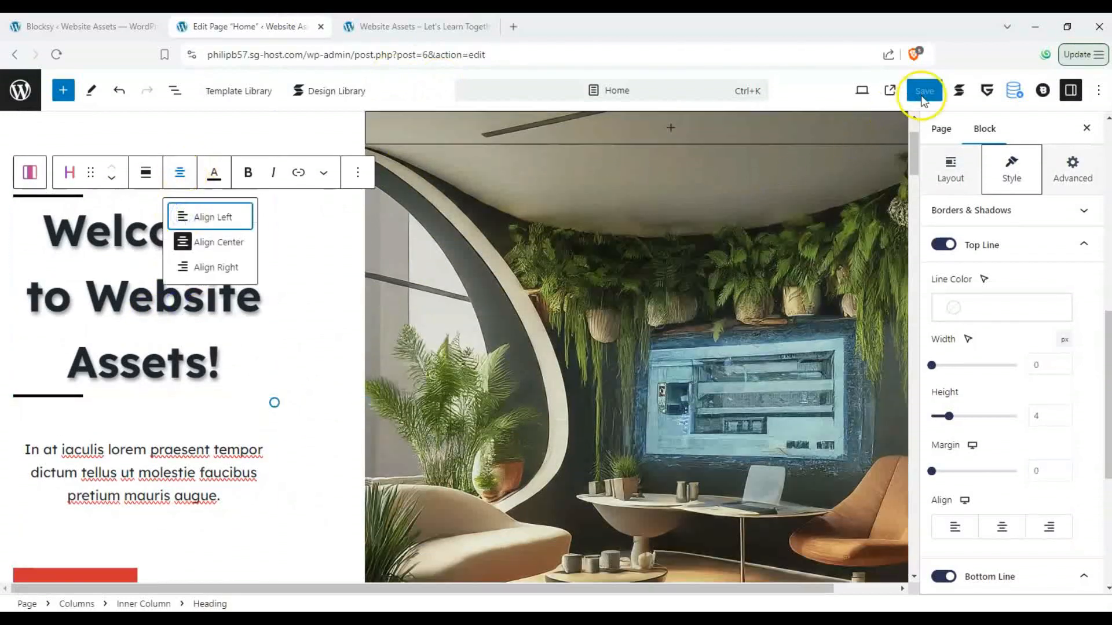
{"action": "left_click", "coordinate": [415, 28]}
{"action": "left_click", "coordinate": [237, 26]}
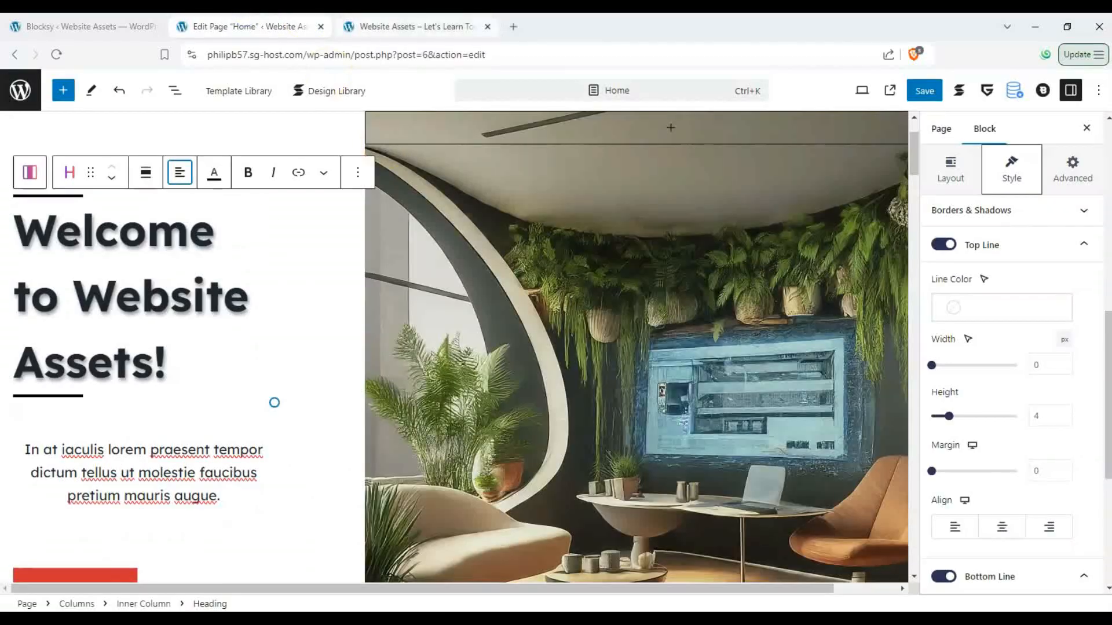
- Save the Home page with the realigned heading and reload the live site
{"action": "key", "text": "ctrl+Tab"}
{"action": "scroll", "coordinate": [316, 365], "scroll_direction": "down", "scroll_amount": 15}
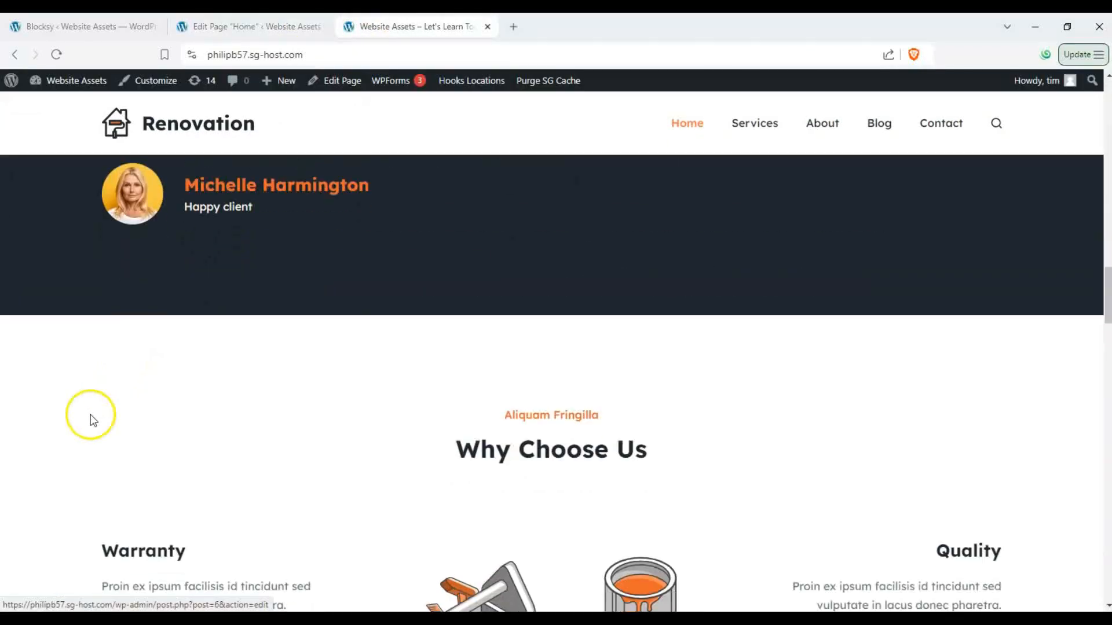
{"action": "scroll", "coordinate": [92, 421], "scroll_direction": "up", "scroll_amount": 15}
{"action": "left_click", "coordinate": [243, 27]}
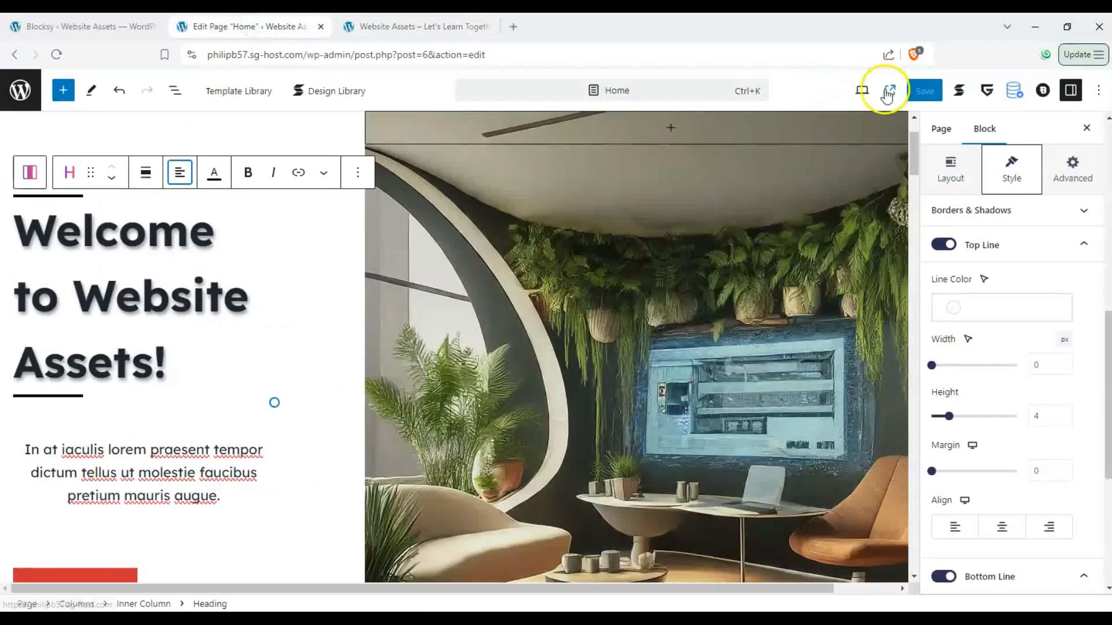
{"action": "left_click", "coordinate": [925, 91]}
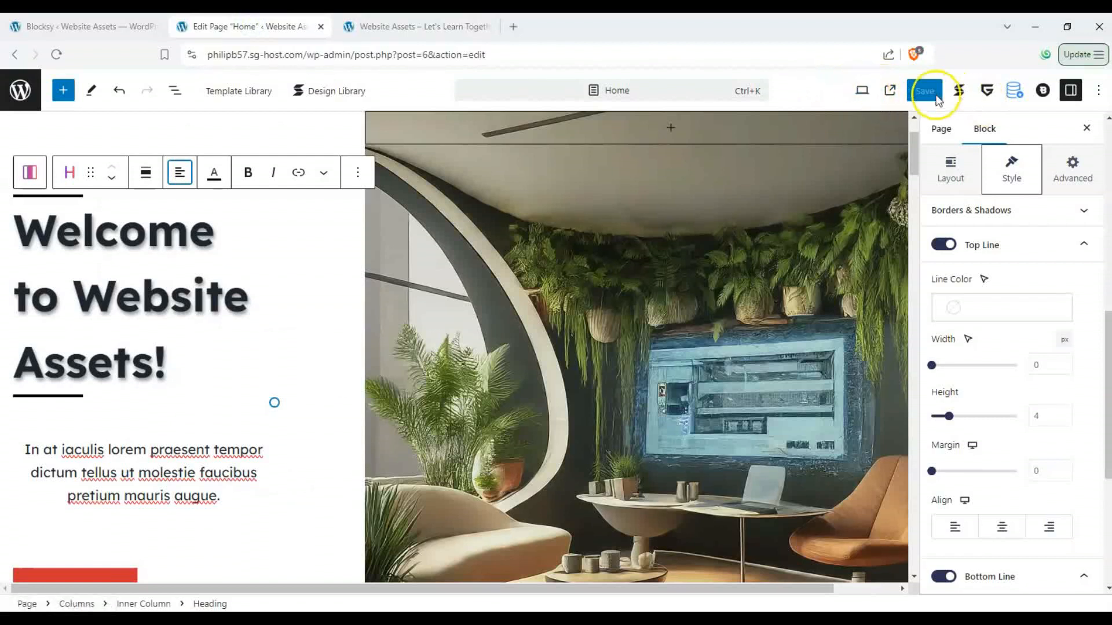
{"action": "left_click", "coordinate": [373, 26]}
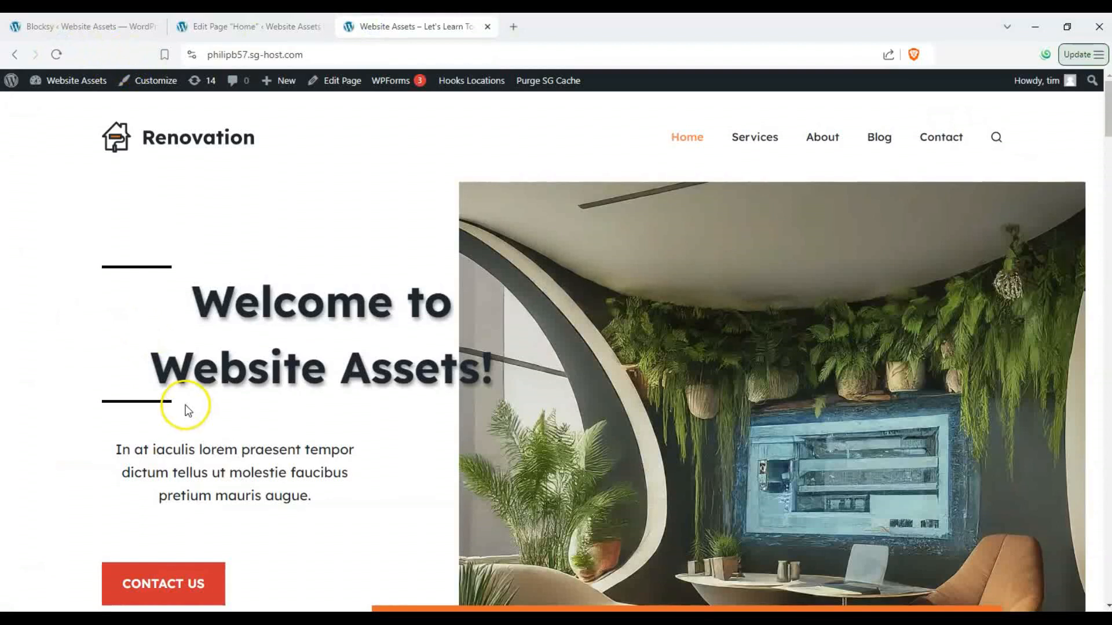
{"action": "left_click", "coordinate": [248, 26]}
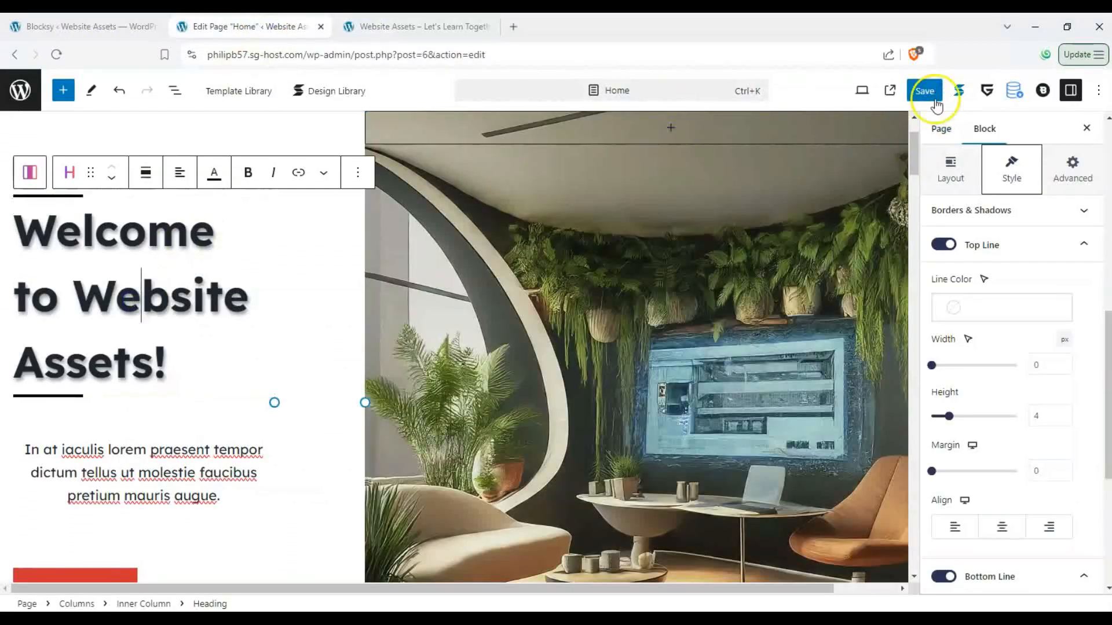
{"action": "left_click", "coordinate": [927, 92]}
{"action": "left_click", "coordinate": [59, 55]}
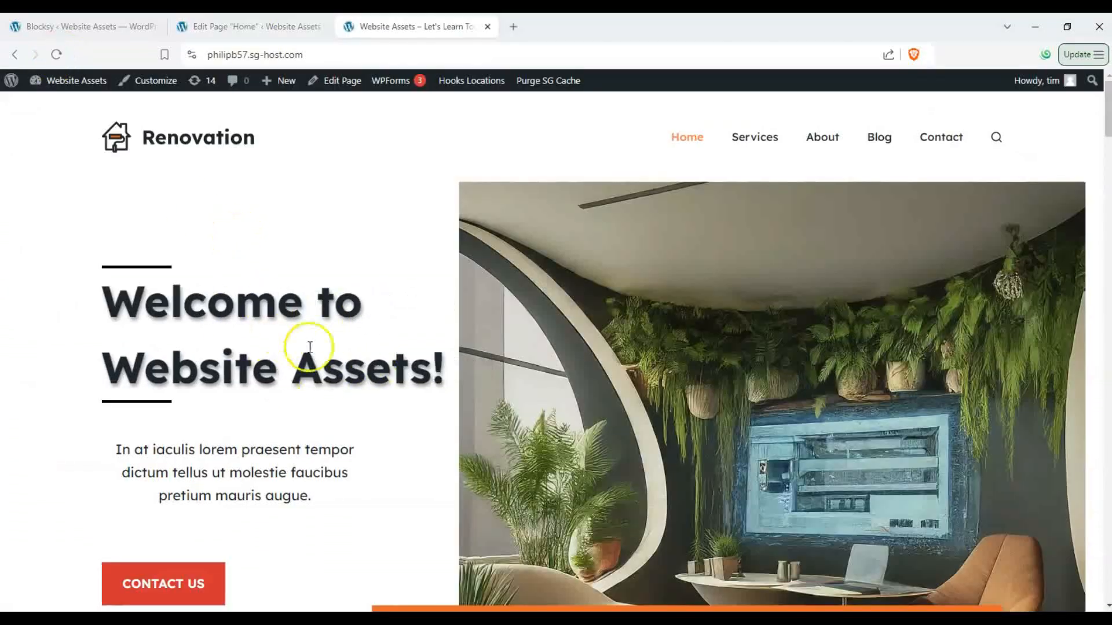
- Look over the live Home page's hero and sections, plus the layout of the Services page
{"action": "scroll", "coordinate": [236, 316], "scroll_direction": "down", "scroll_amount": 2}
{"action": "scroll", "coordinate": [242, 309], "scroll_direction": "up", "scroll_amount": 2}
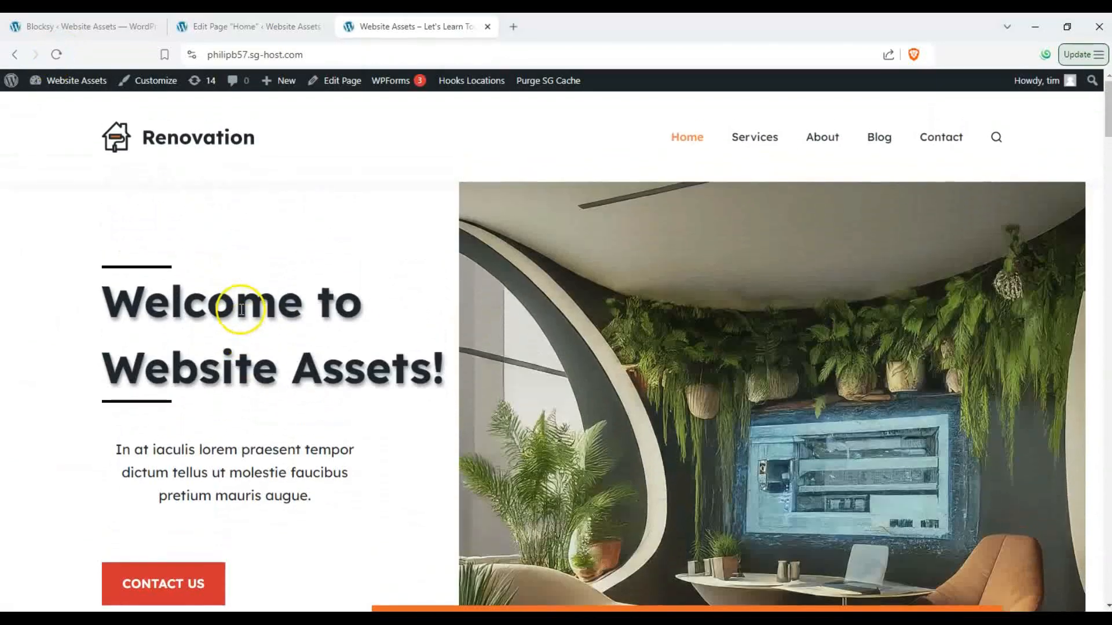
{"action": "scroll", "coordinate": [239, 307], "scroll_direction": "down", "scroll_amount": 1}
{"action": "scroll", "coordinate": [242, 313], "scroll_direction": "down", "scroll_amount": 7}
{"action": "scroll", "coordinate": [241, 299], "scroll_direction": "up", "scroll_amount": 7}
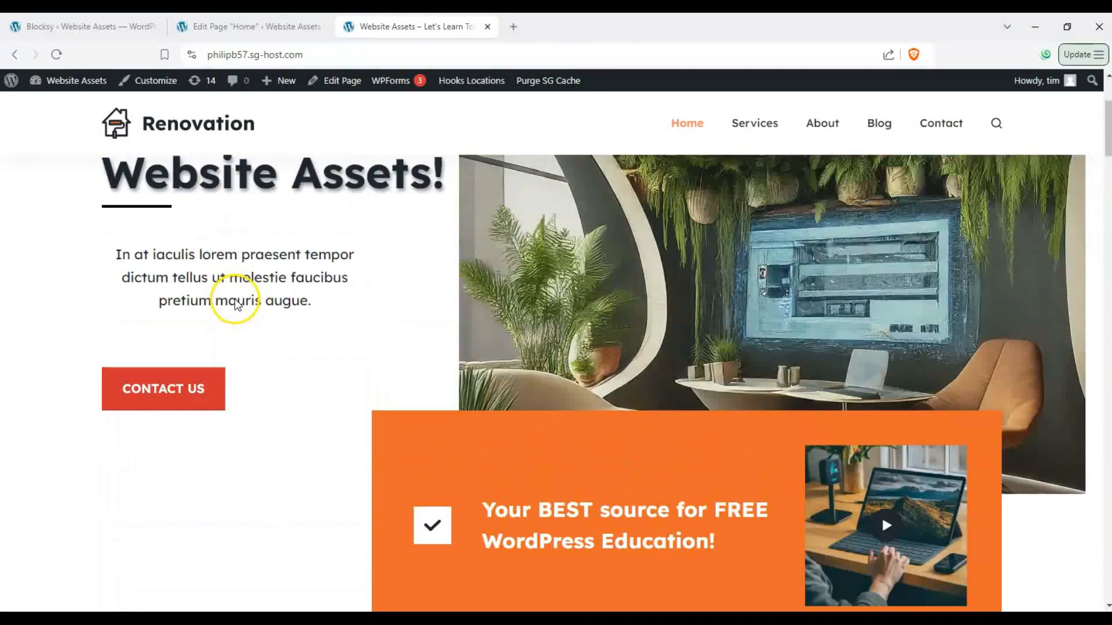
{"action": "left_click", "coordinate": [747, 139]}
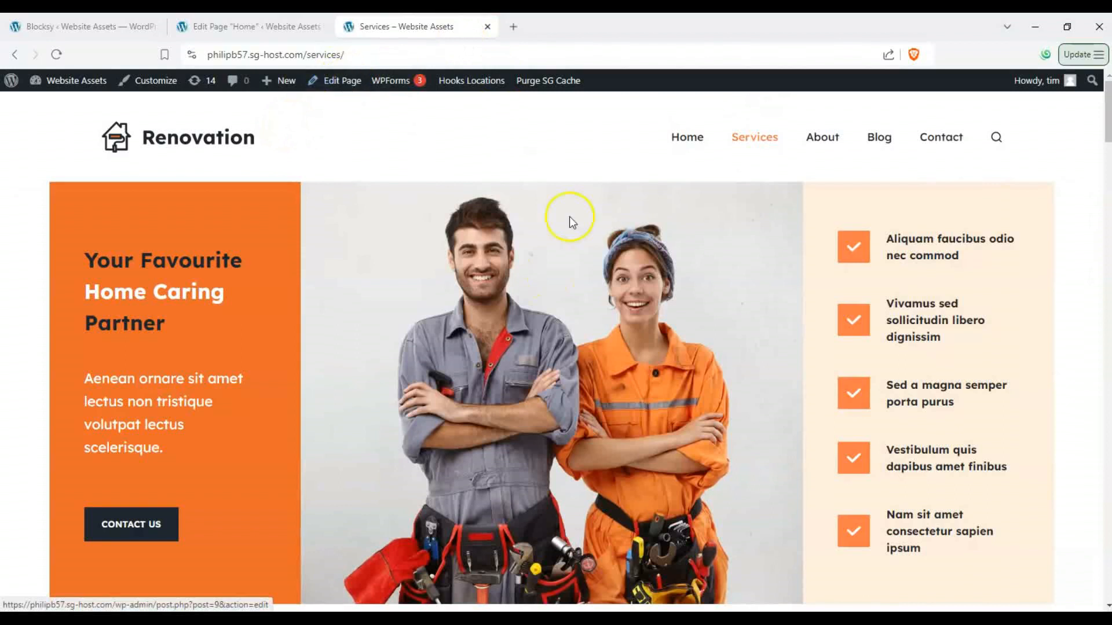
{"action": "scroll", "coordinate": [372, 372], "scroll_direction": "down", "scroll_amount": 10}
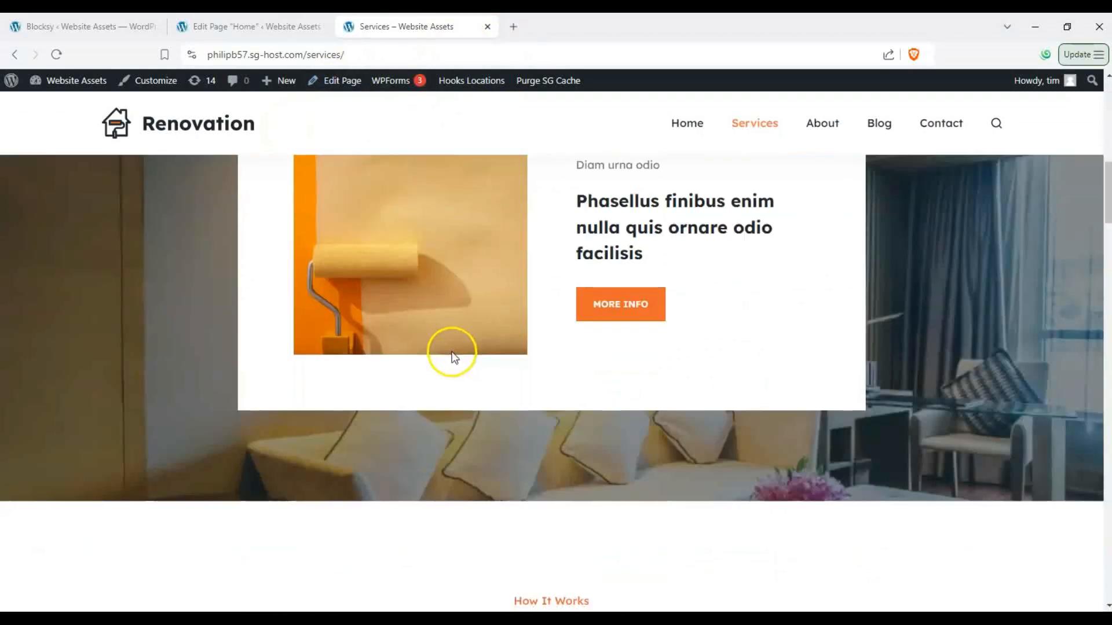
{"action": "scroll", "coordinate": [694, 188], "scroll_direction": "up", "scroll_amount": 4}
{"action": "left_click", "coordinate": [695, 125]}
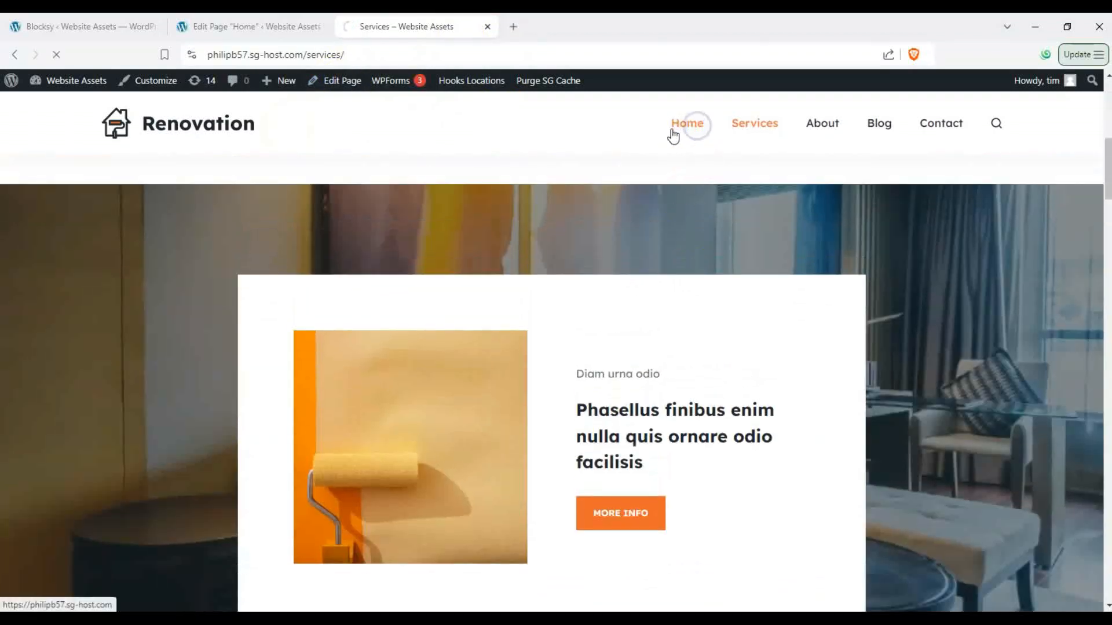
{"action": "scroll", "coordinate": [320, 304], "scroll_direction": "down", "scroll_amount": 7}
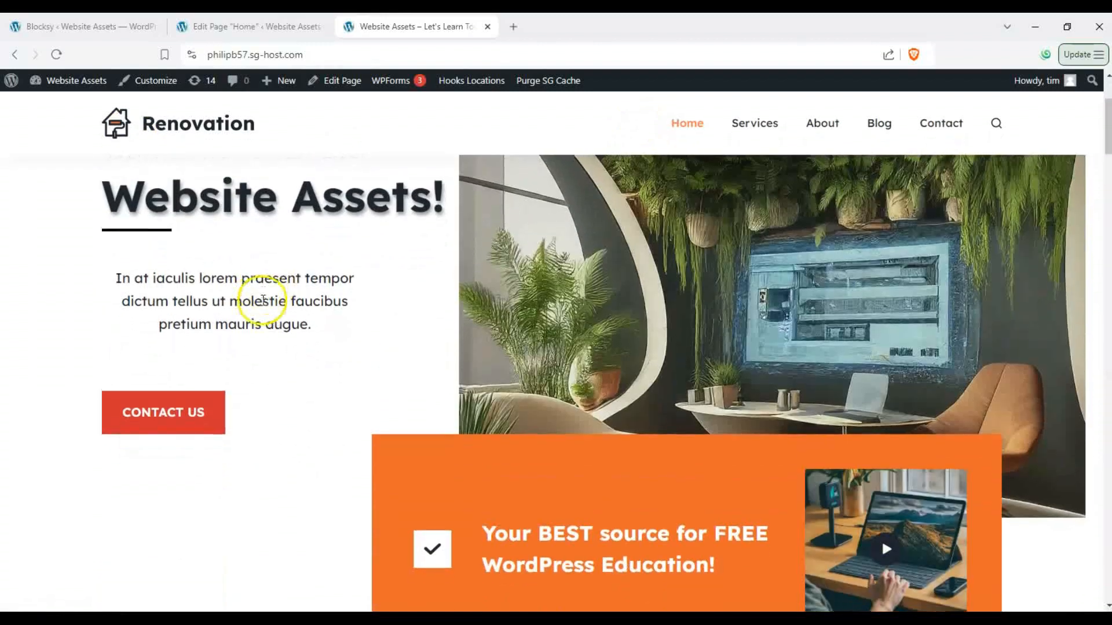
{"action": "scroll", "coordinate": [876, 267], "scroll_direction": "up", "scroll_amount": 4}
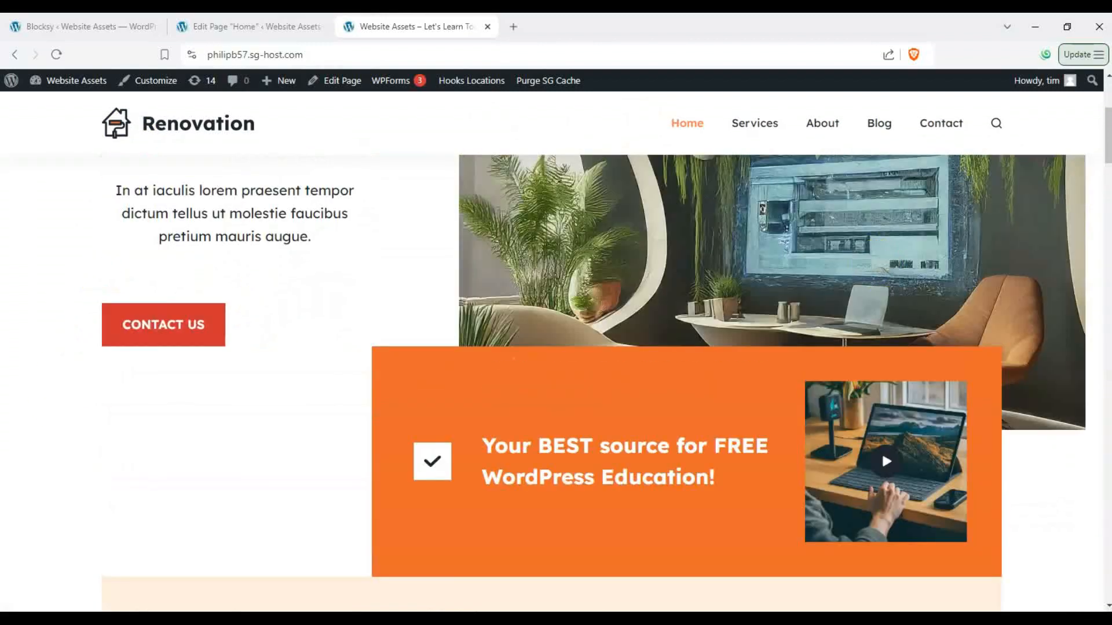
{"action": "left_click_drag", "start_coordinate": [1107, 145], "coordinate": [1093, 103]}
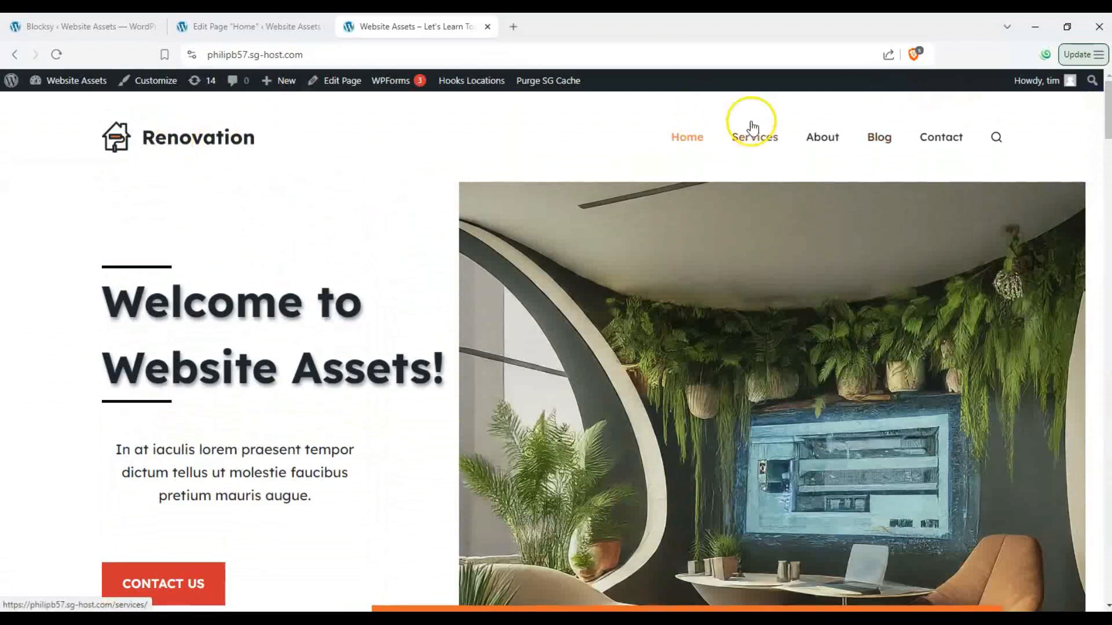
{"action": "left_click_drag", "start_coordinate": [1107, 110], "coordinate": [1108, 26]}
- Visit the live Blog page and open its page editor in a new tab, replacing the Home editor tab
{"action": "left_click", "coordinate": [895, 142]}
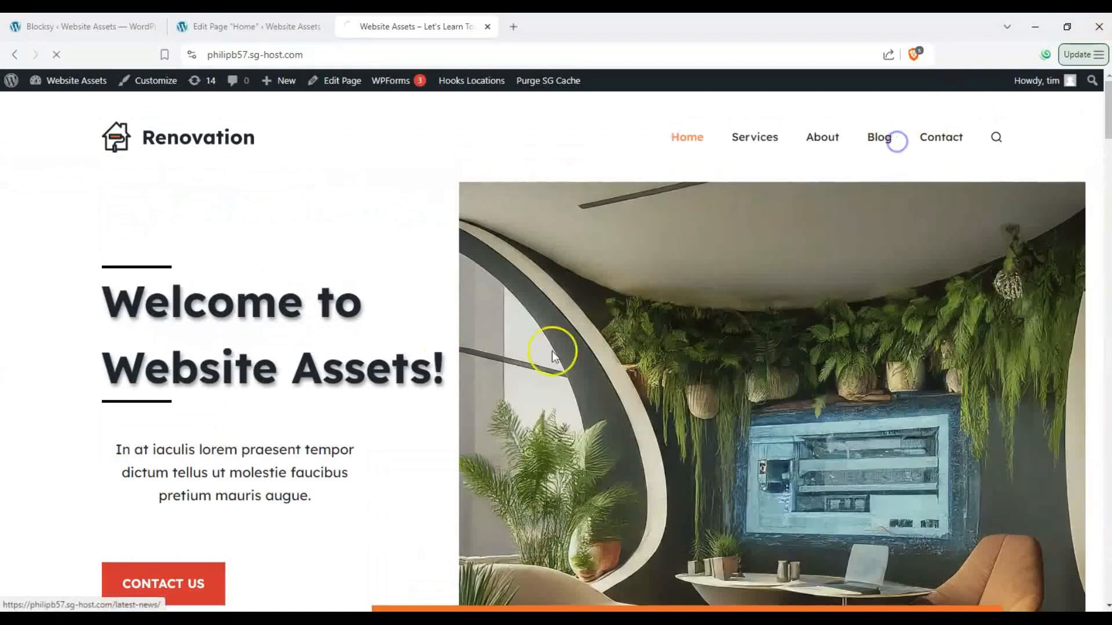
{"action": "scroll", "coordinate": [29, 293], "scroll_direction": "down", "scroll_amount": 10}
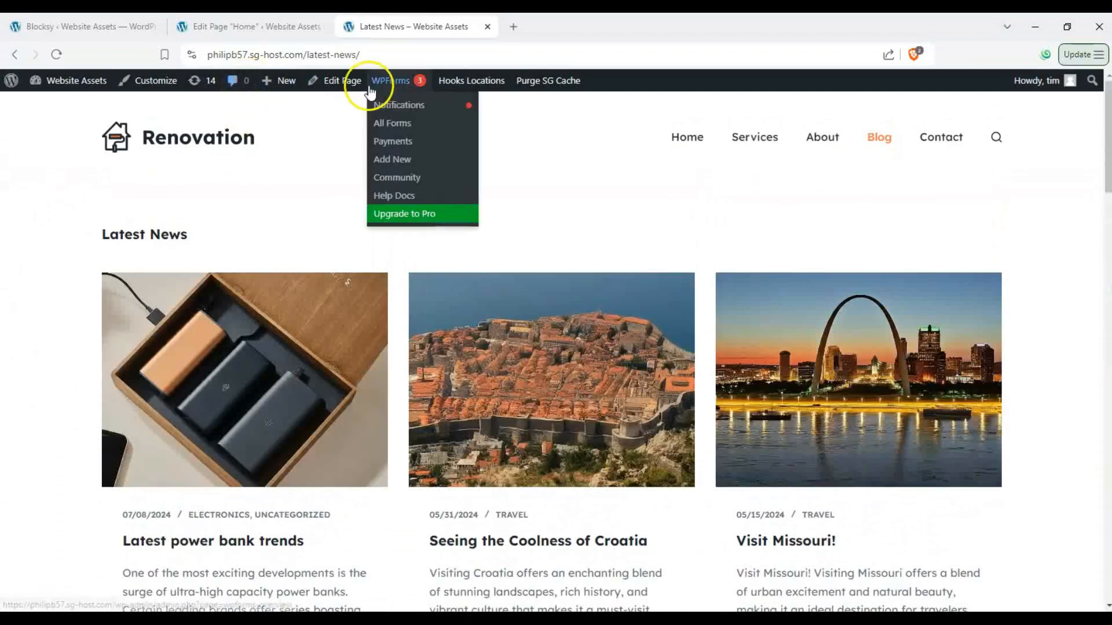
{"action": "right_click", "coordinate": [351, 91]}
{"action": "left_click", "coordinate": [385, 98]}
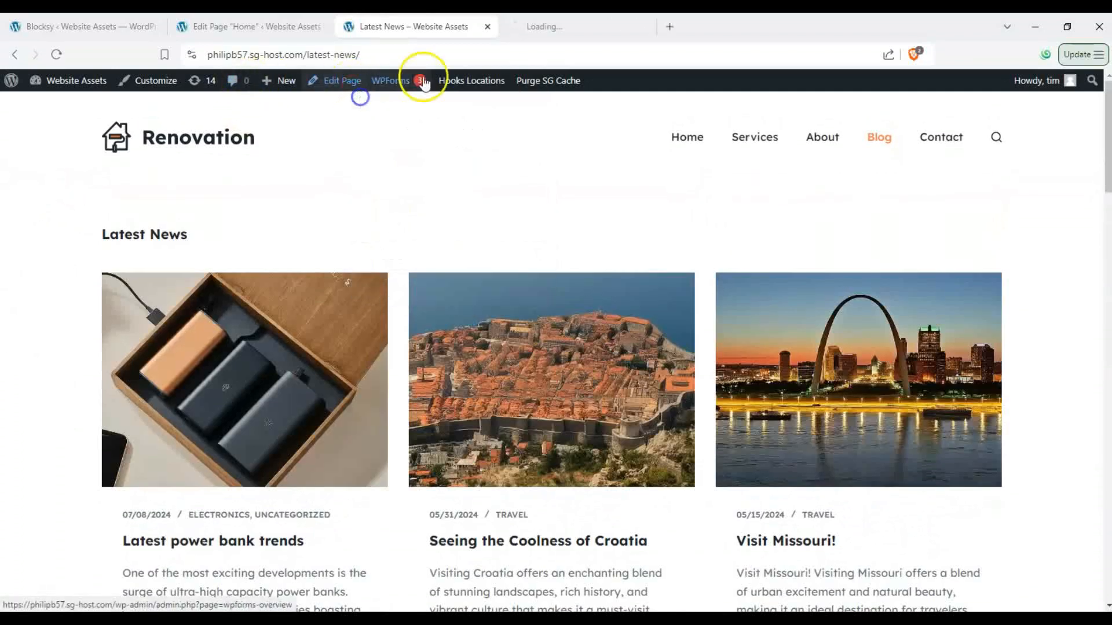
{"action": "left_click_drag", "start_coordinate": [529, 28], "coordinate": [340, 29]}
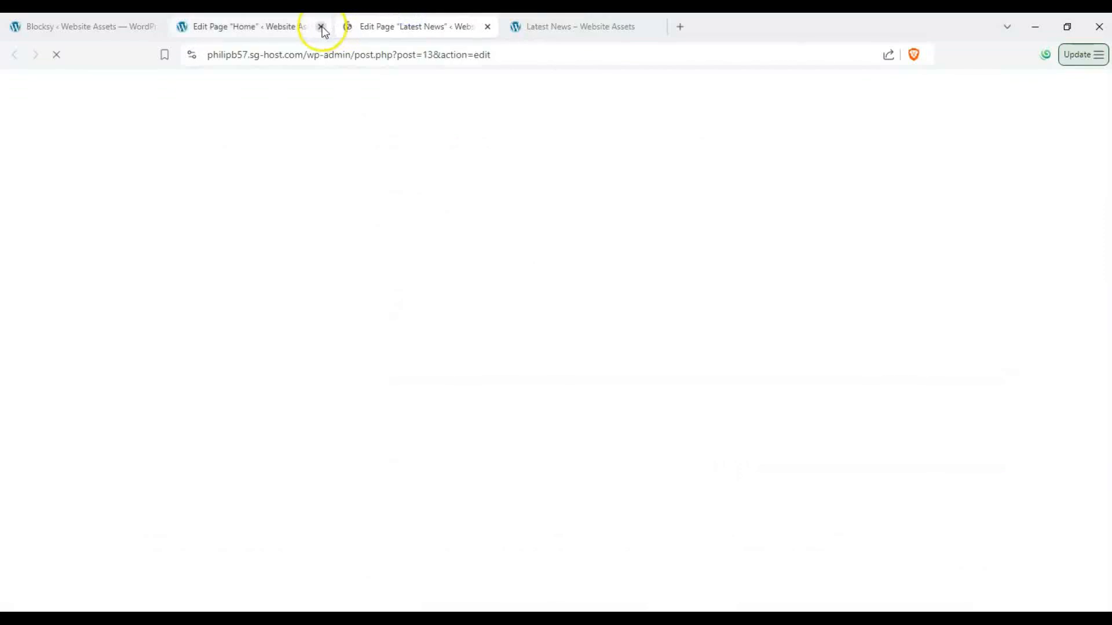
{"action": "left_click", "coordinate": [321, 26]}
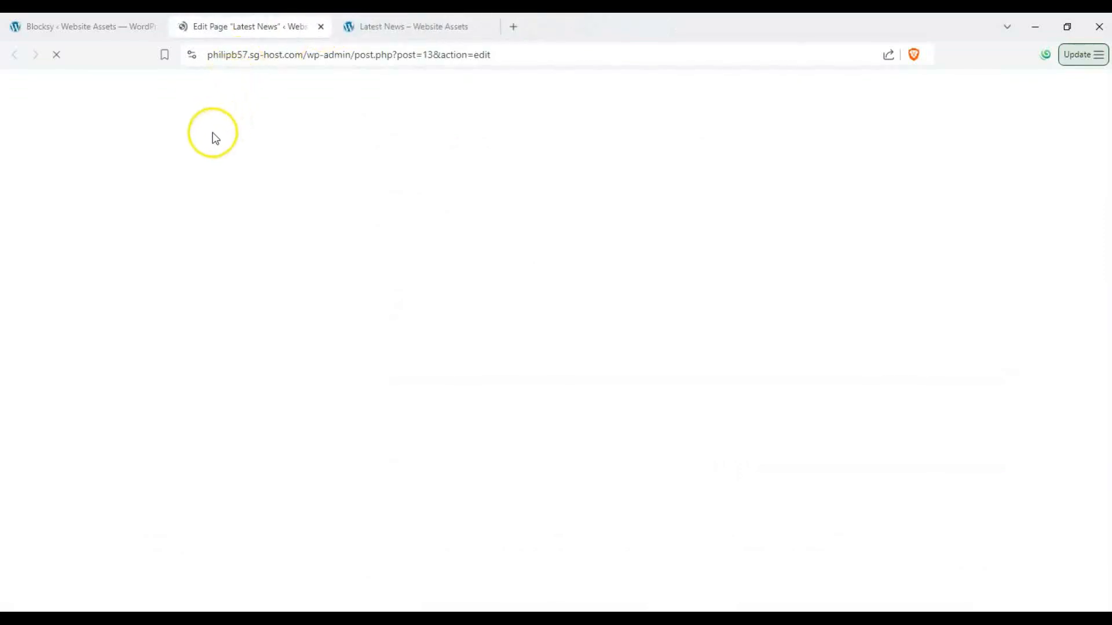
{"action": "left_click", "coordinate": [366, 27]}
{"action": "left_click", "coordinate": [261, 28]}
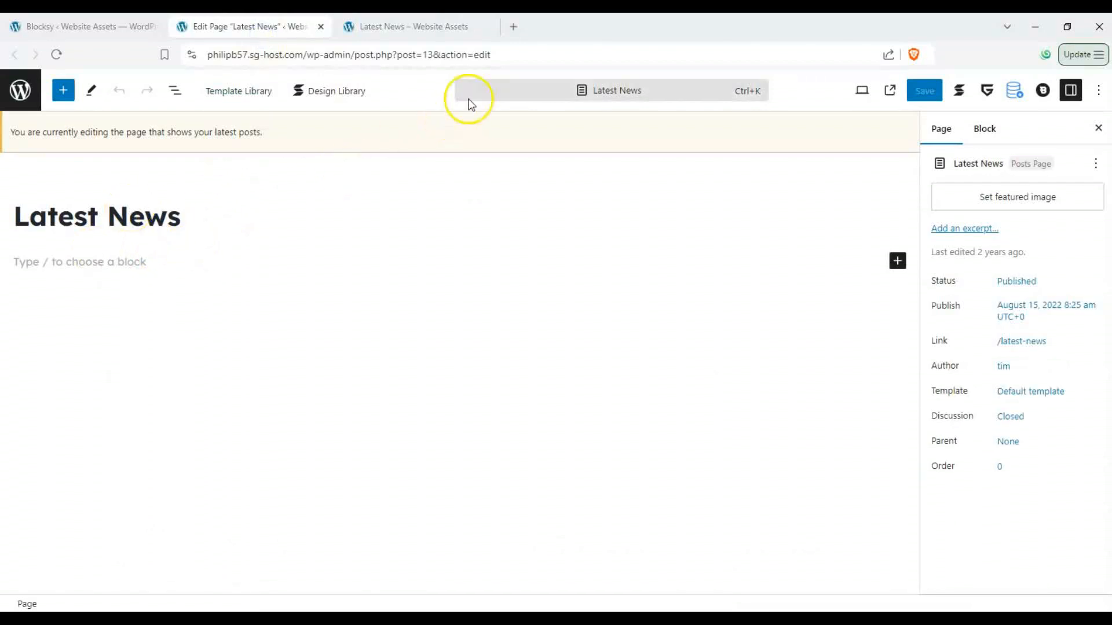
- Change the "Latest News" page title to "BLOG" and save the page
{"action": "left_click", "coordinate": [616, 92]}
{"action": "left_click", "coordinate": [359, 247]}
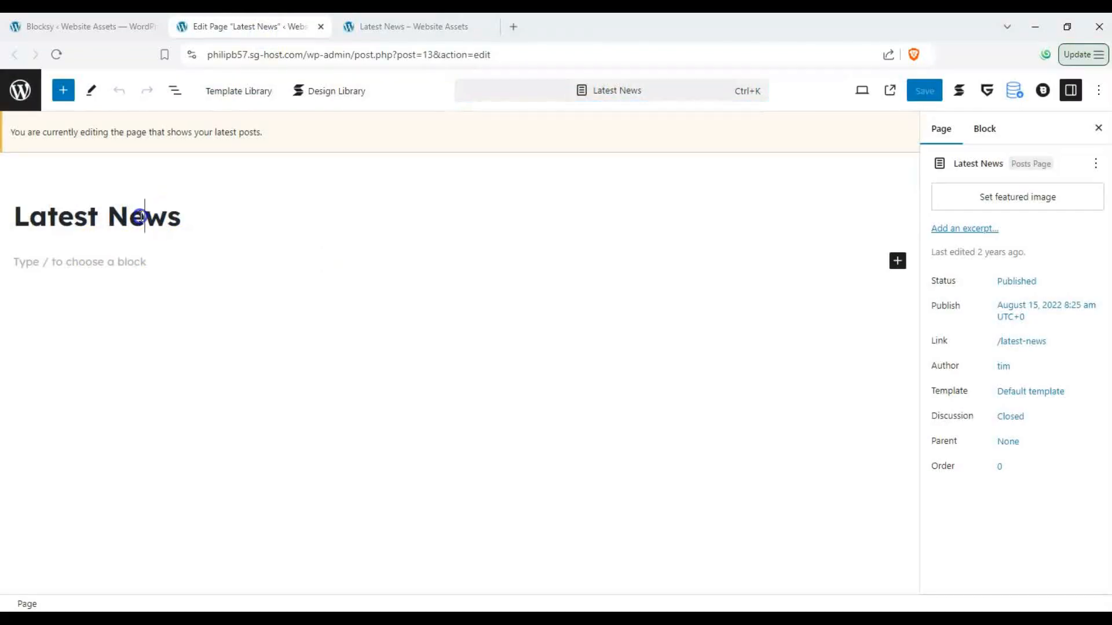
{"action": "triple_click", "coordinate": [142, 217]}
{"action": "left_click", "coordinate": [45, 204]}
{"action": "double_click", "coordinate": [116, 223]}
{"action": "triple_click", "coordinate": [116, 223]}
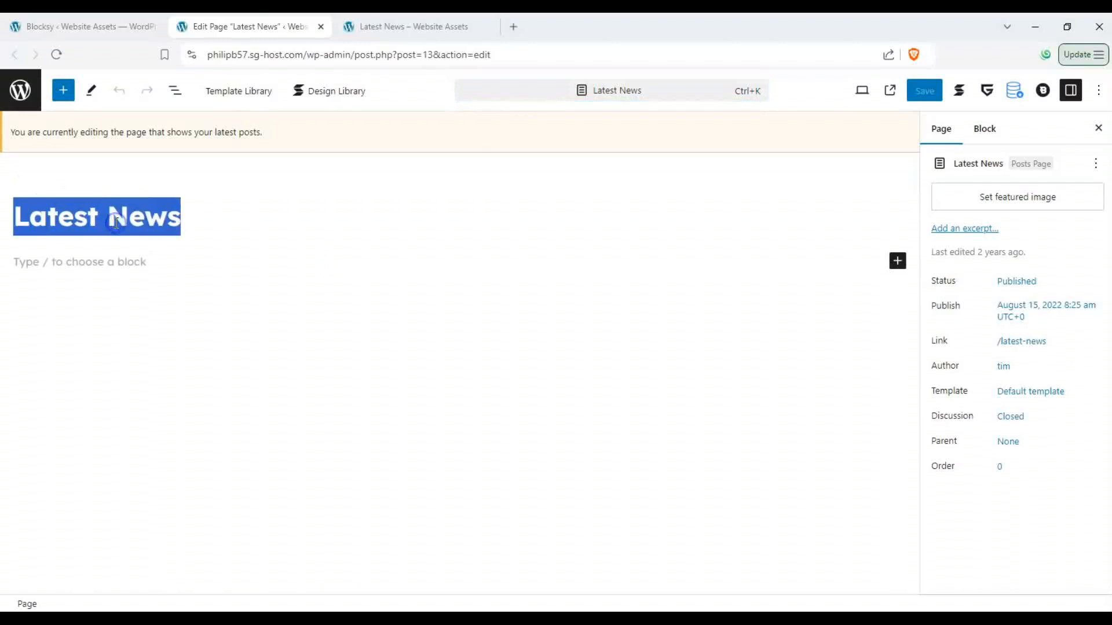
{"action": "type", "text": "BLOG"}
{"action": "left_click", "coordinate": [924, 91]}
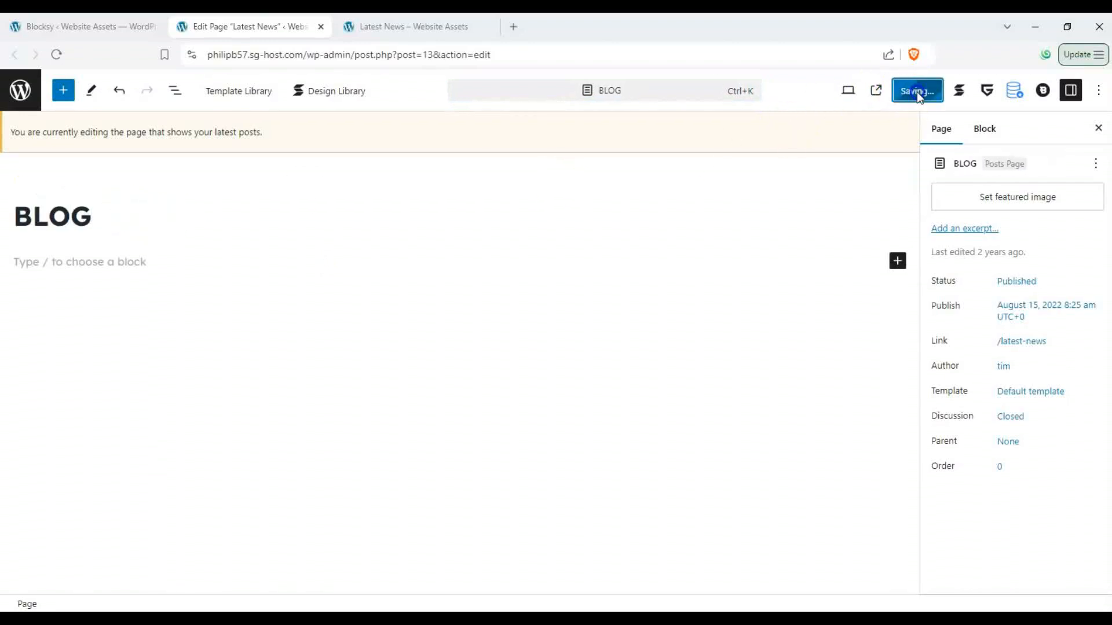
- Reload the live Blog page to check its new title
{"action": "left_click", "coordinate": [455, 29]}
{"action": "left_click", "coordinate": [237, 31]}
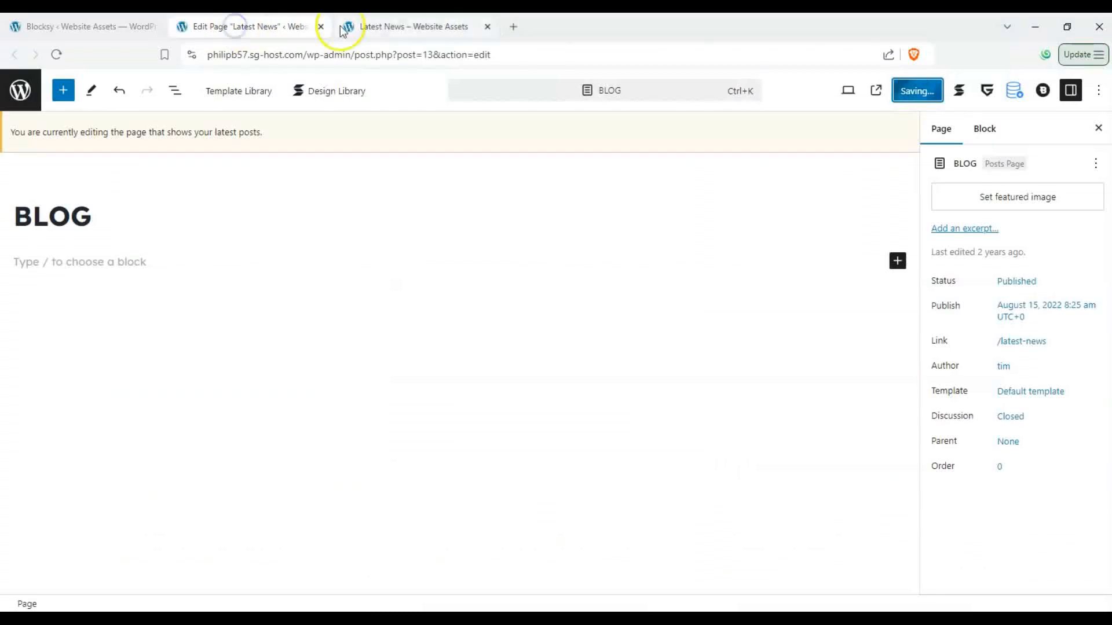
{"action": "left_click", "coordinate": [368, 30]}
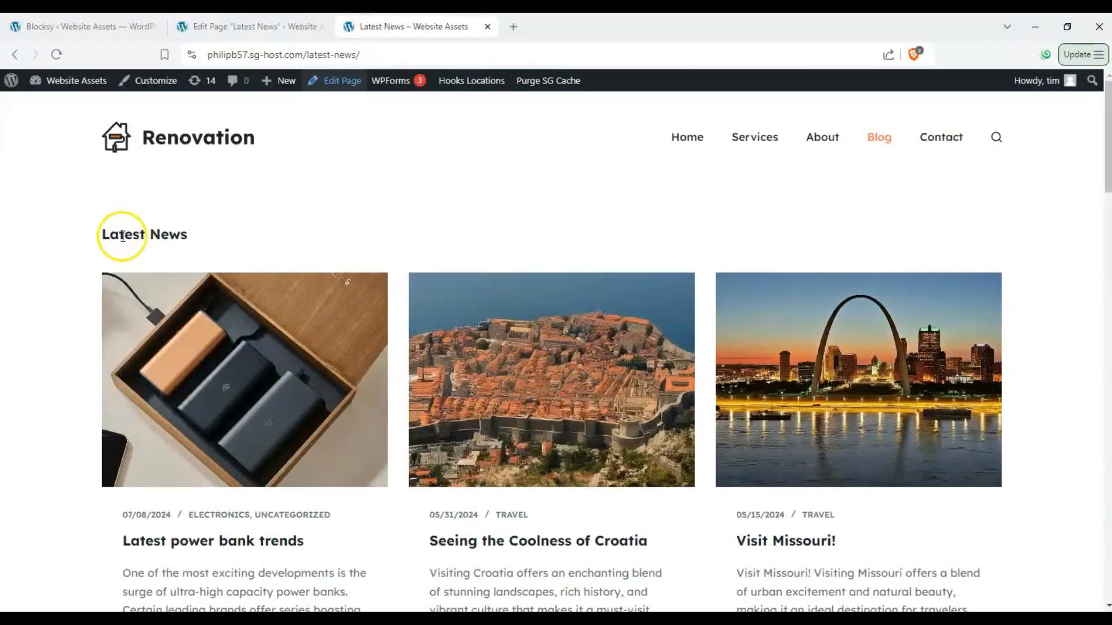
{"action": "left_click", "coordinate": [249, 27]}
{"action": "left_click", "coordinate": [389, 28]}
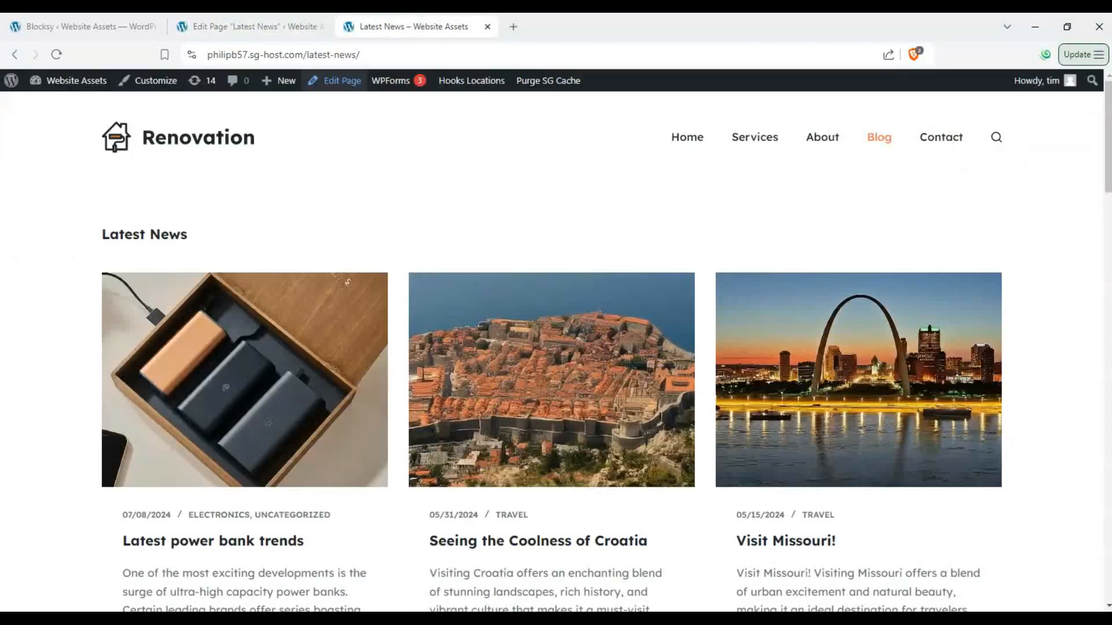
{"action": "left_click", "coordinate": [272, 27]}
{"action": "left_click", "coordinate": [408, 18]}
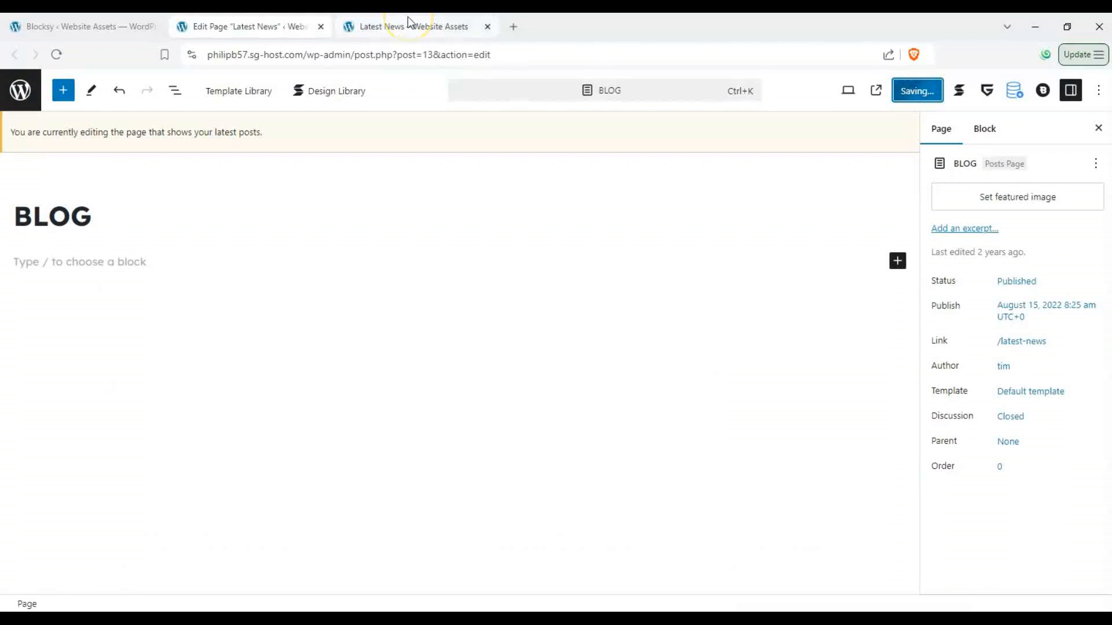
{"action": "left_click", "coordinate": [57, 55]}
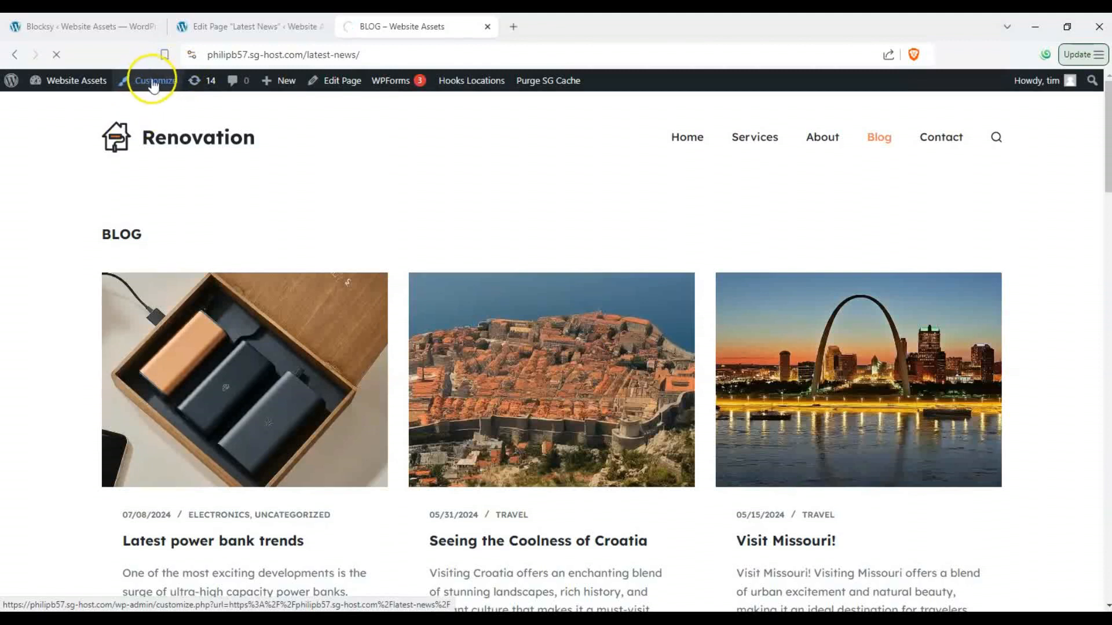
- Open the theme Customizer from the live Blog page and close the Blog page's editor tab
{"action": "left_click", "coordinate": [90, 25]}
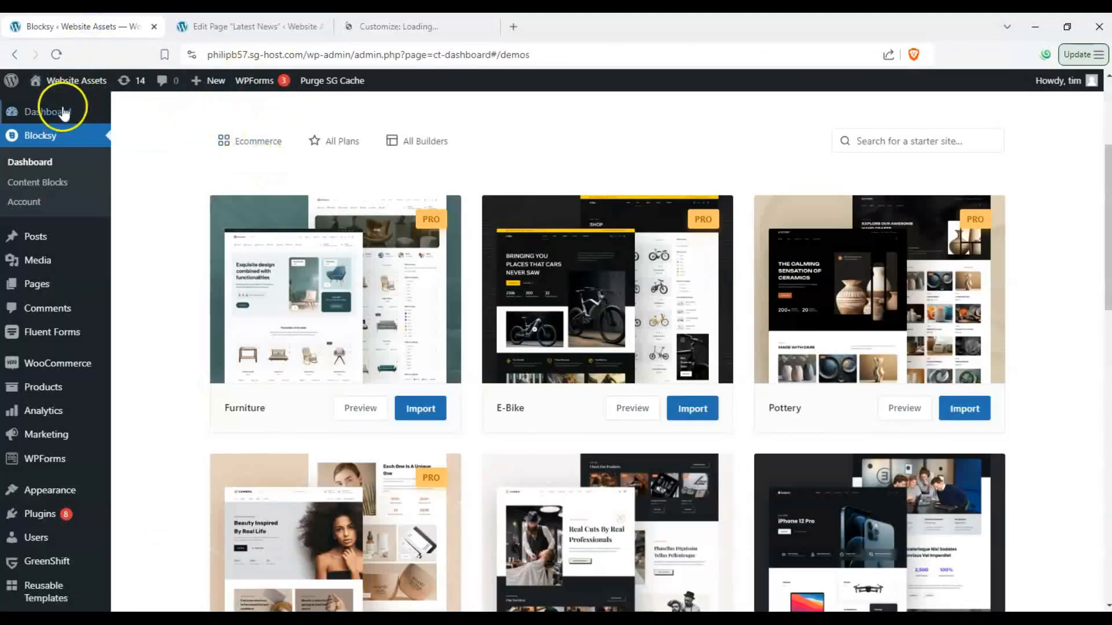
{"action": "scroll", "coordinate": [70, 203], "scroll_direction": "down", "scroll_amount": 4}
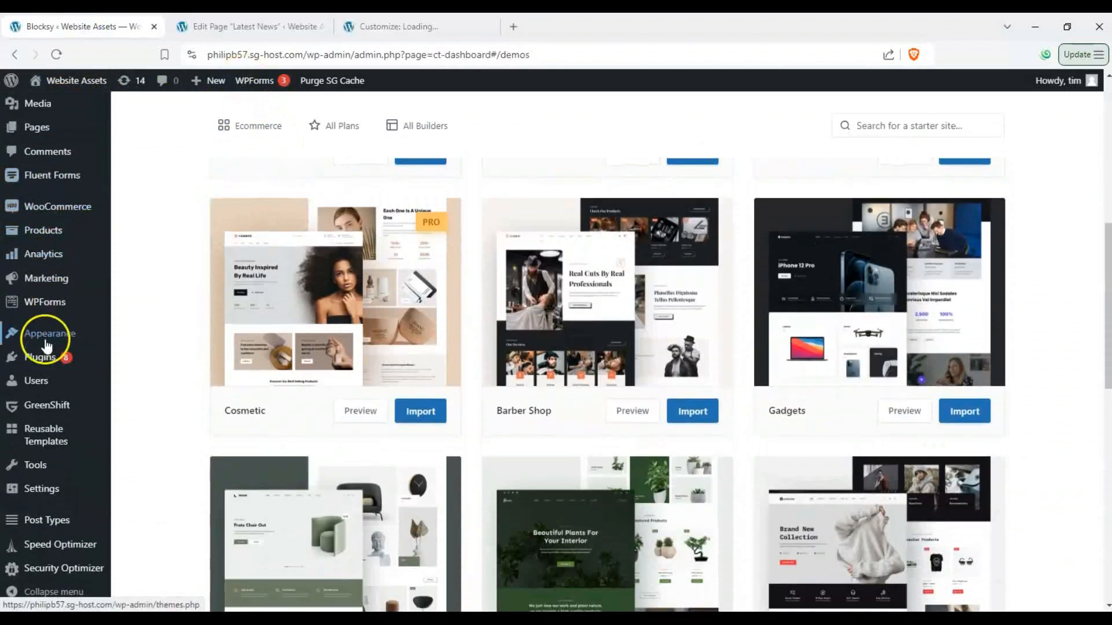
{"action": "left_click", "coordinate": [227, 25]}
{"action": "left_click", "coordinate": [320, 26]}
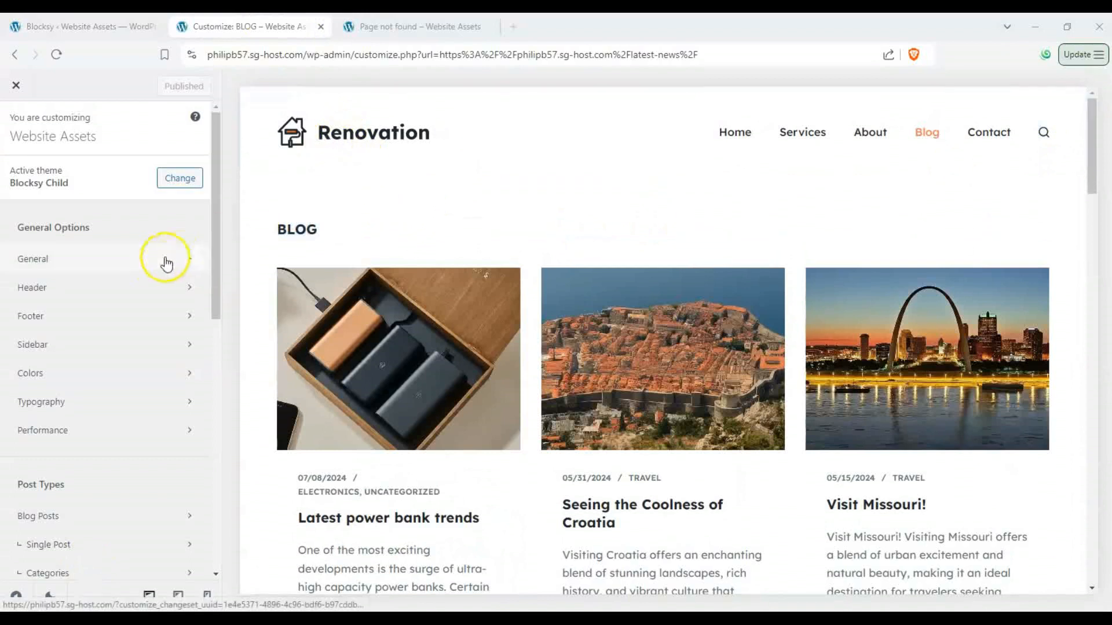
- Replace the header's Logo image with the round WordPress monitor icon from the media library and set its height to 87 px
{"action": "left_click", "coordinate": [31, 289]}
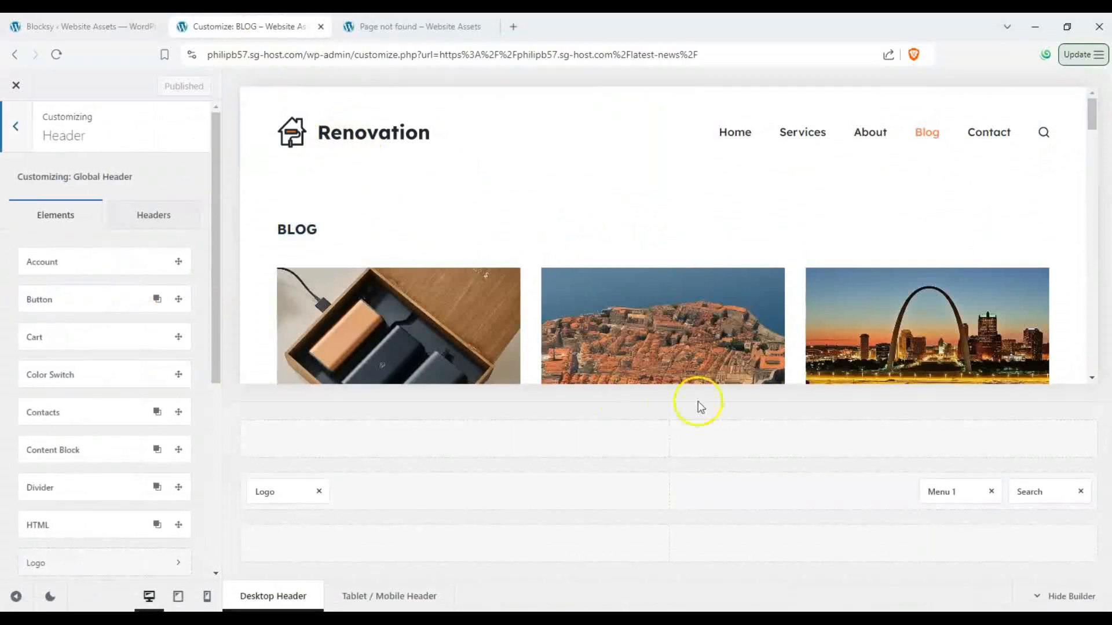
{"action": "scroll", "coordinate": [107, 316], "scroll_direction": "down", "scroll_amount": 5}
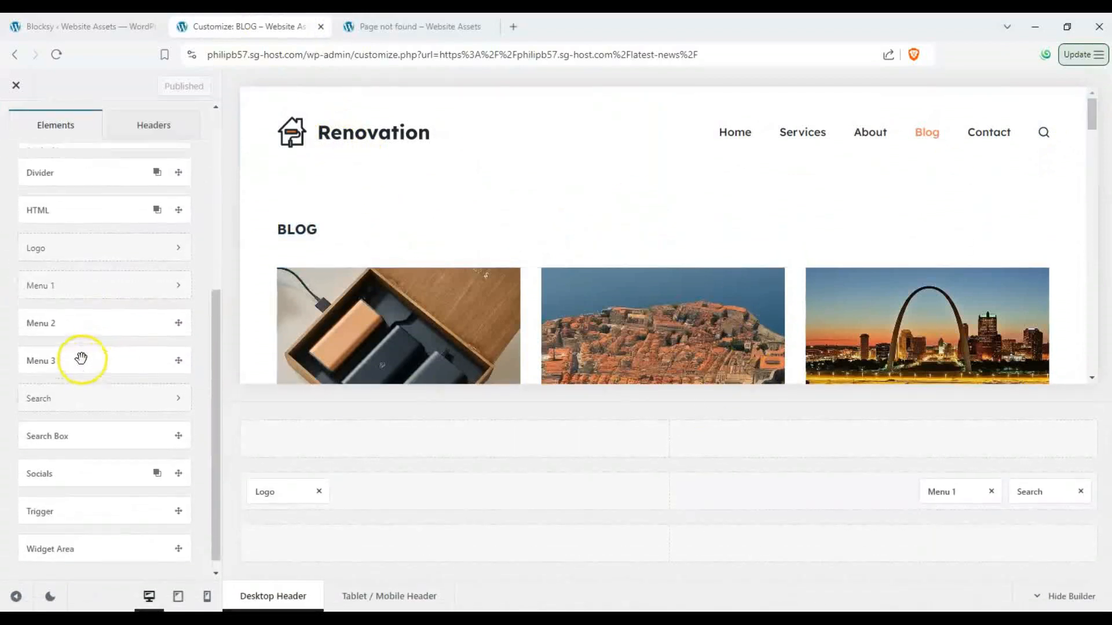
{"action": "scroll", "coordinate": [80, 359], "scroll_direction": "up", "scroll_amount": 5}
{"action": "scroll", "coordinate": [80, 359], "scroll_direction": "up", "scroll_amount": 1}
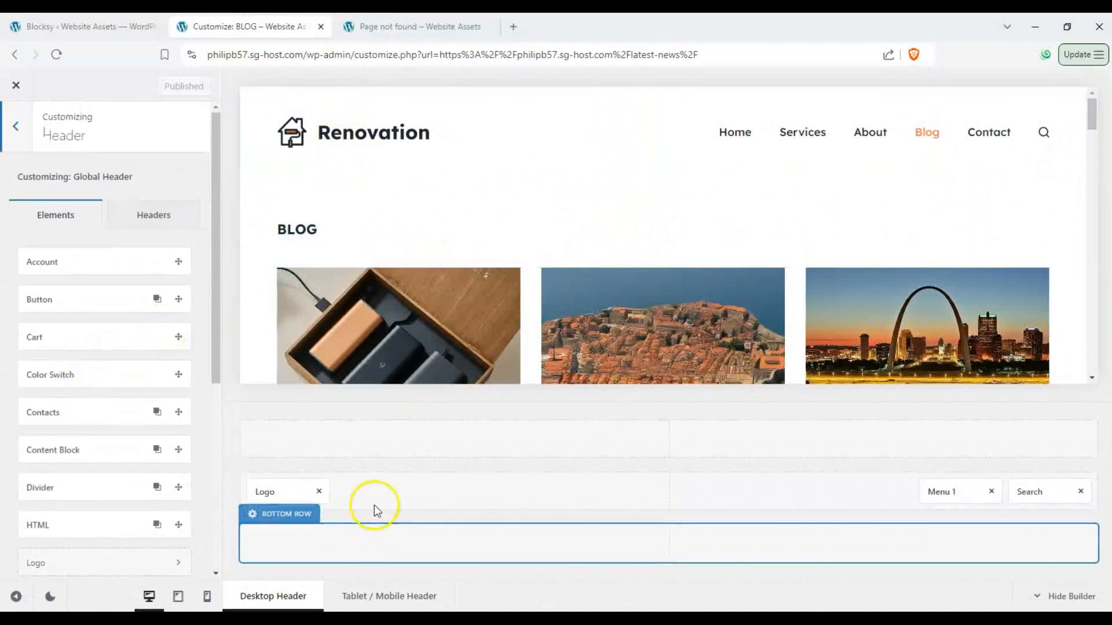
{"action": "left_click", "coordinate": [294, 491]}
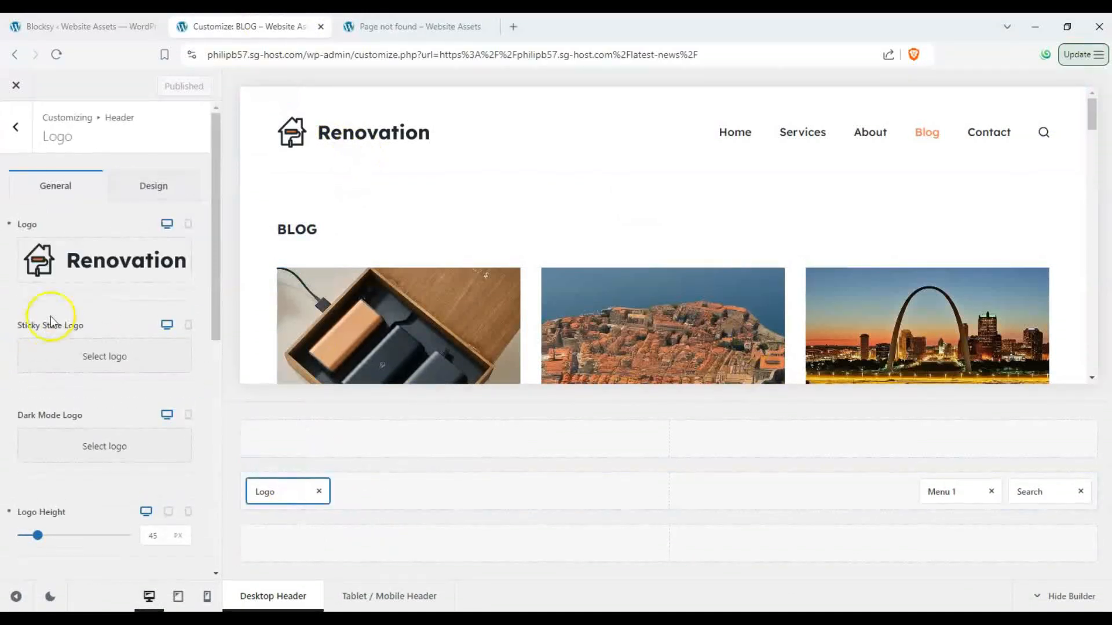
{"action": "left_click", "coordinate": [89, 274]}
{"action": "left_click", "coordinate": [89, 246]}
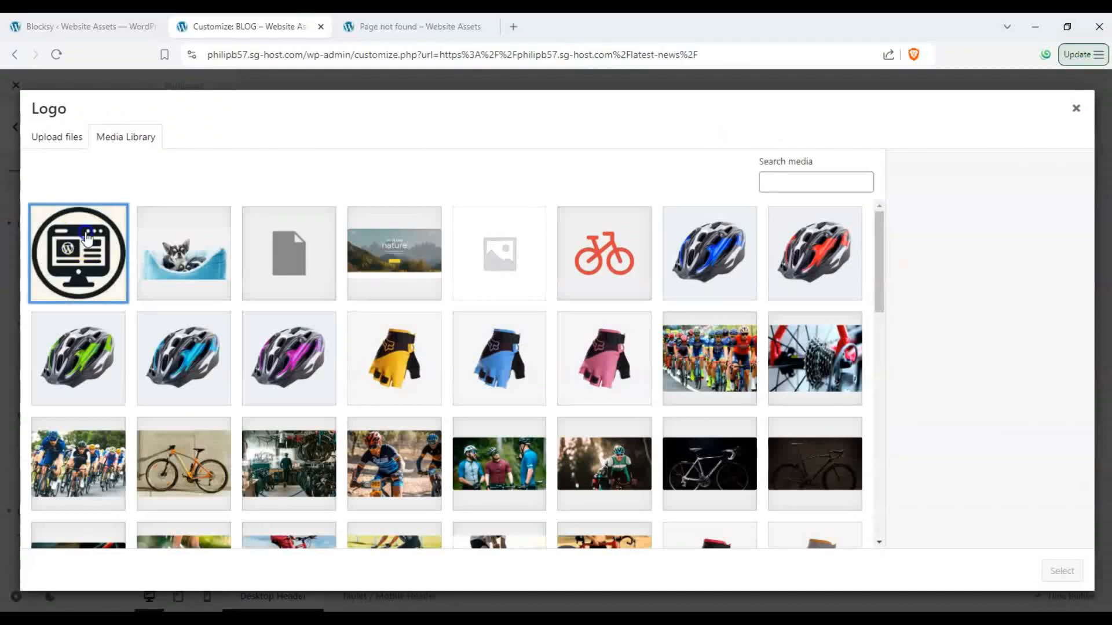
{"action": "left_click", "coordinate": [1063, 578]}
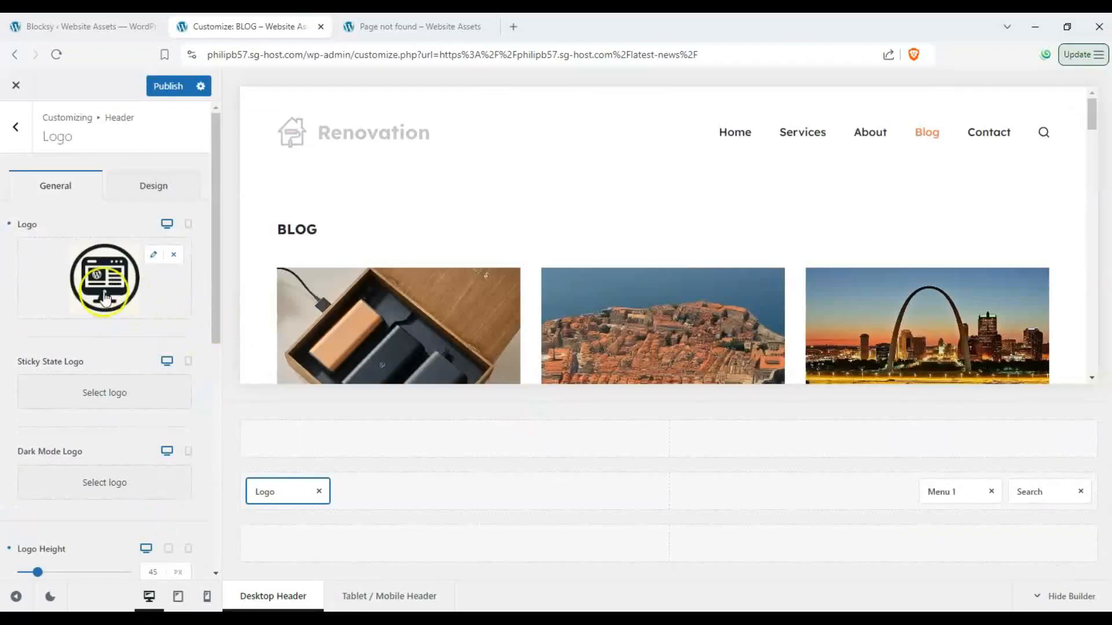
{"action": "scroll", "coordinate": [35, 290], "scroll_direction": "down", "scroll_amount": 3}
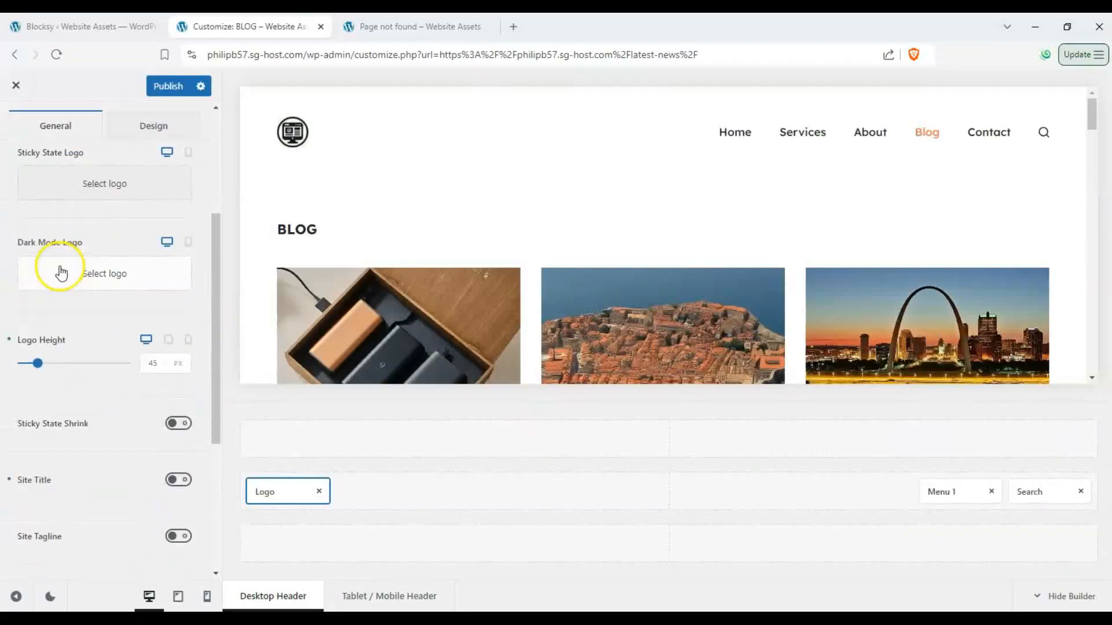
{"action": "left_click_drag", "start_coordinate": [57, 365], "coordinate": [49, 362]}
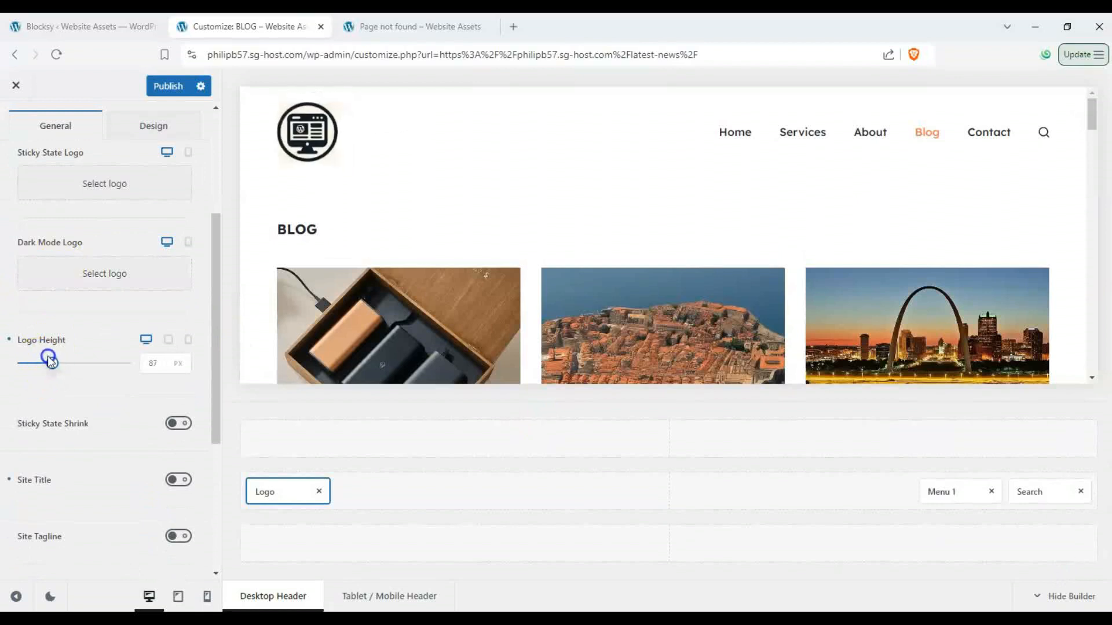
- Move the Logo to the centre of the header's main row and Search to its left end
{"action": "left_click_drag", "start_coordinate": [275, 492], "coordinate": [678, 492]}
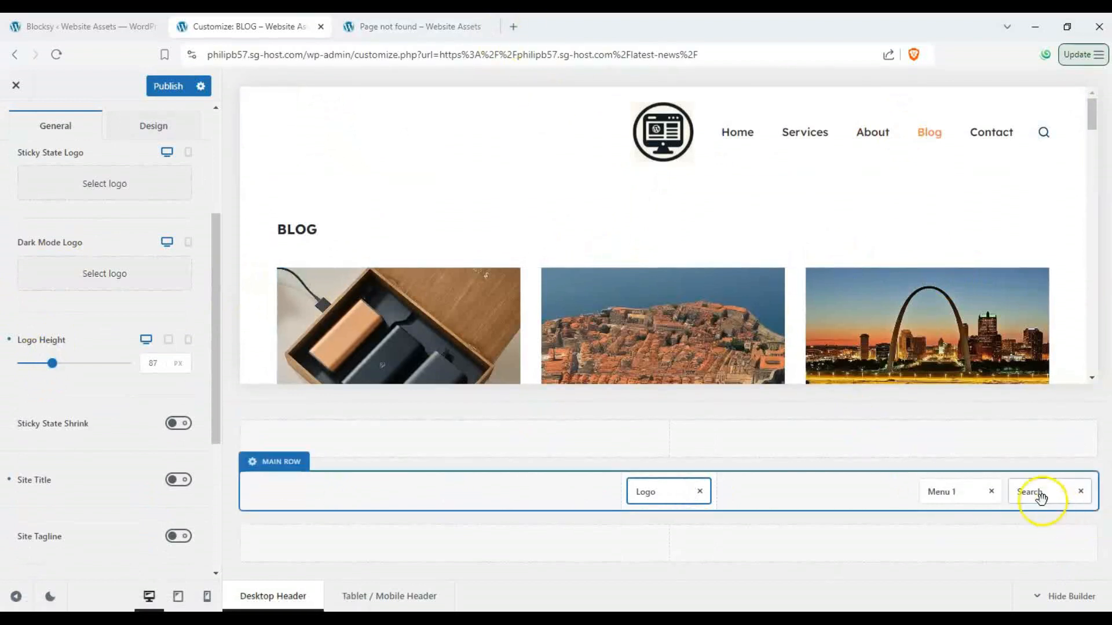
{"action": "left_click_drag", "start_coordinate": [989, 507], "coordinate": [268, 492]}
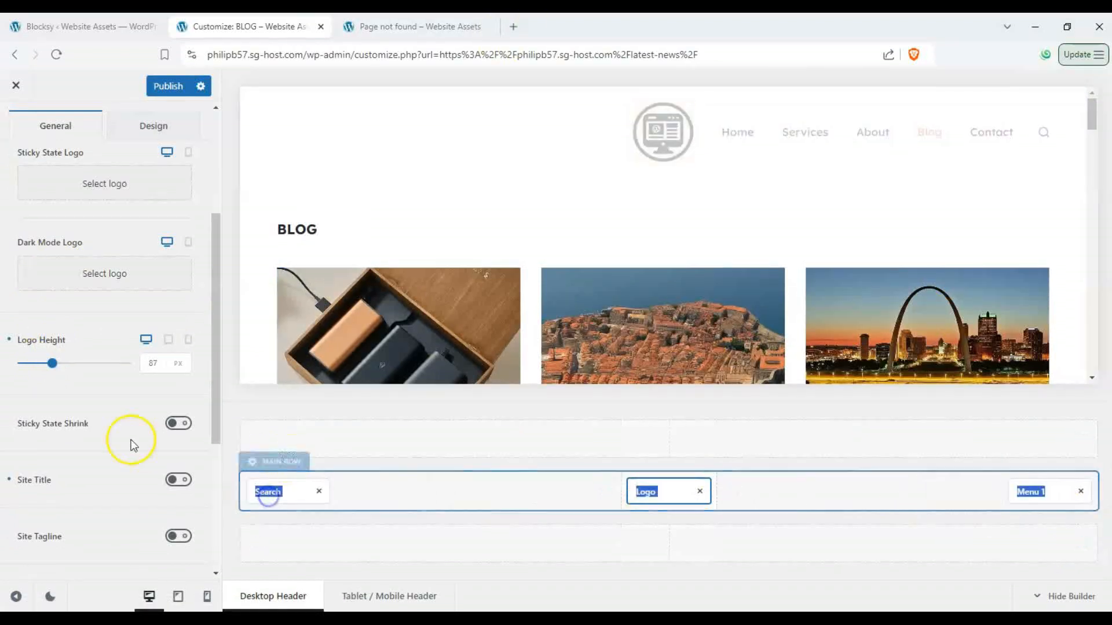
{"action": "scroll", "coordinate": [84, 192], "scroll_direction": "up", "scroll_amount": 4}
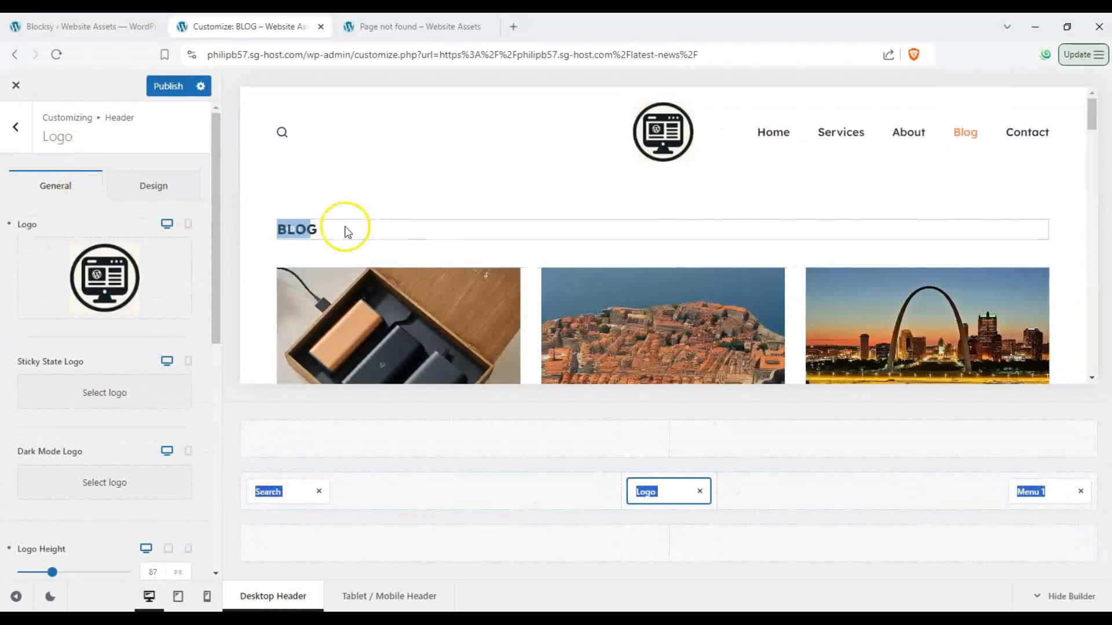
- Turn on the Site Title and Site Tagline for the header Logo
{"action": "scroll", "coordinate": [119, 311], "scroll_direction": "down", "scroll_amount": 8}
{"action": "scroll", "coordinate": [46, 347], "scroll_direction": "up", "scroll_amount": 2}
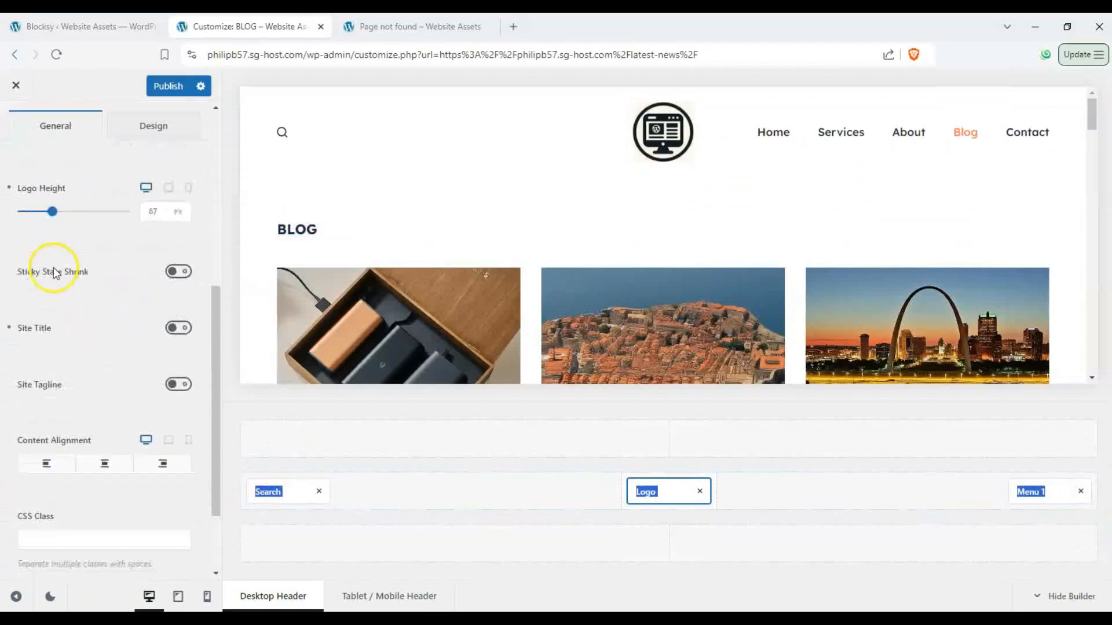
{"action": "left_click", "coordinate": [178, 338]}
{"action": "scroll", "coordinate": [112, 255], "scroll_direction": "down", "scroll_amount": 2}
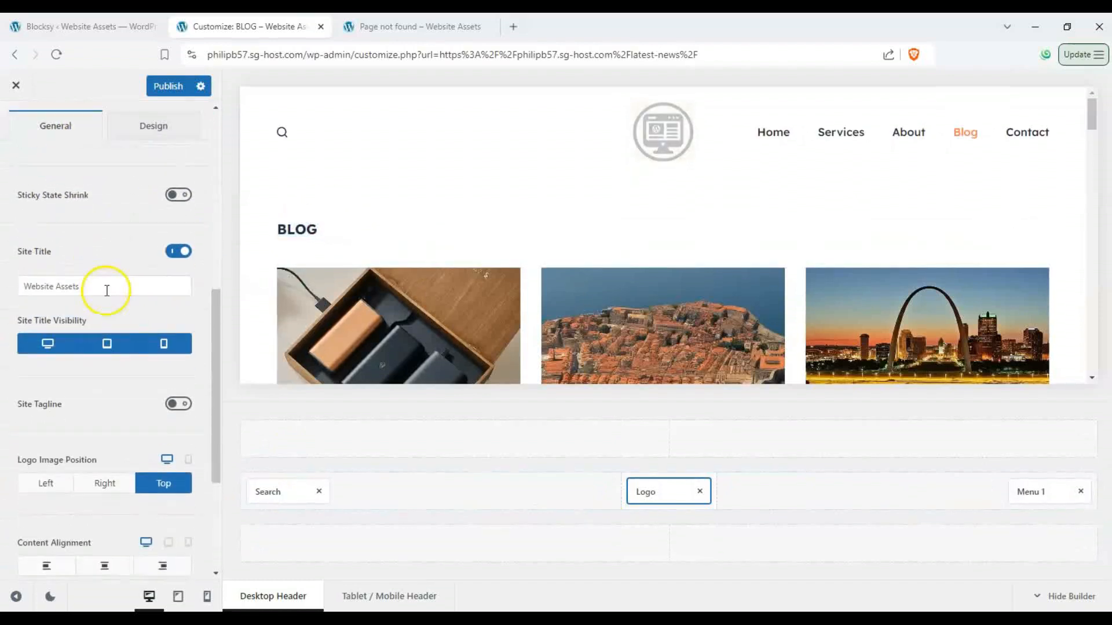
{"action": "left_click", "coordinate": [175, 400]}
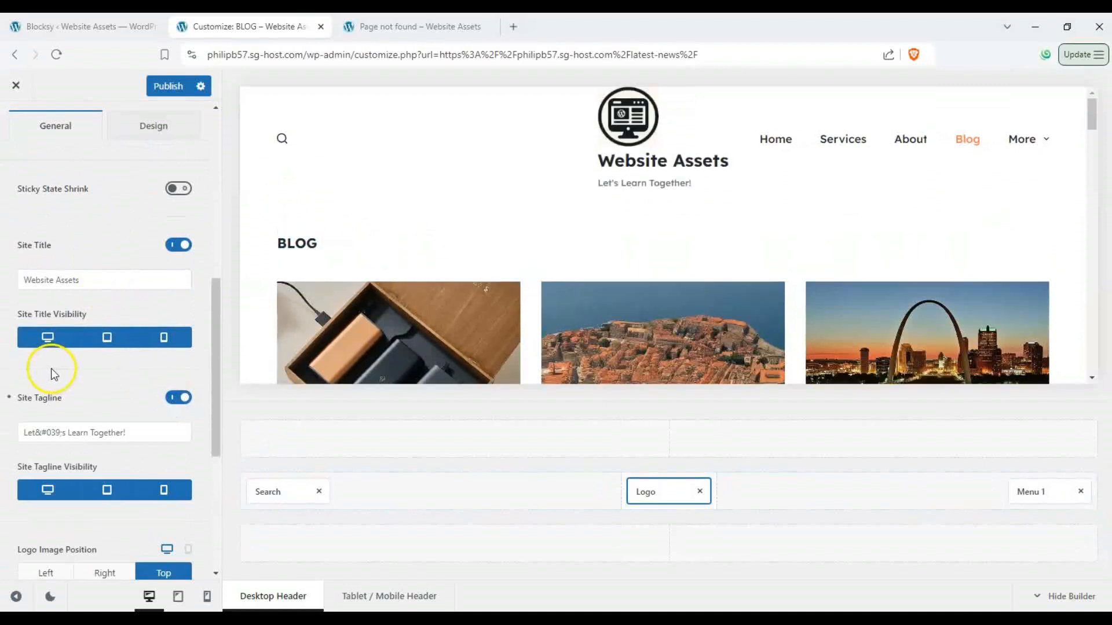
- Set the header Logo's content alignment to centre
{"action": "scroll", "coordinate": [107, 340], "scroll_direction": "down", "scroll_amount": 3}
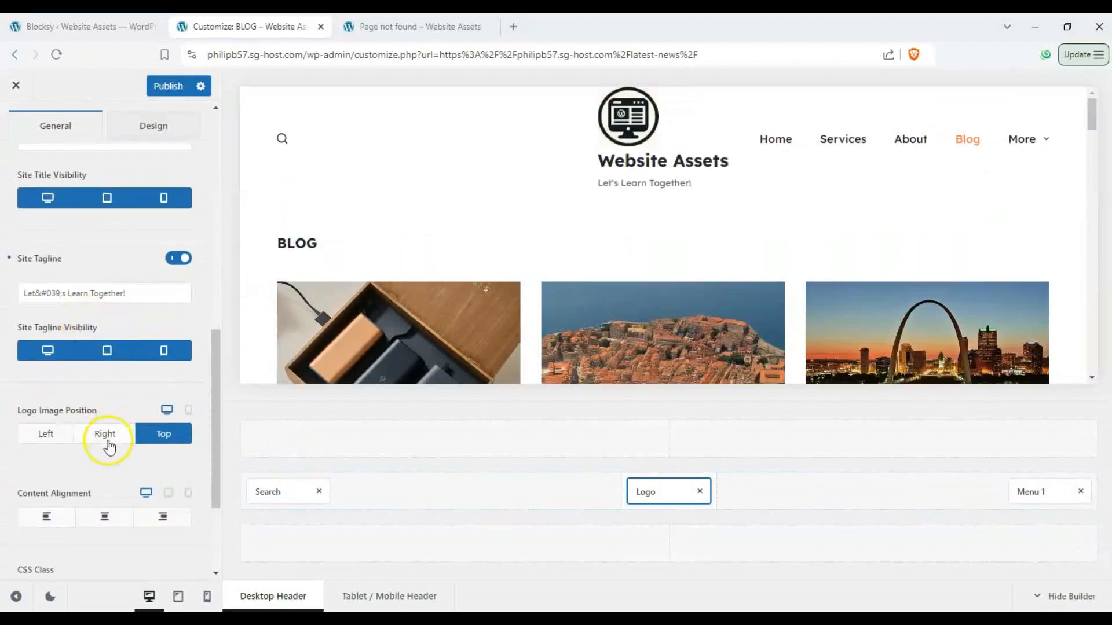
{"action": "scroll", "coordinate": [95, 417], "scroll_direction": "up", "scroll_amount": 2}
{"action": "scroll", "coordinate": [95, 411], "scroll_direction": "down", "scroll_amount": 3}
{"action": "left_click", "coordinate": [105, 451]}
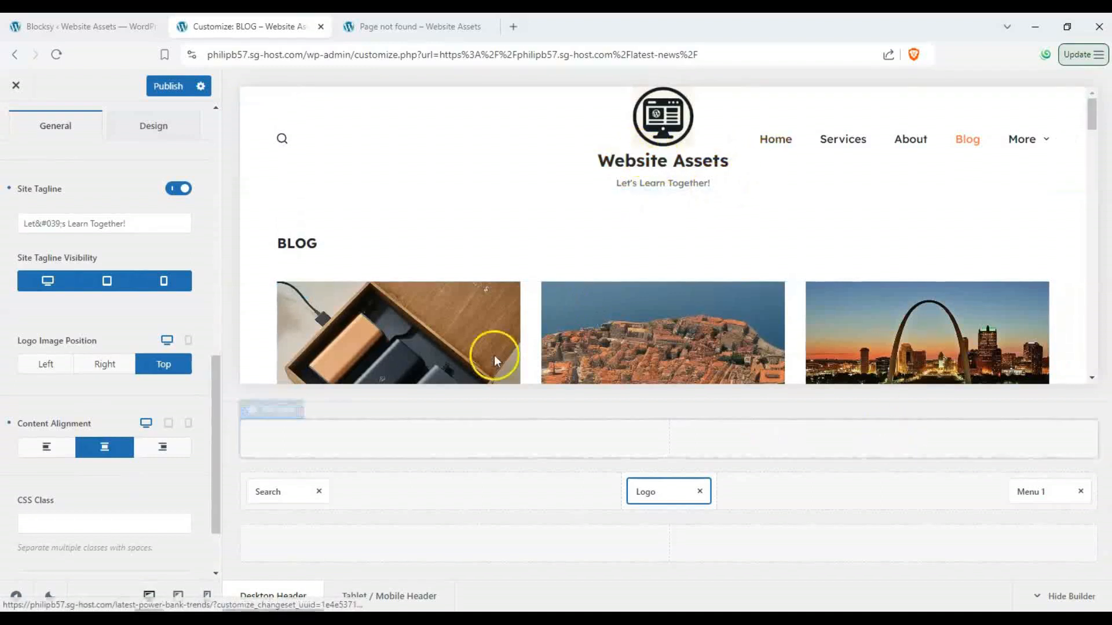
- Move Menu 1 to the centre of the header's bottom row and add the Cart at the main row's right end
{"action": "scroll", "coordinate": [47, 229], "scroll_direction": "up", "scroll_amount": 5}
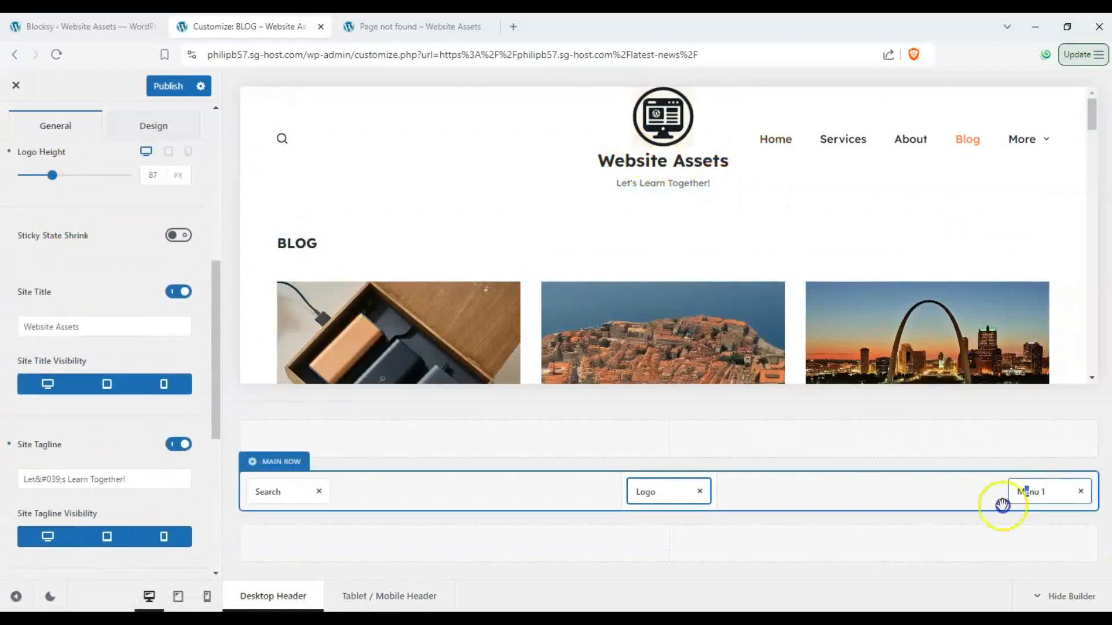
{"action": "left_click_drag", "start_coordinate": [1003, 501], "coordinate": [675, 551]}
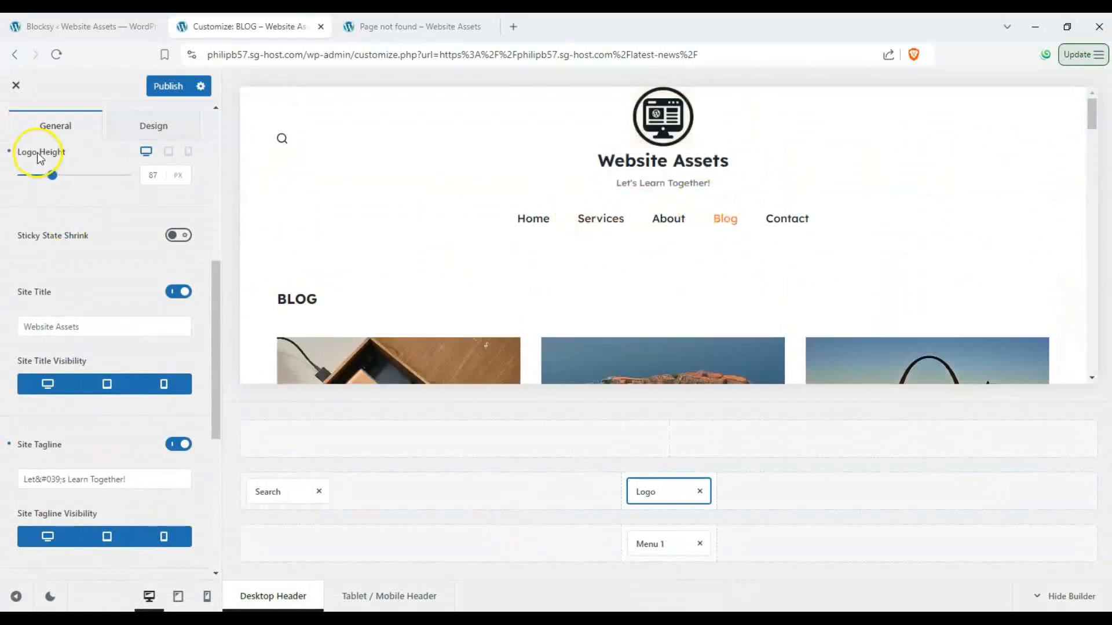
{"action": "scroll", "coordinate": [52, 150], "scroll_direction": "up", "scroll_amount": 7}
{"action": "left_click", "coordinate": [15, 134]}
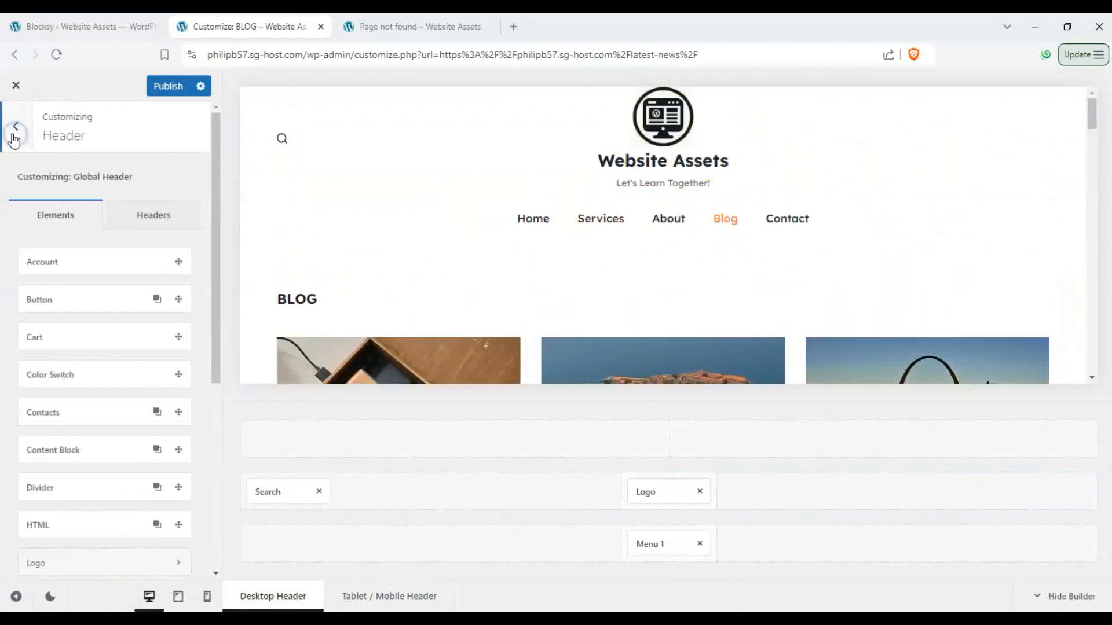
{"action": "left_click", "coordinate": [378, 447]}
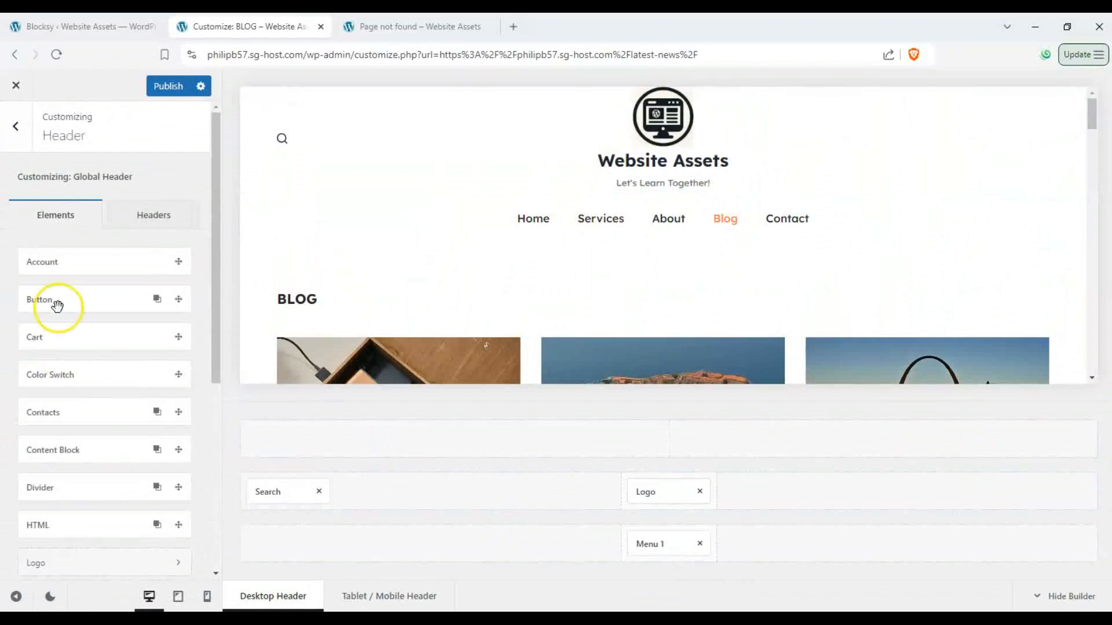
{"action": "left_click_drag", "start_coordinate": [766, 447], "coordinate": [975, 442]}
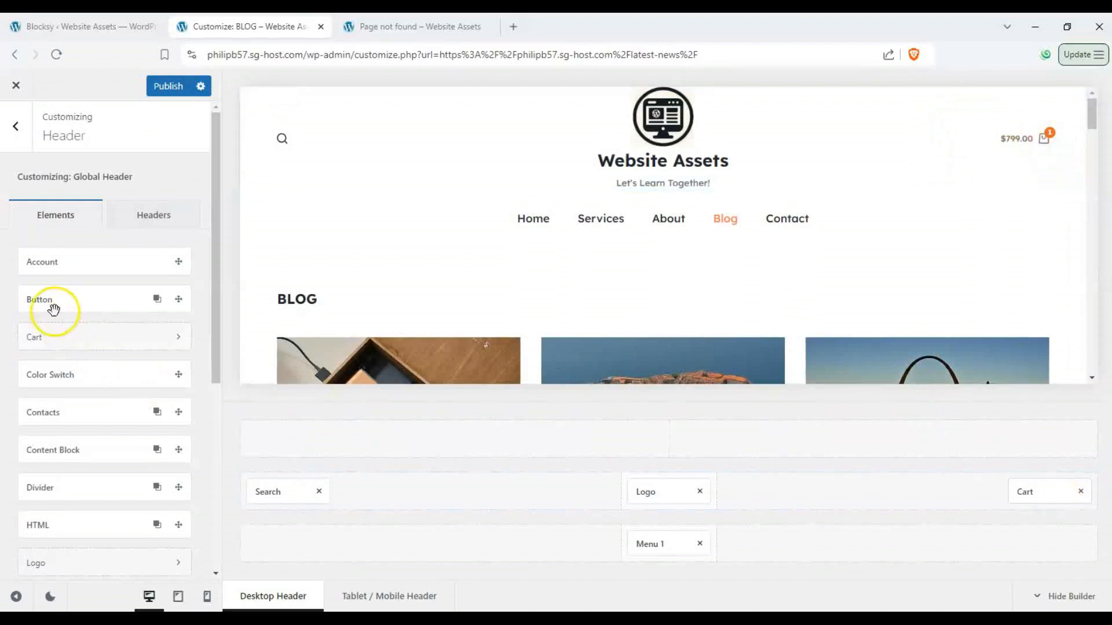
- Add the Socials element to the centre of the header's top row and return to the main theme options
{"action": "scroll", "coordinate": [54, 310], "scroll_direction": "down", "scroll_amount": 2}
{"action": "scroll", "coordinate": [83, 360], "scroll_direction": "down", "scroll_amount": 5}
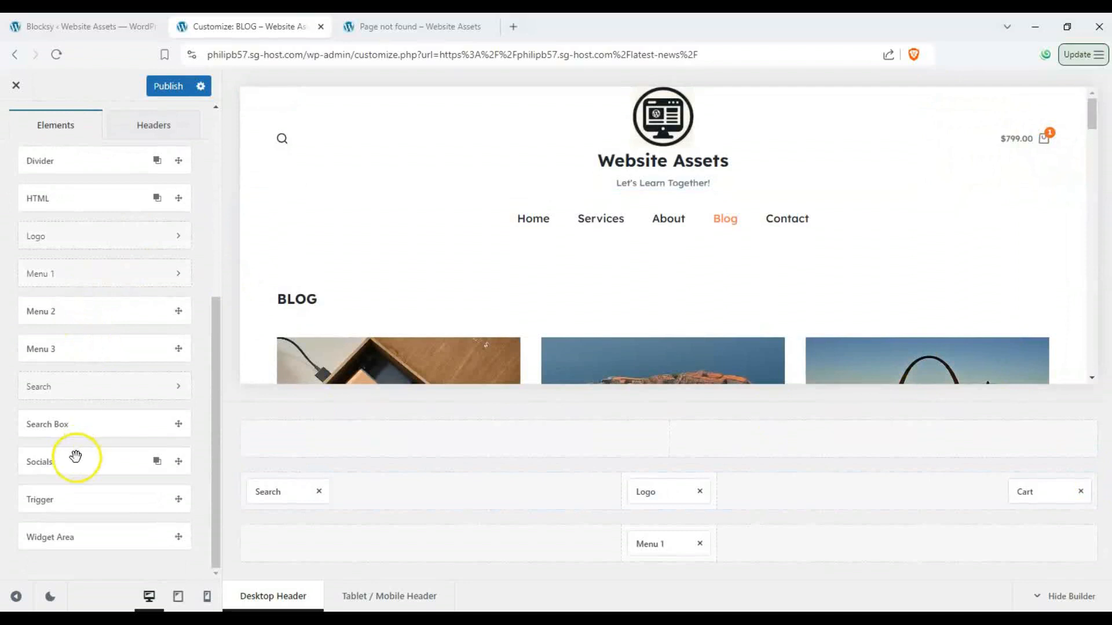
{"action": "left_click_drag", "start_coordinate": [225, 463], "coordinate": [631, 411]}
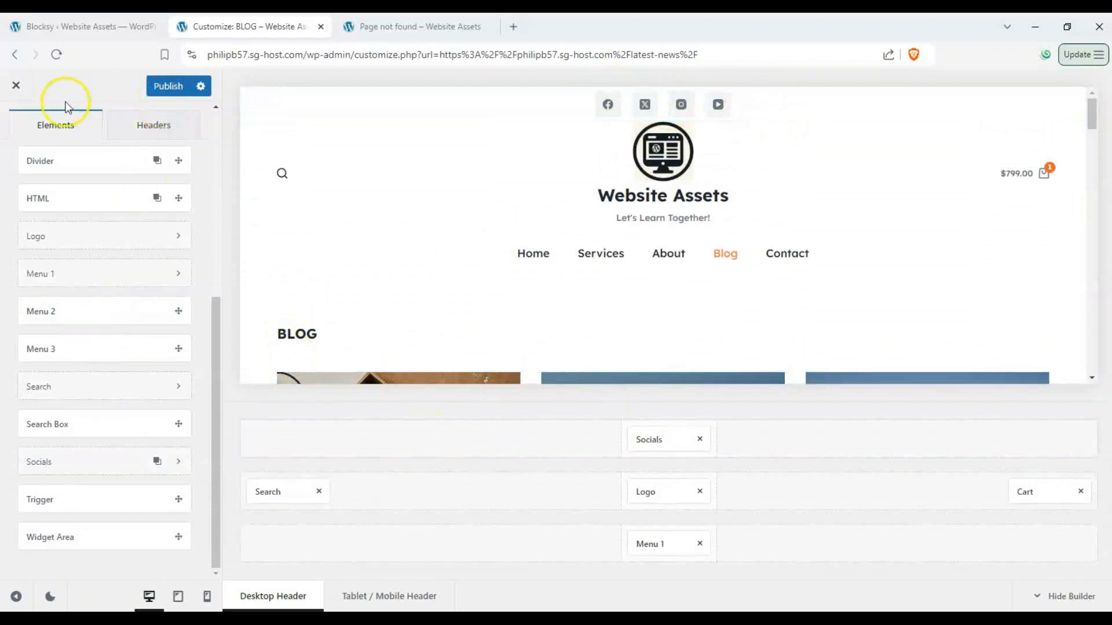
{"action": "left_click", "coordinate": [138, 129]}
{"action": "left_click", "coordinate": [16, 127]}
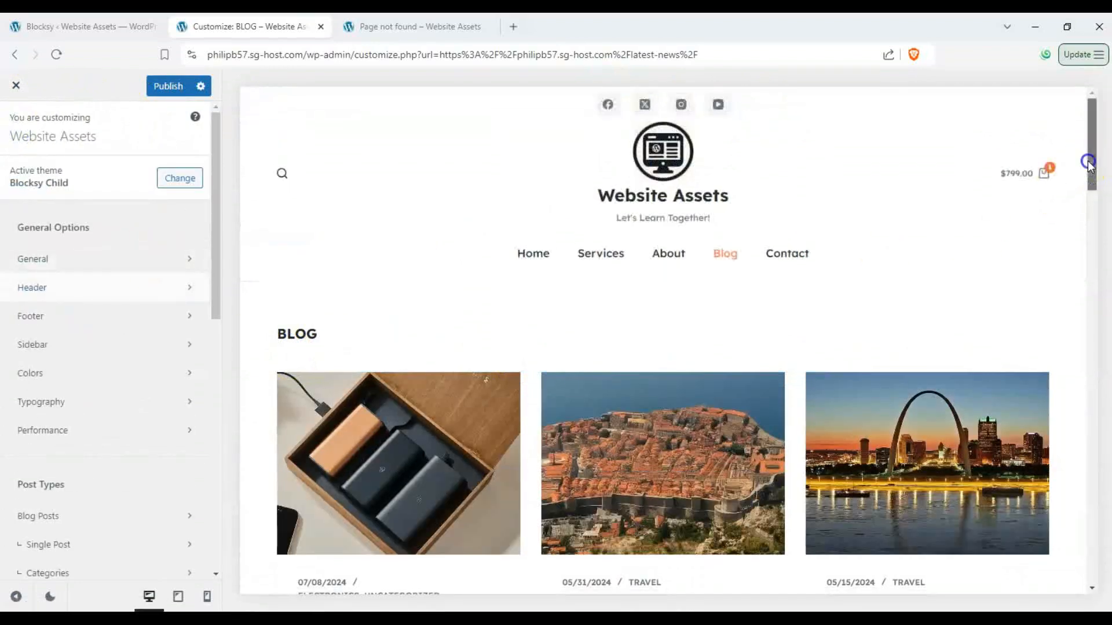
- Open the footer builder, remove Widget Area 1 and move Widget Area 2 into the middle row's first column
{"action": "left_click_drag", "start_coordinate": [1091, 162], "coordinate": [1104, 575]}
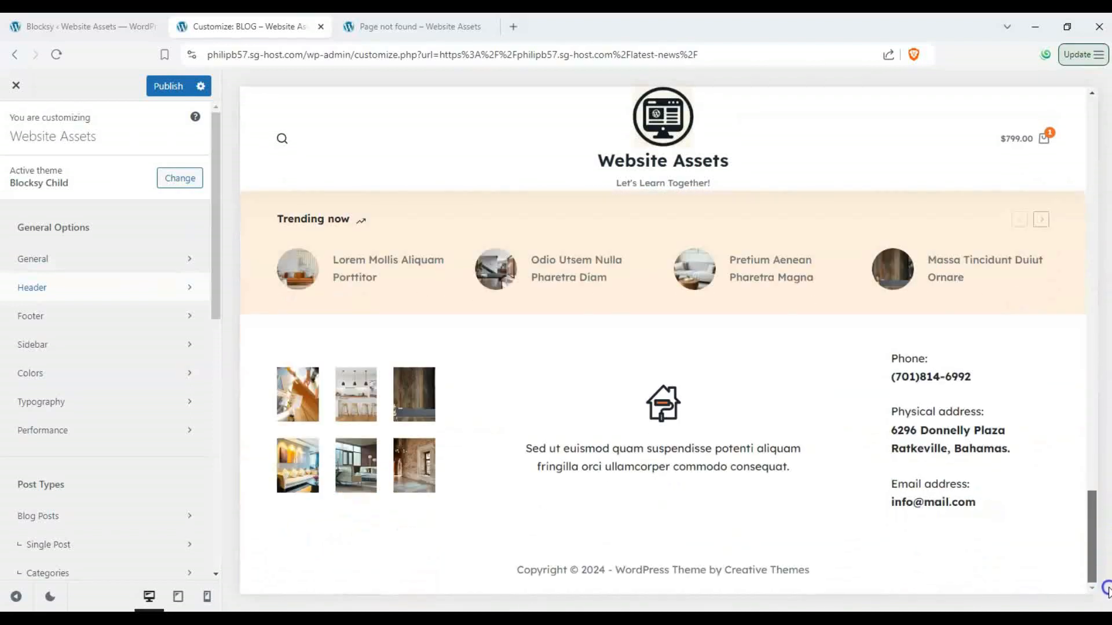
{"action": "left_click", "coordinate": [45, 316]}
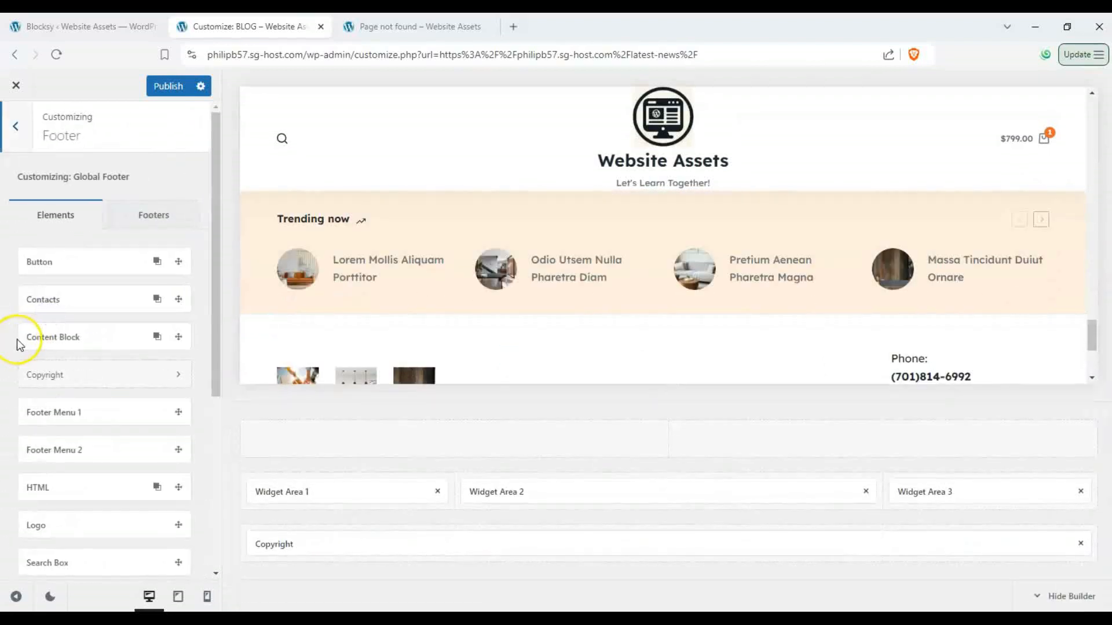
{"action": "scroll", "coordinate": [683, 345], "scroll_direction": "down", "scroll_amount": 3}
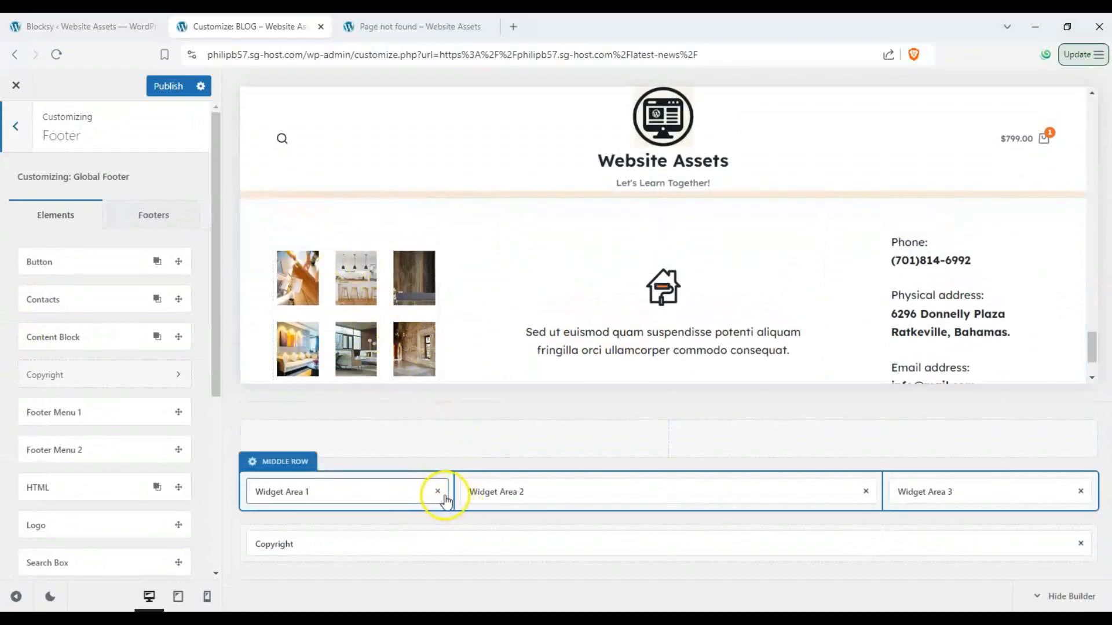
{"action": "left_click", "coordinate": [437, 492]}
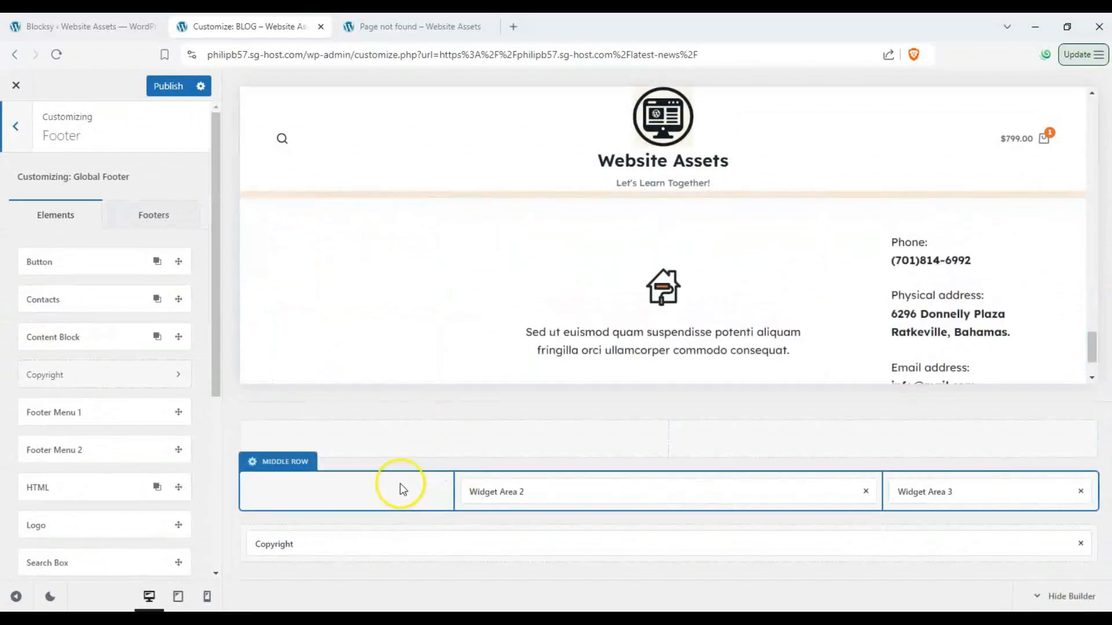
{"action": "left_click_drag", "start_coordinate": [585, 494], "coordinate": [413, 484]}
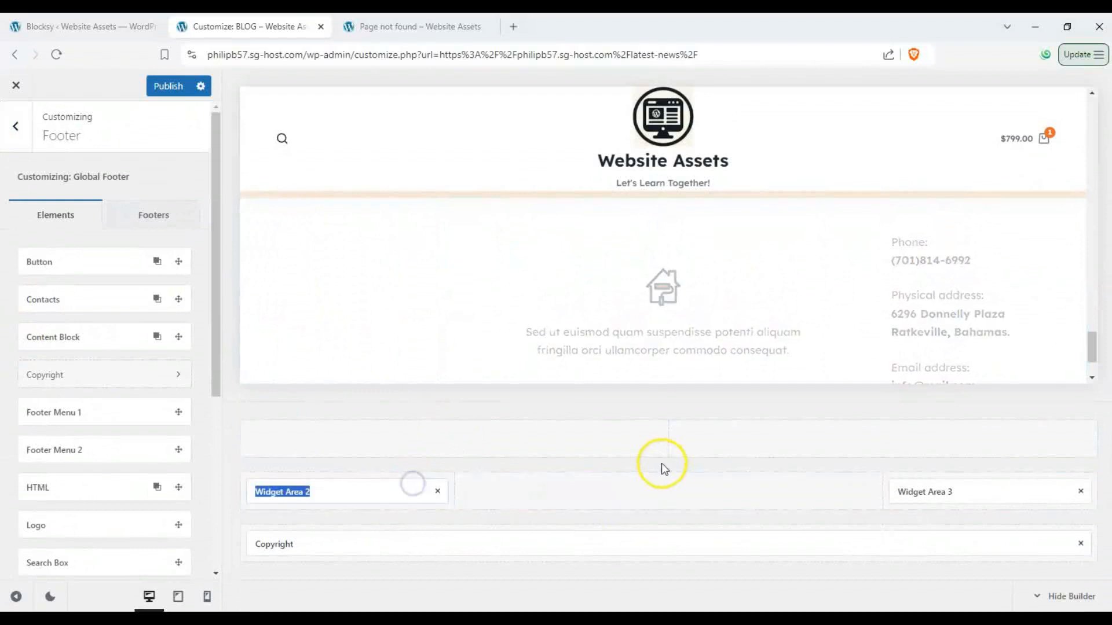
{"action": "scroll", "coordinate": [498, 331], "scroll_direction": "down", "scroll_amount": 2}
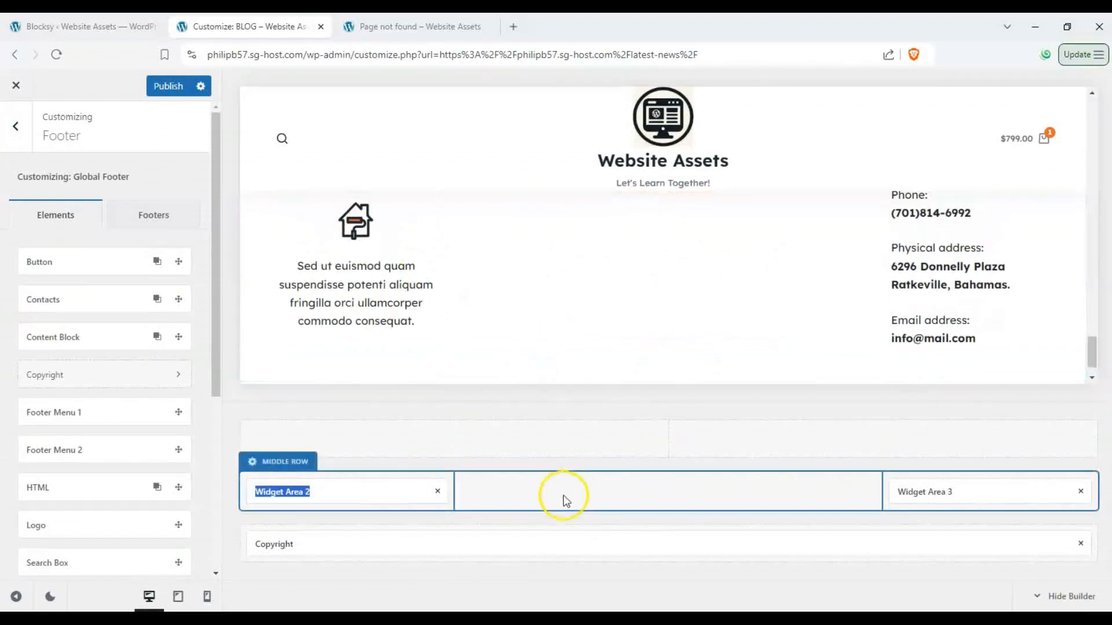
- Set the footer's middle row to 4 columns with the wide-first-column layout and return to the footer elements
{"action": "left_click", "coordinate": [252, 462]}
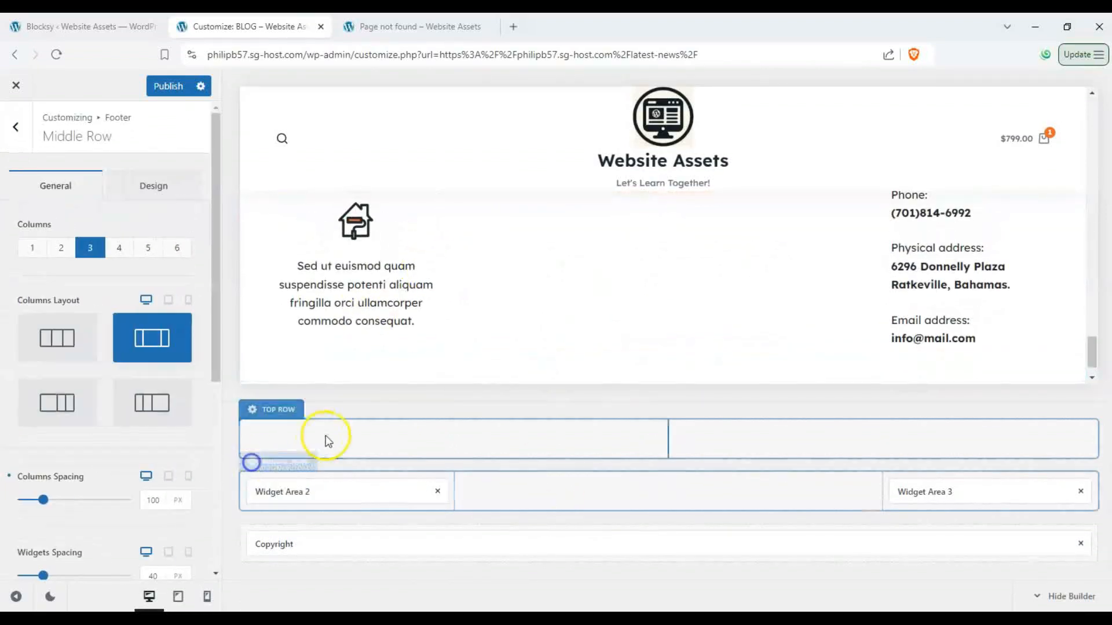
{"action": "left_click", "coordinate": [121, 248]}
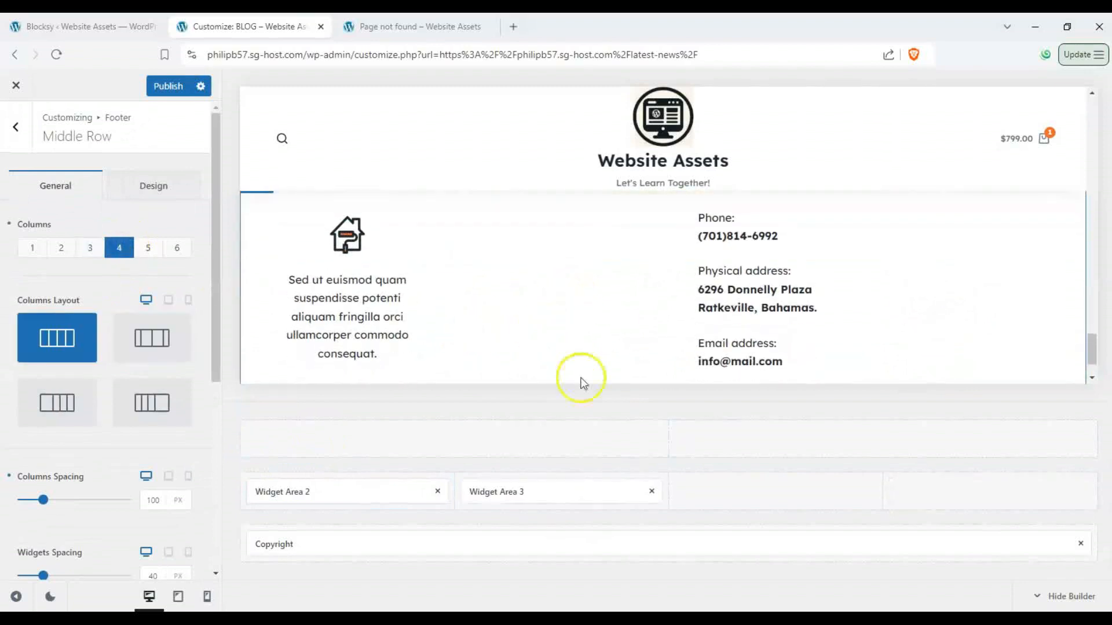
{"action": "left_click", "coordinate": [150, 393]}
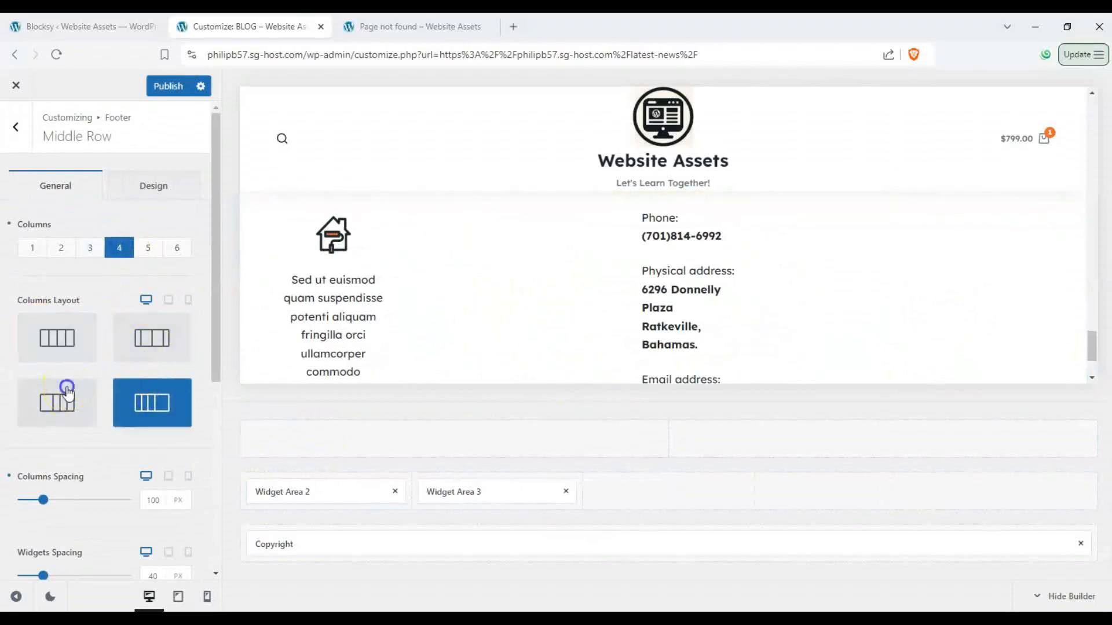
{"action": "left_click", "coordinate": [66, 392]}
{"action": "left_click", "coordinate": [11, 137]}
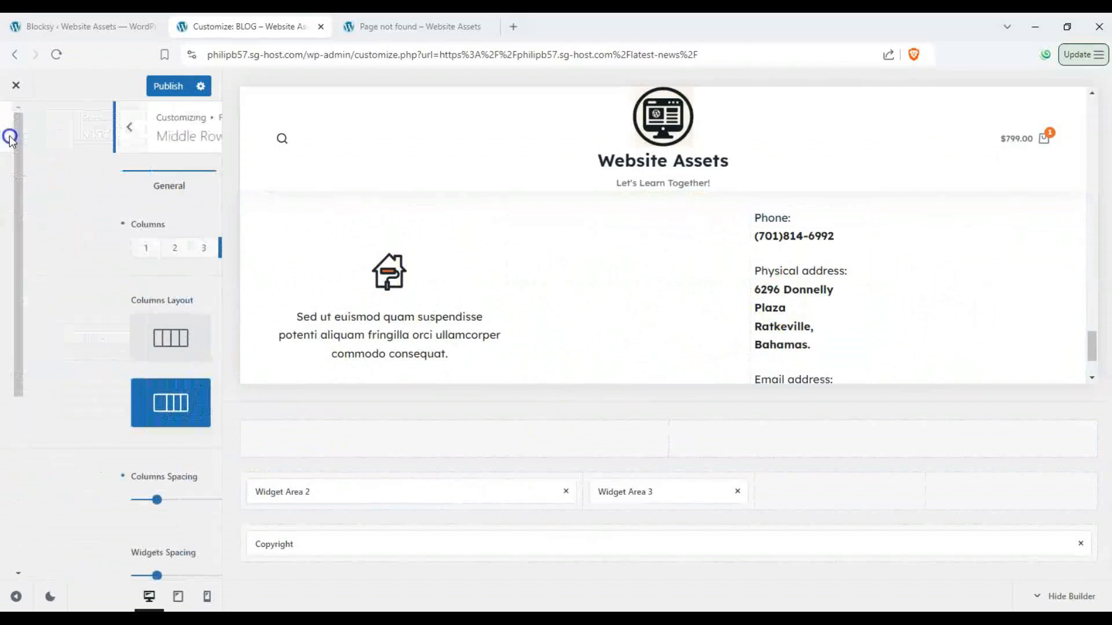
{"action": "scroll", "coordinate": [117, 330], "scroll_direction": "down", "scroll_amount": 4}
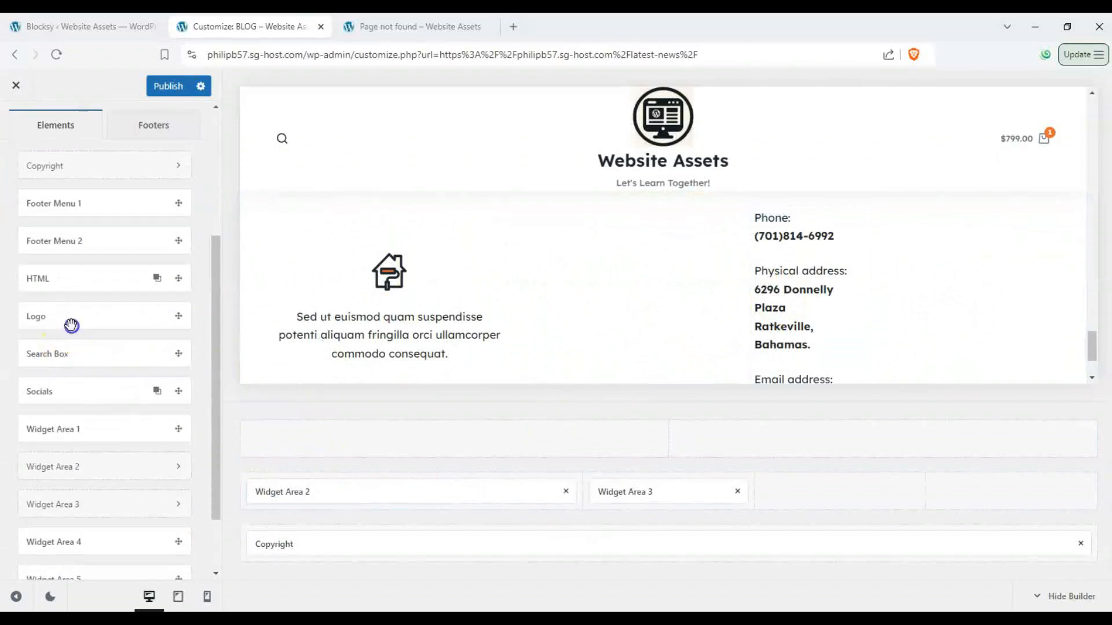
- Add the Logo to the third column and the Search Box to the fourth column of the footer's middle row
{"action": "left_click_drag", "start_coordinate": [71, 326], "coordinate": [859, 492]}
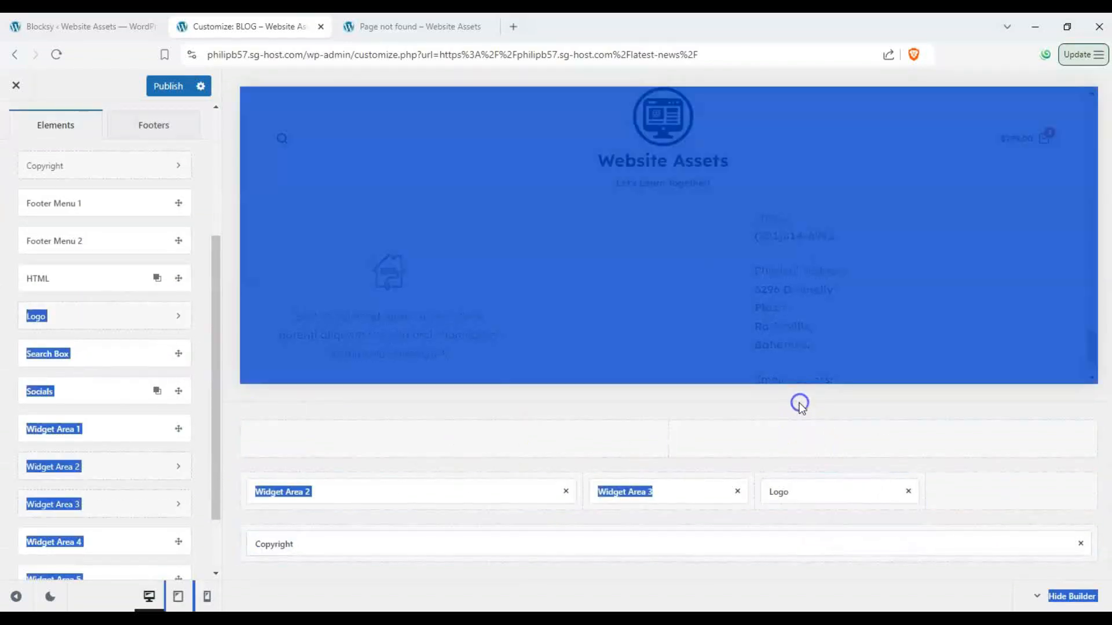
{"action": "left_click", "coordinate": [799, 404]}
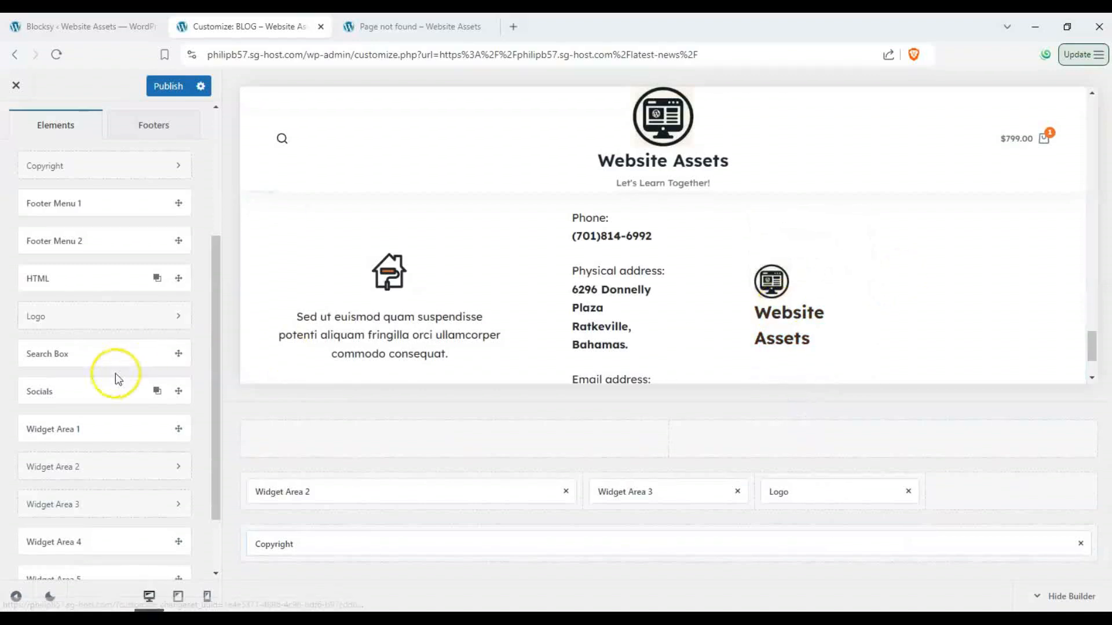
{"action": "scroll", "coordinate": [116, 376], "scroll_direction": "down", "scroll_amount": 2}
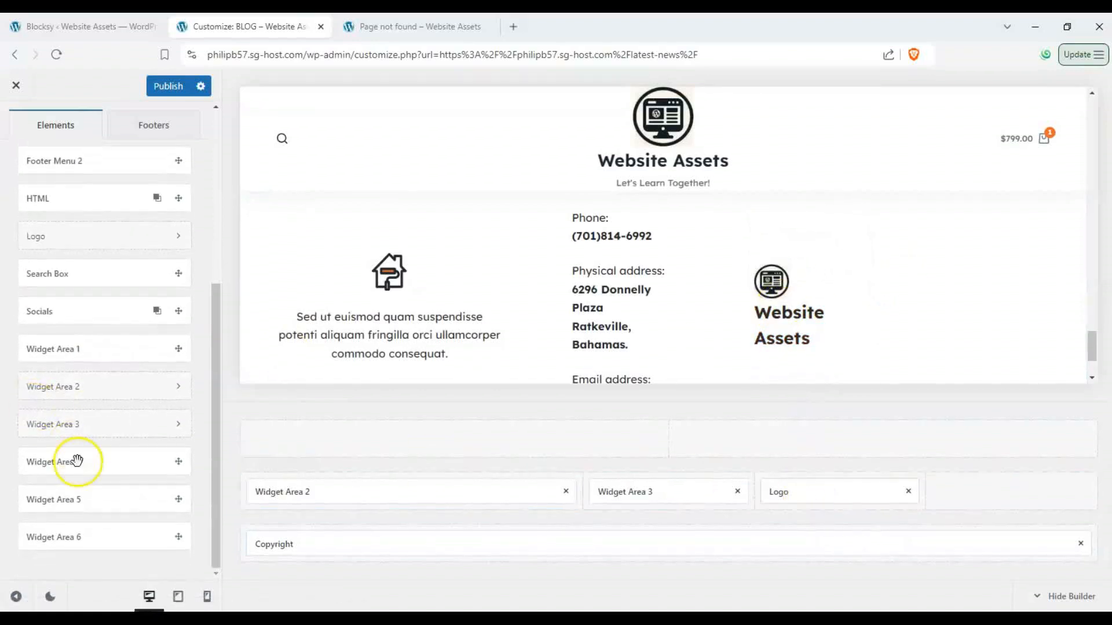
{"action": "scroll", "coordinate": [79, 434], "scroll_direction": "up", "scroll_amount": 2}
{"action": "left_click_drag", "start_coordinate": [80, 400], "coordinate": [1042, 504]}
{"action": "left_click", "coordinate": [553, 416]}
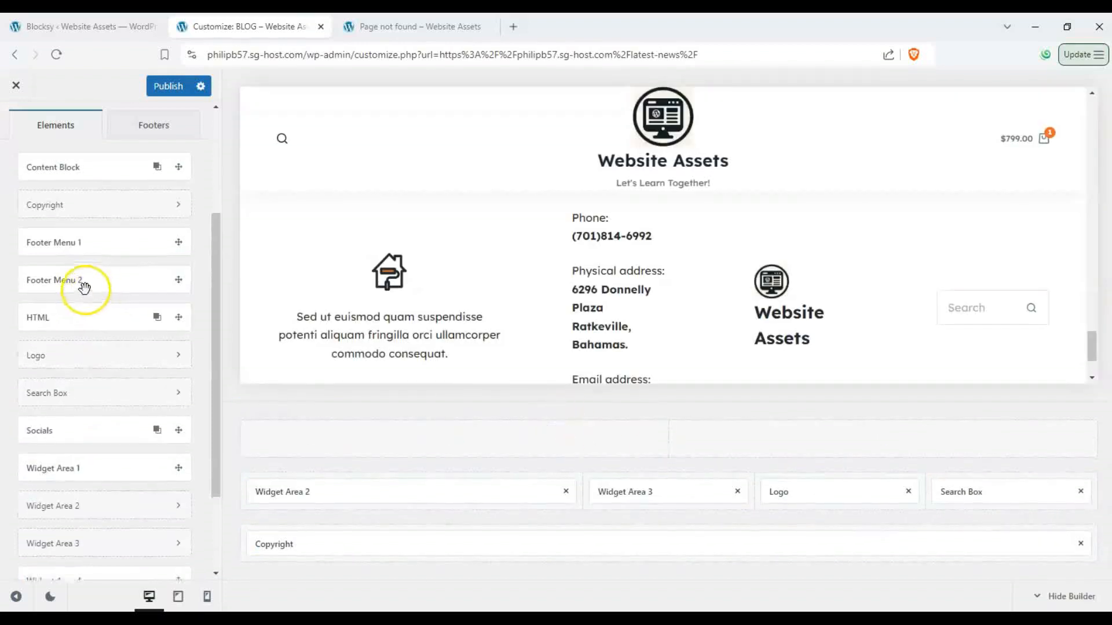
- Add the Socials element to the first column of the footer's top row
{"action": "scroll", "coordinate": [84, 266], "scroll_direction": "up", "scroll_amount": 2}
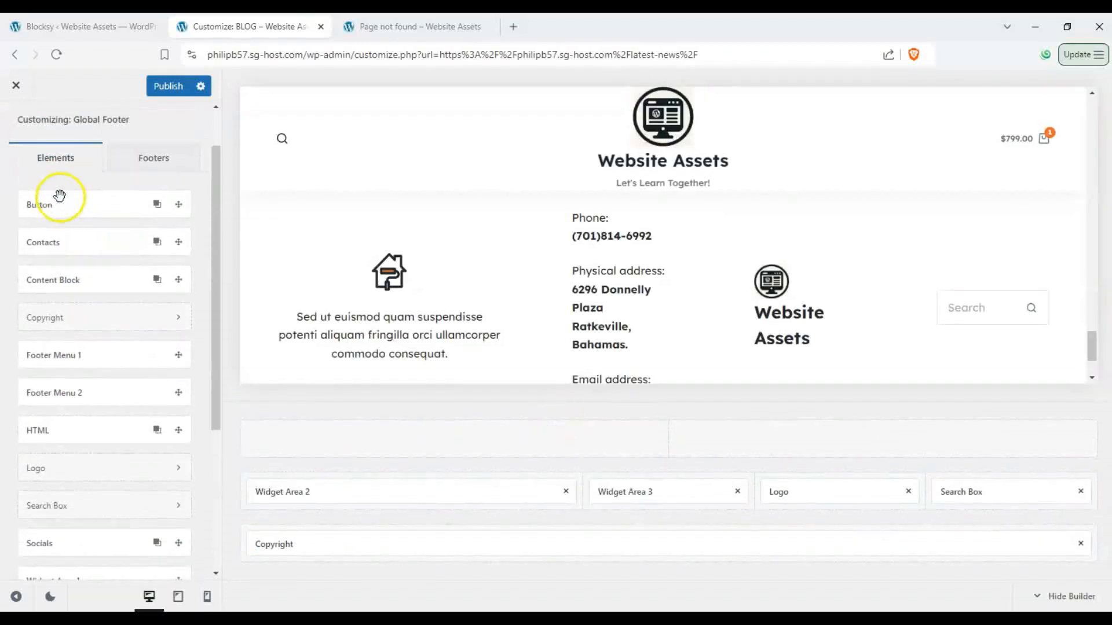
{"action": "scroll", "coordinate": [55, 318], "scroll_direction": "down", "scroll_amount": 2}
{"action": "left_click_drag", "start_coordinate": [60, 433], "coordinate": [638, 443]}
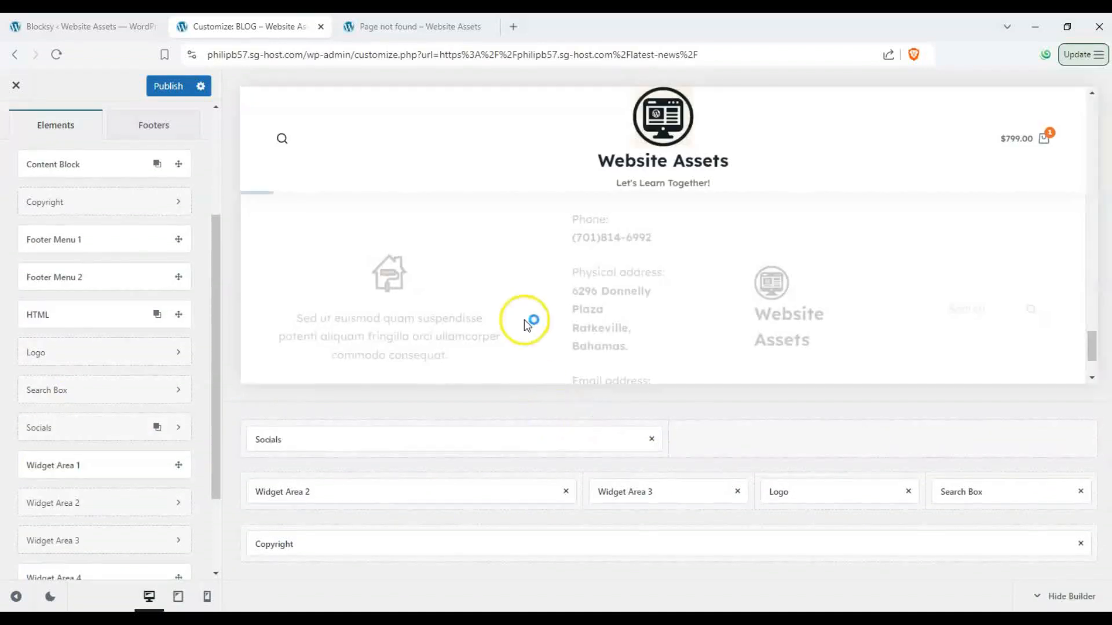
- Set the footer's top row to 1 column and its vertical alignment to middle
{"action": "left_click", "coordinate": [253, 409]}
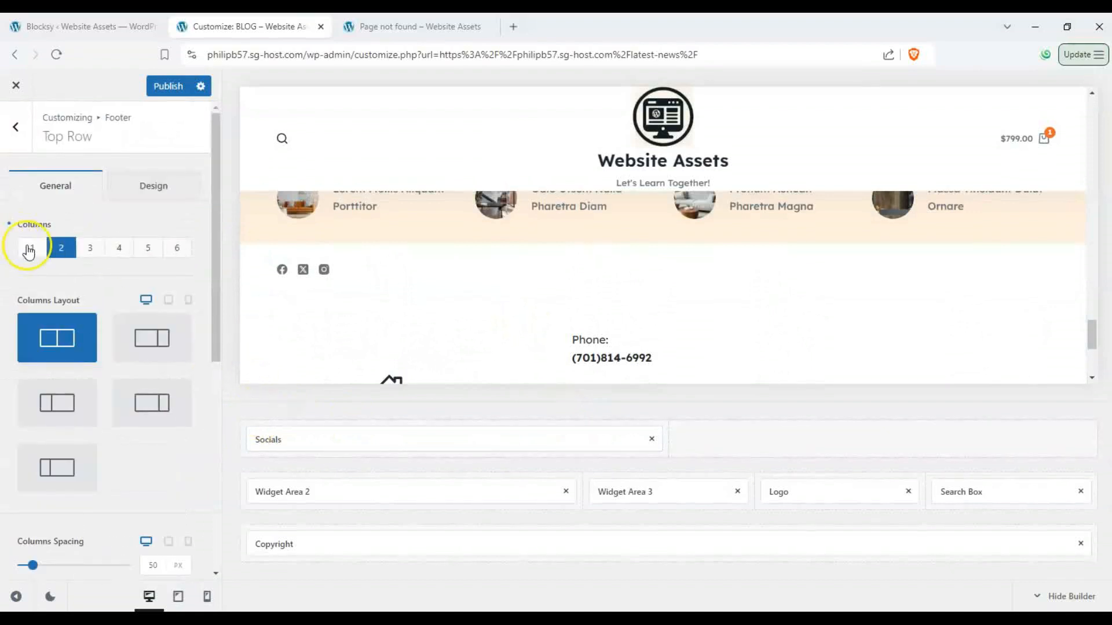
{"action": "left_click", "coordinate": [29, 249]}
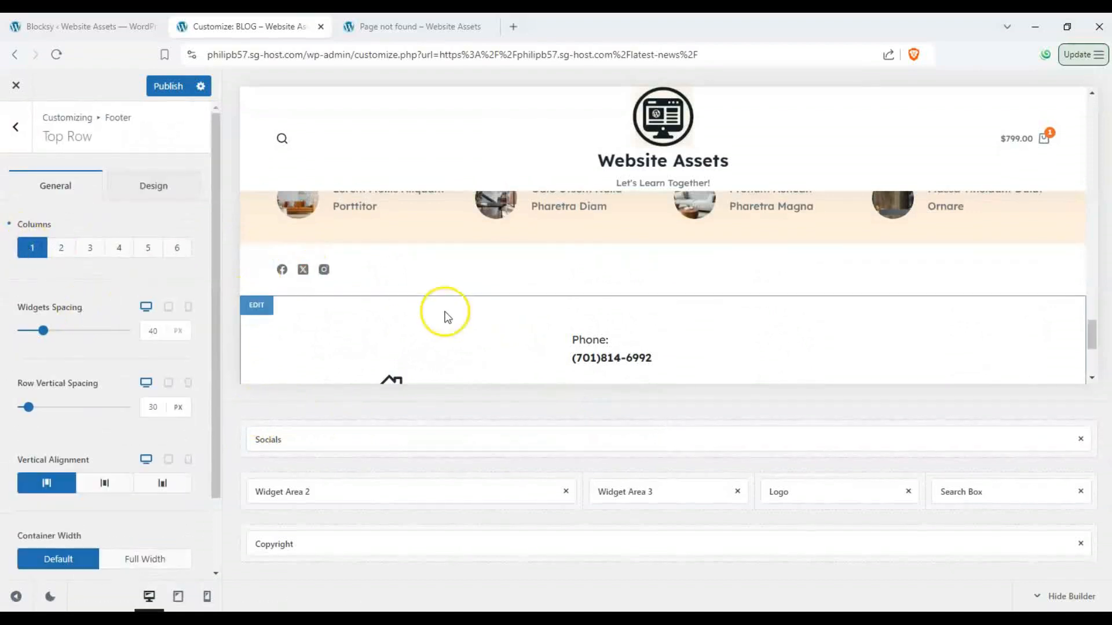
{"action": "left_click", "coordinate": [118, 484]}
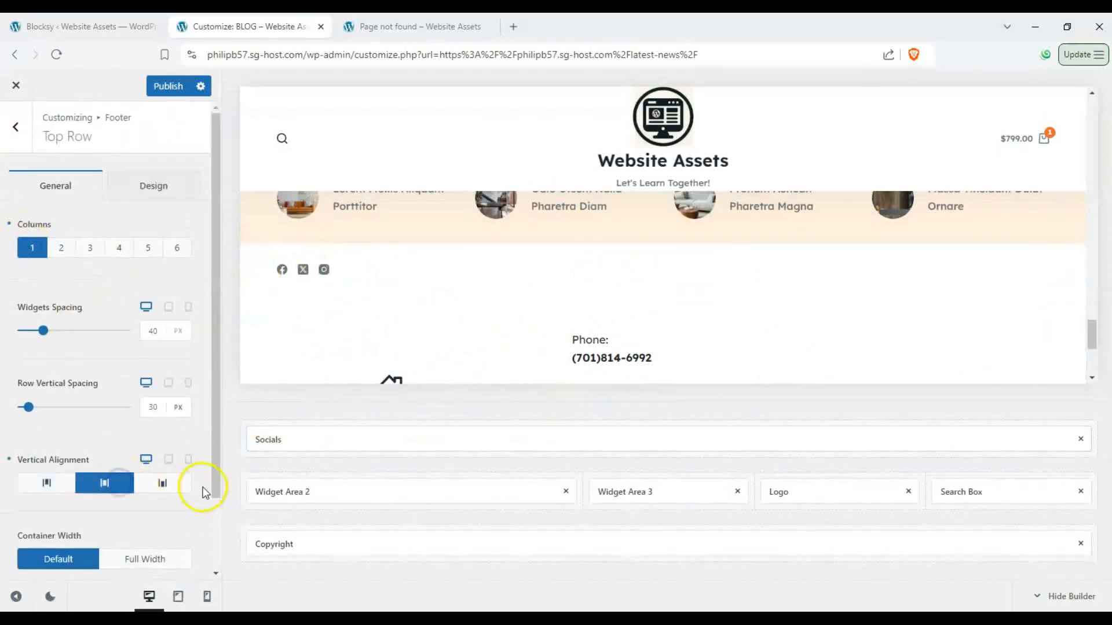
{"action": "scroll", "coordinate": [116, 380], "scroll_direction": "down", "scroll_amount": 2}
{"action": "scroll", "coordinate": [60, 344], "scroll_direction": "up", "scroll_amount": 2}
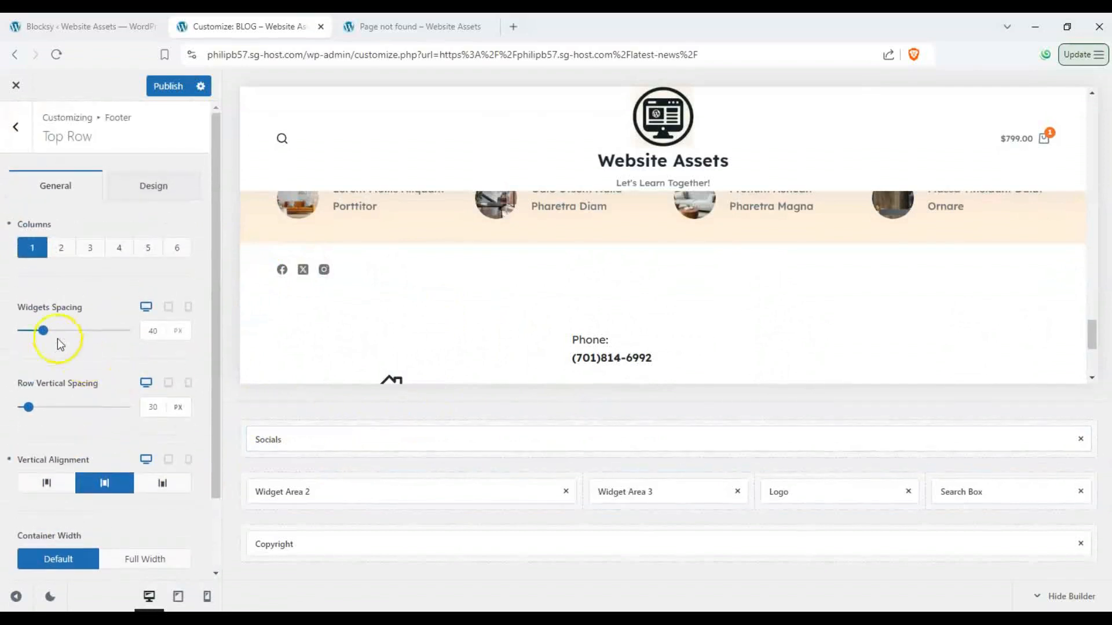
- Set the top row's widgets spacing to 81 px and row vertical spacing to 27 px, and return to the footer elements
{"action": "left_click_drag", "start_coordinate": [50, 328], "coordinate": [53, 330]}
{"action": "left_click", "coordinate": [347, 454]}
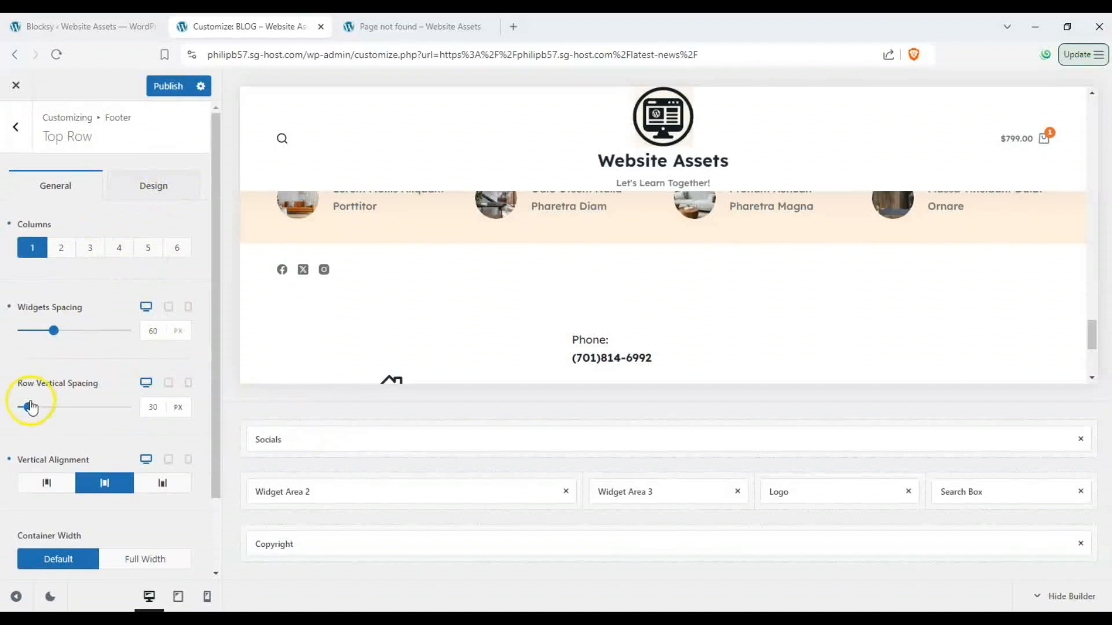
{"action": "mouse_move", "coordinate": [31, 407]}
{"action": "left_mouse_down"}
{"action": "mouse_move", "coordinate": [54, 406]}
{"action": "mouse_move", "coordinate": [27, 406]}
{"action": "left_mouse_up"}
{"action": "left_click", "coordinate": [45, 332]}
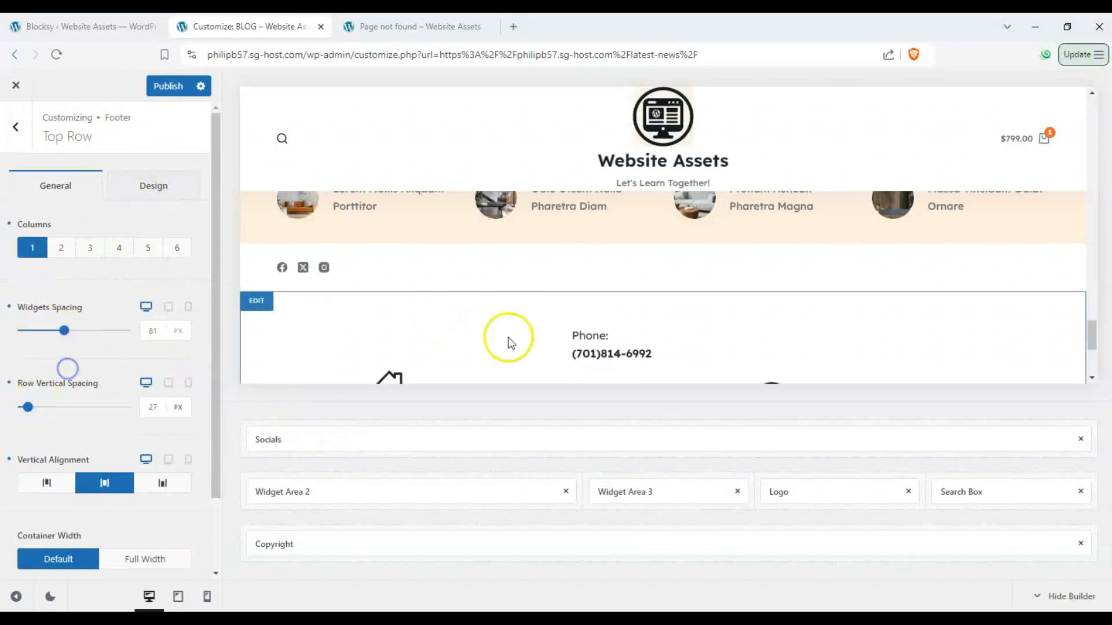
{"action": "scroll", "coordinate": [509, 335], "scroll_direction": "down", "scroll_amount": 2}
{"action": "left_click", "coordinate": [13, 137]}
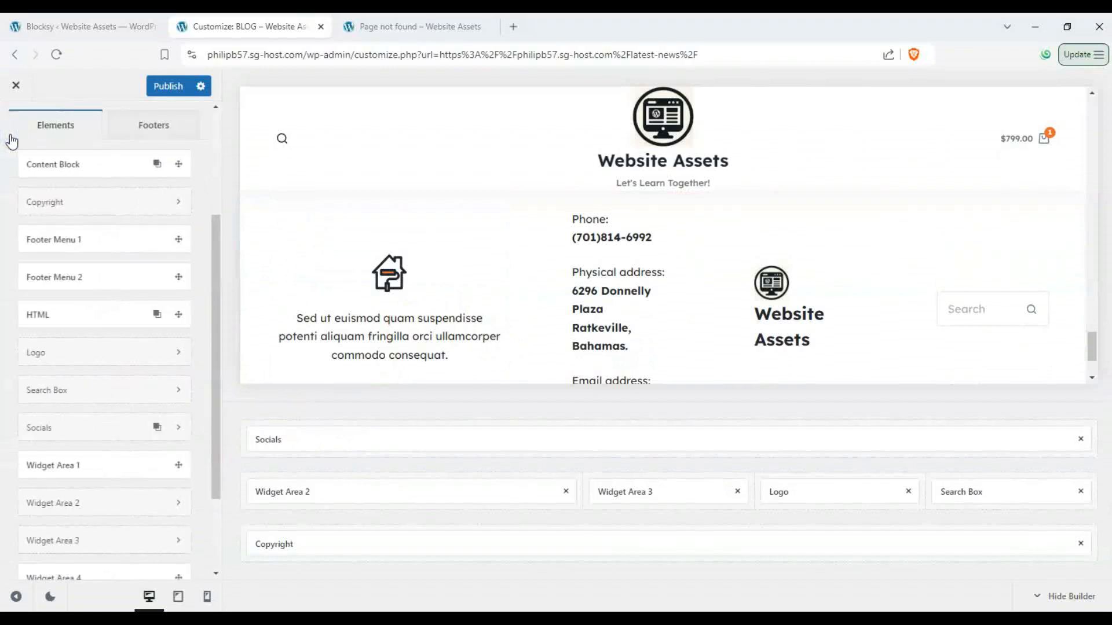
- Leave the footer builder for the main theme options and open the Blog Posts settings
{"action": "scroll", "coordinate": [752, 278], "scroll_direction": "up", "scroll_amount": 10}
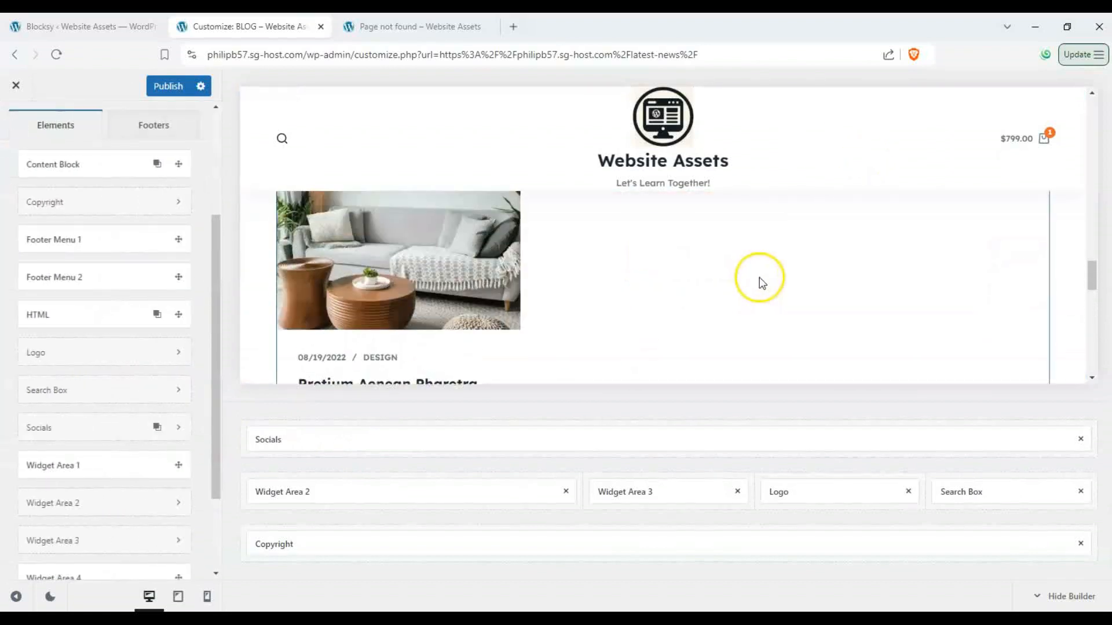
{"action": "scroll", "coordinate": [683, 261], "scroll_direction": "up", "scroll_amount": 5}
{"action": "scroll", "coordinate": [47, 208], "scroll_direction": "up", "scroll_amount": 3}
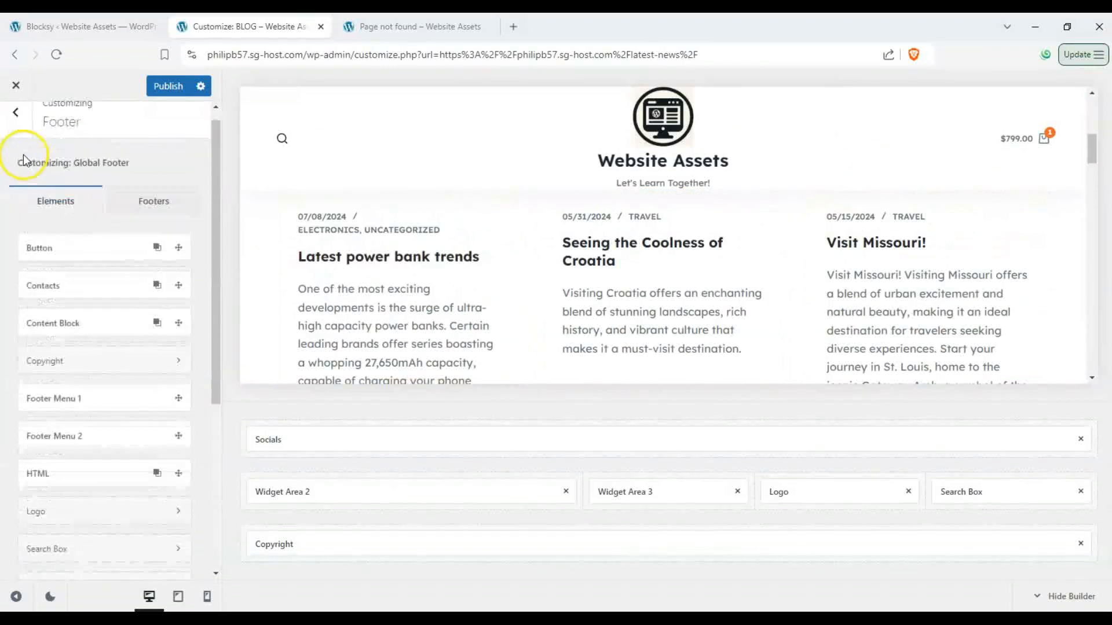
{"action": "left_click", "coordinate": [16, 139]}
{"action": "scroll", "coordinate": [508, 303], "scroll_direction": "up", "scroll_amount": 3}
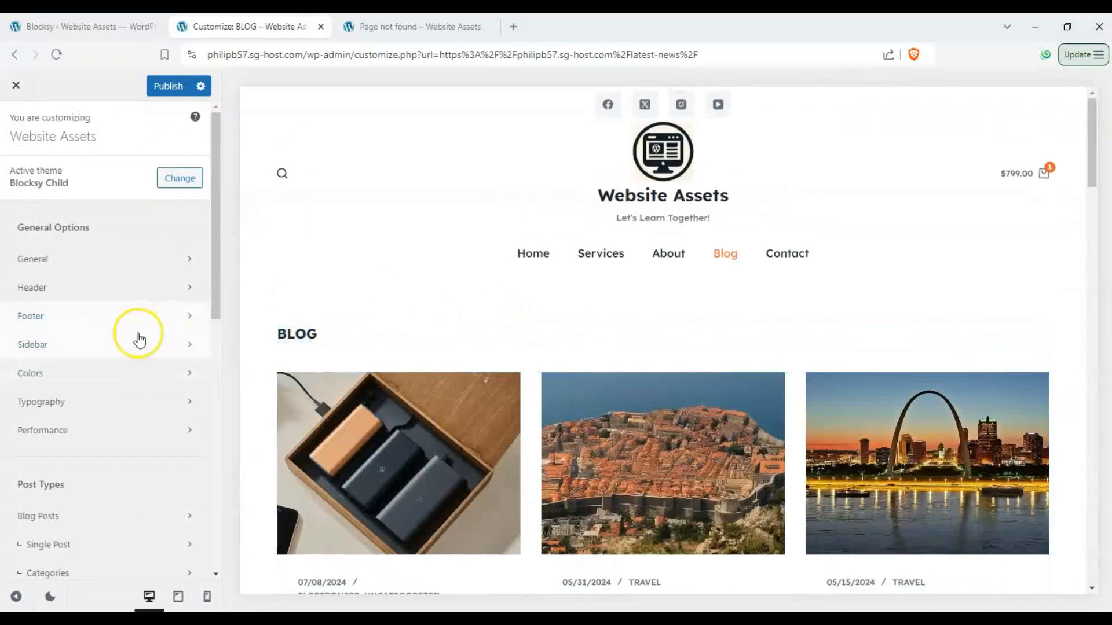
{"action": "scroll", "coordinate": [137, 335], "scroll_direction": "down", "scroll_amount": 4}
{"action": "scroll", "coordinate": [173, 341], "scroll_direction": "down", "scroll_amount": 2}
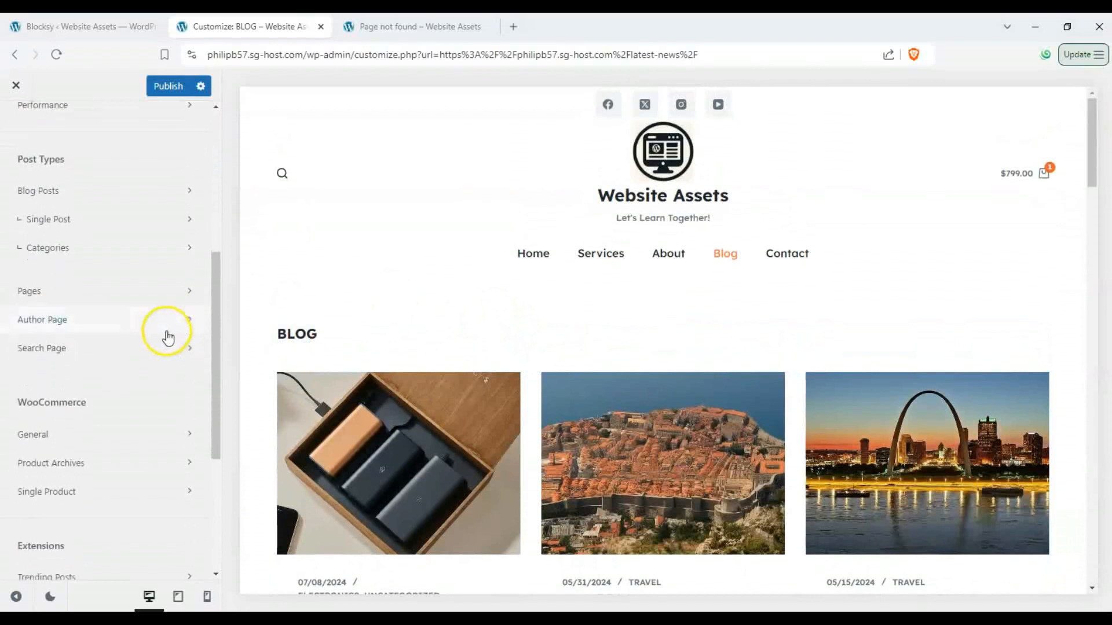
{"action": "scroll", "coordinate": [129, 328], "scroll_direction": "up", "scroll_amount": 4}
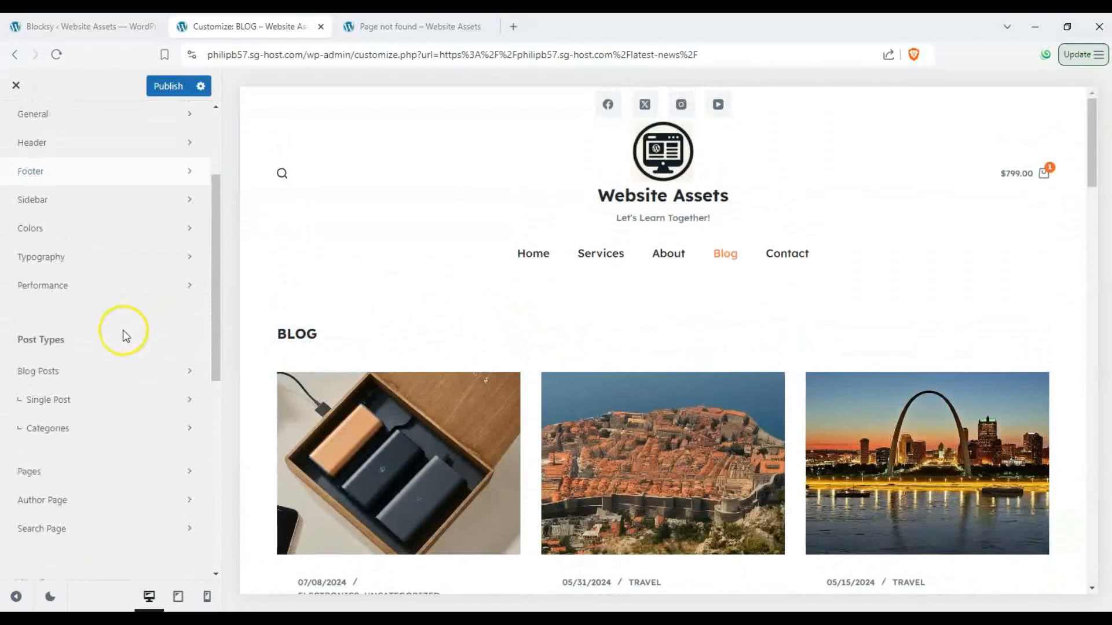
{"action": "left_click", "coordinate": [75, 398]}
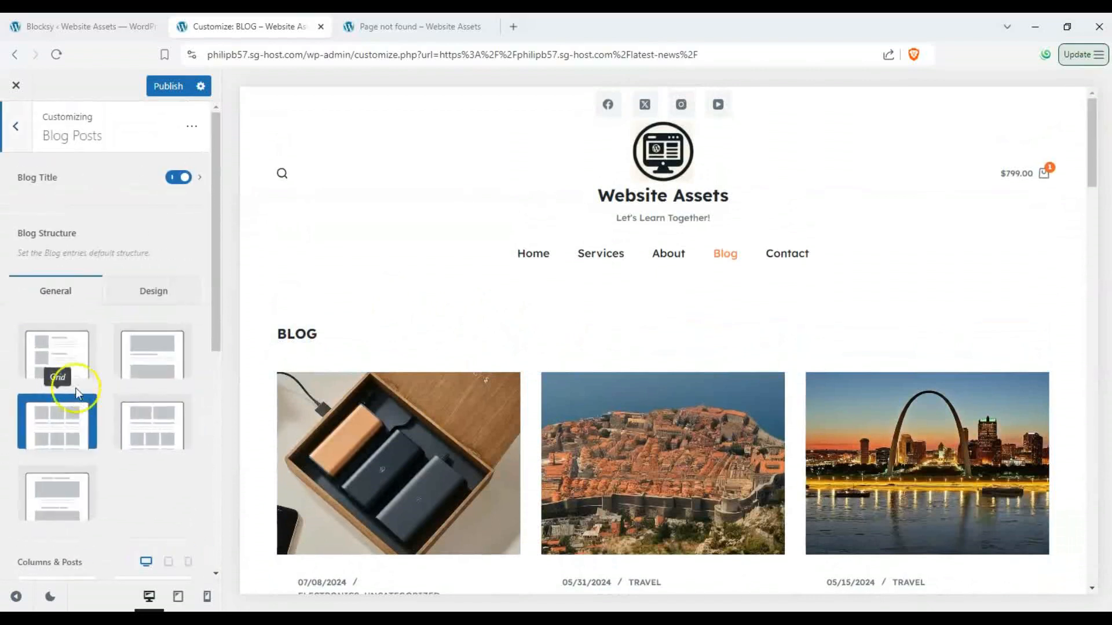
- Try the list-style, Classic and Gutenberg structures for the blog entries
{"action": "left_click", "coordinate": [41, 354]}
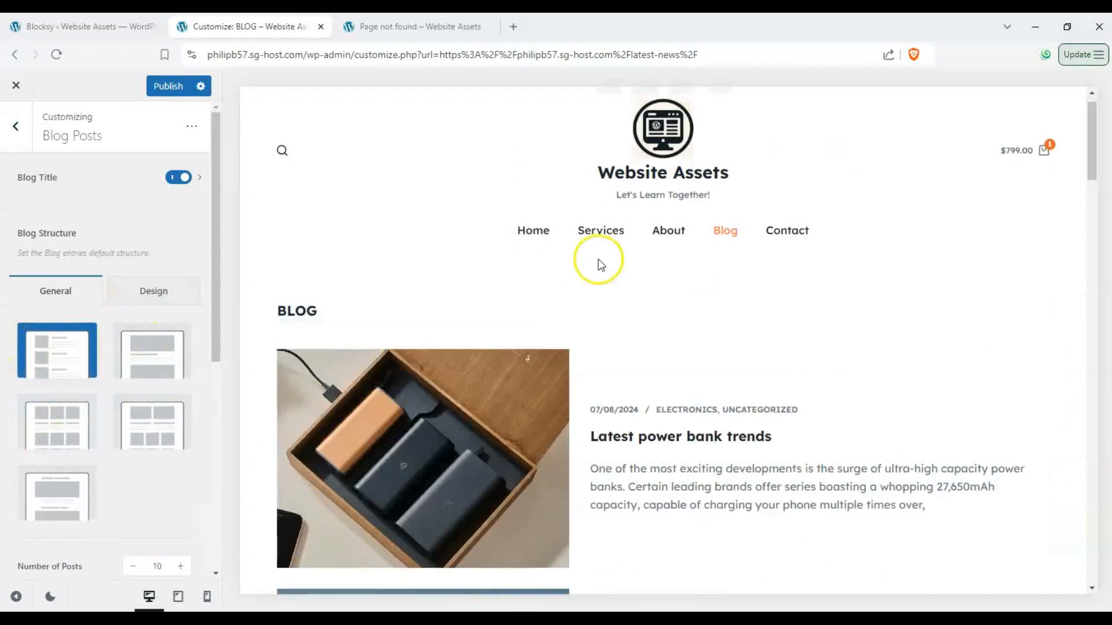
{"action": "scroll", "coordinate": [521, 243], "scroll_direction": "down", "scroll_amount": 5}
{"action": "left_click", "coordinate": [146, 344]}
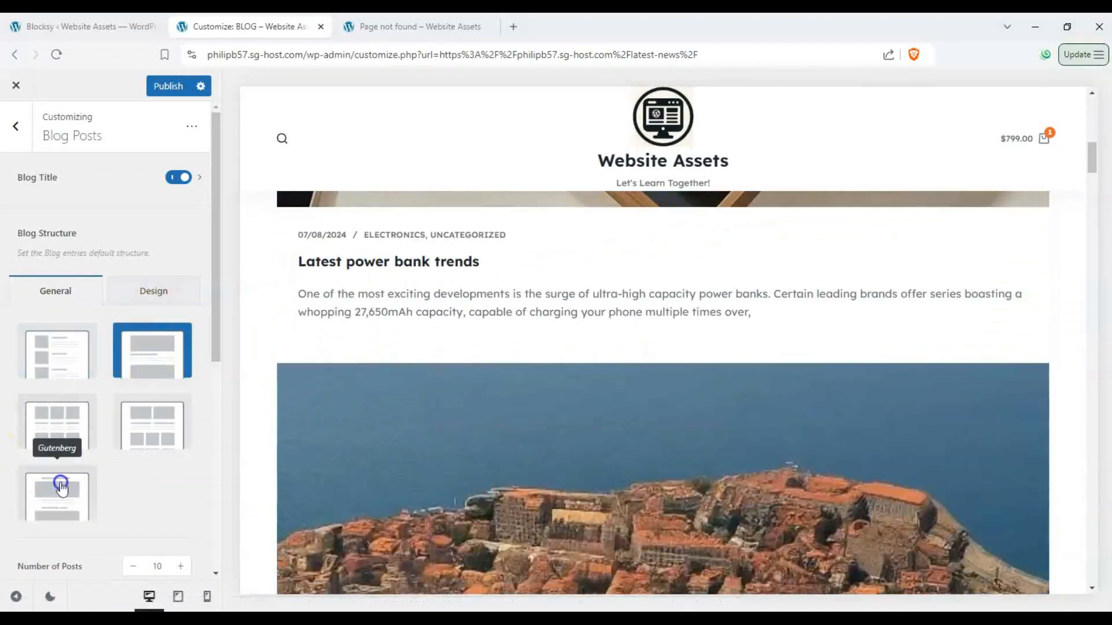
{"action": "left_click", "coordinate": [62, 486]}
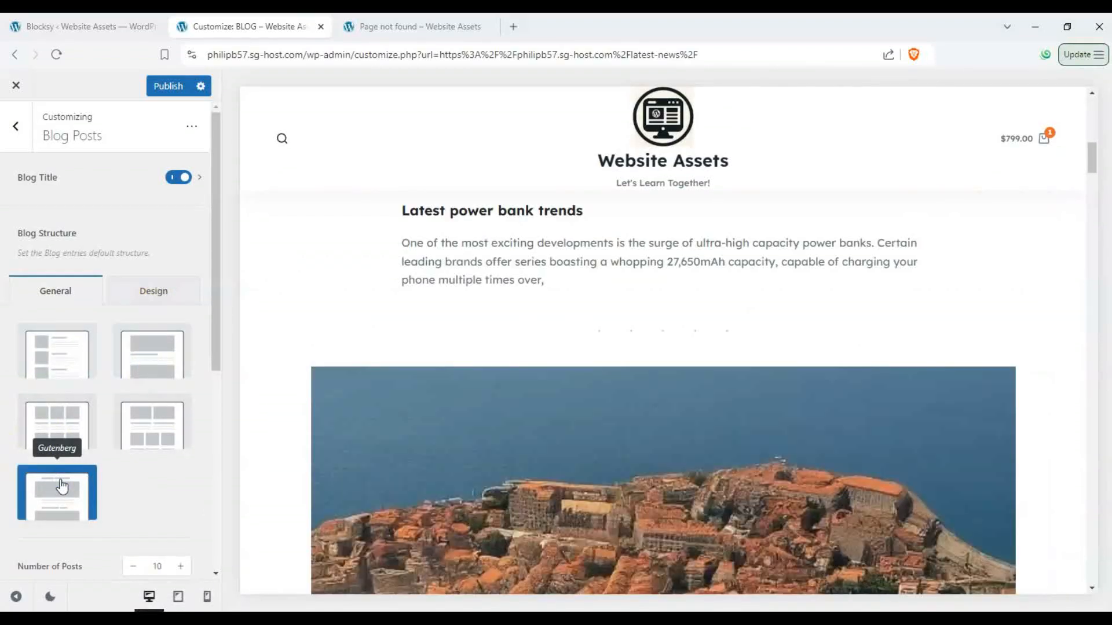
- Set the blog structure to the grid with two large cards above three smaller ones and check the page preview
{"action": "left_click", "coordinate": [154, 434]}
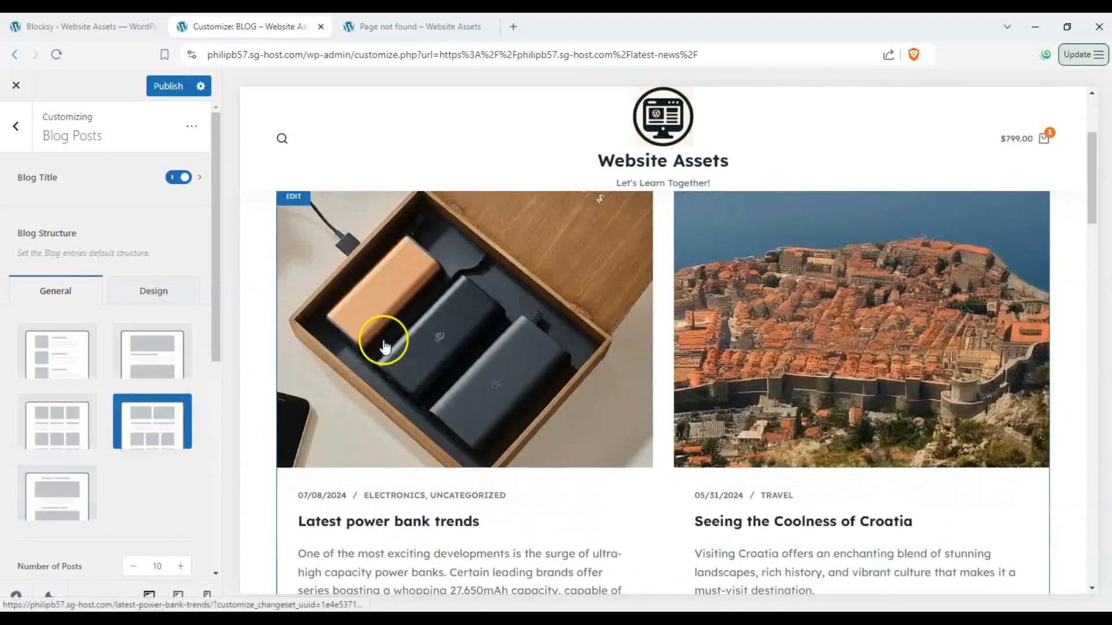
{"action": "scroll", "coordinate": [377, 339], "scroll_direction": "down", "scroll_amount": 20}
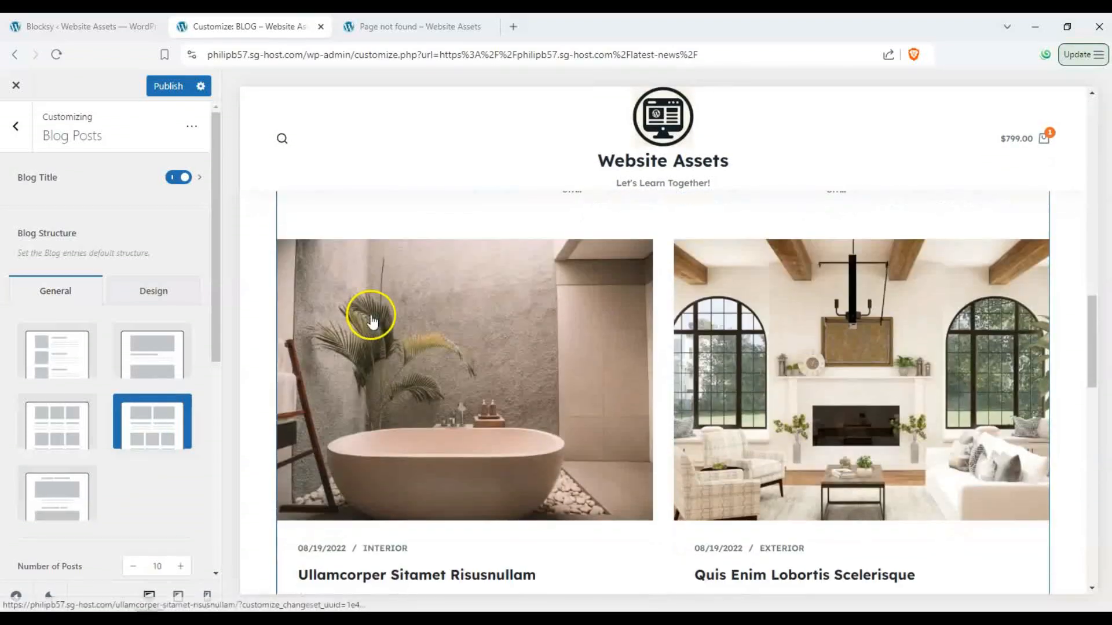
{"action": "scroll", "coordinate": [347, 306], "scroll_direction": "down", "scroll_amount": 10}
{"action": "scroll", "coordinate": [159, 330], "scroll_direction": "down", "scroll_amount": 3}
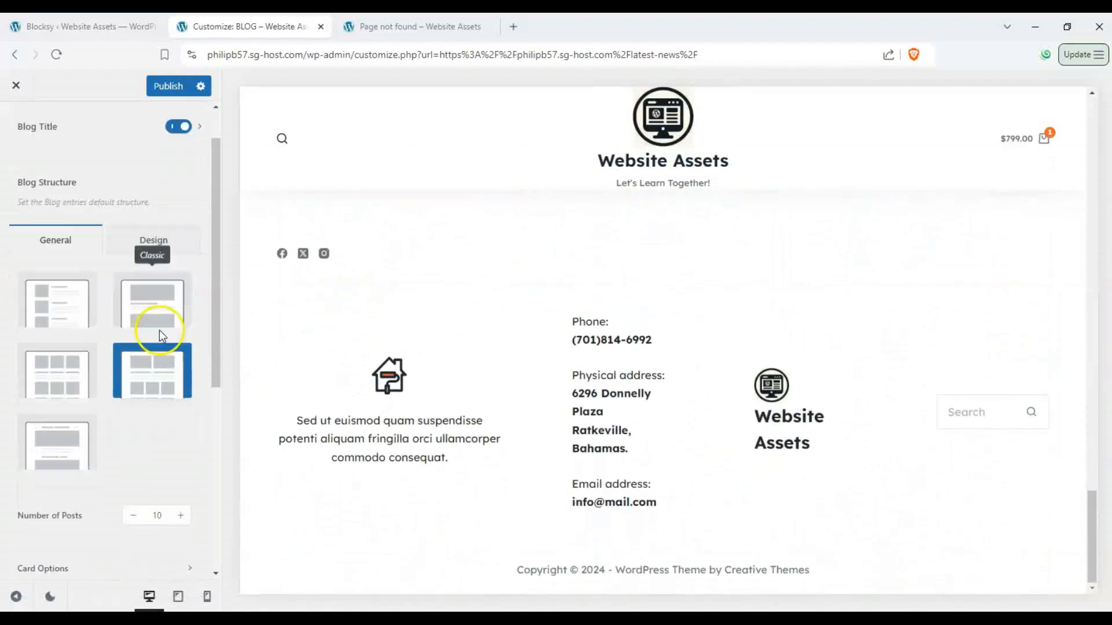
- Set the blog page's number of posts to 5 and review the cards in the preview
{"action": "left_click", "coordinate": [134, 335]}
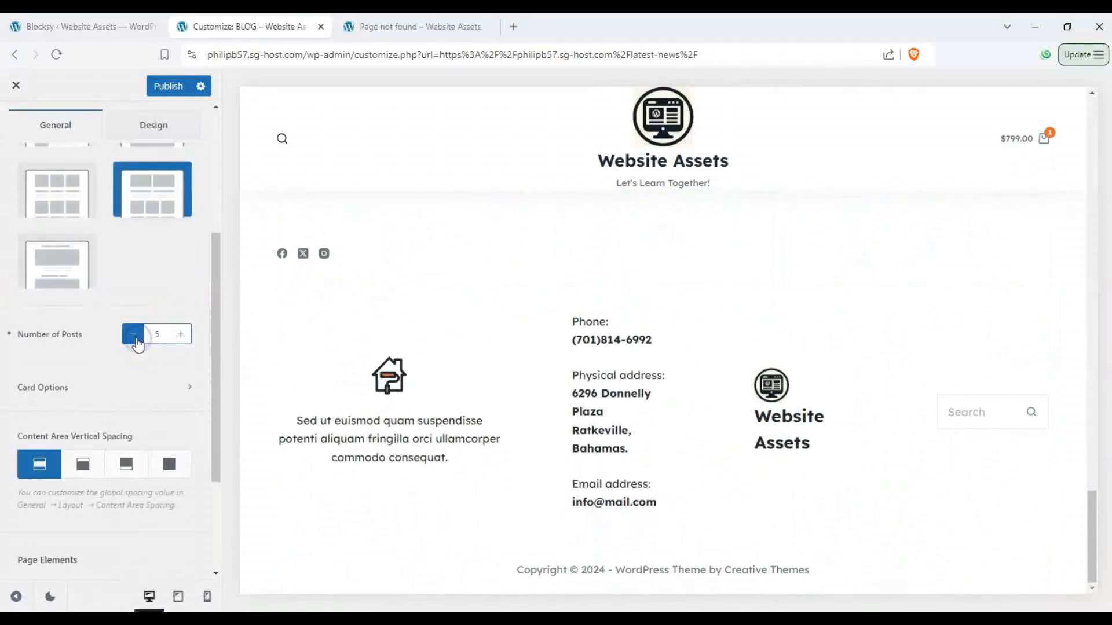
{"action": "scroll", "coordinate": [137, 344], "scroll_direction": "up", "scroll_amount": 3}
{"action": "scroll", "coordinate": [399, 347], "scroll_direction": "up", "scroll_amount": 6}
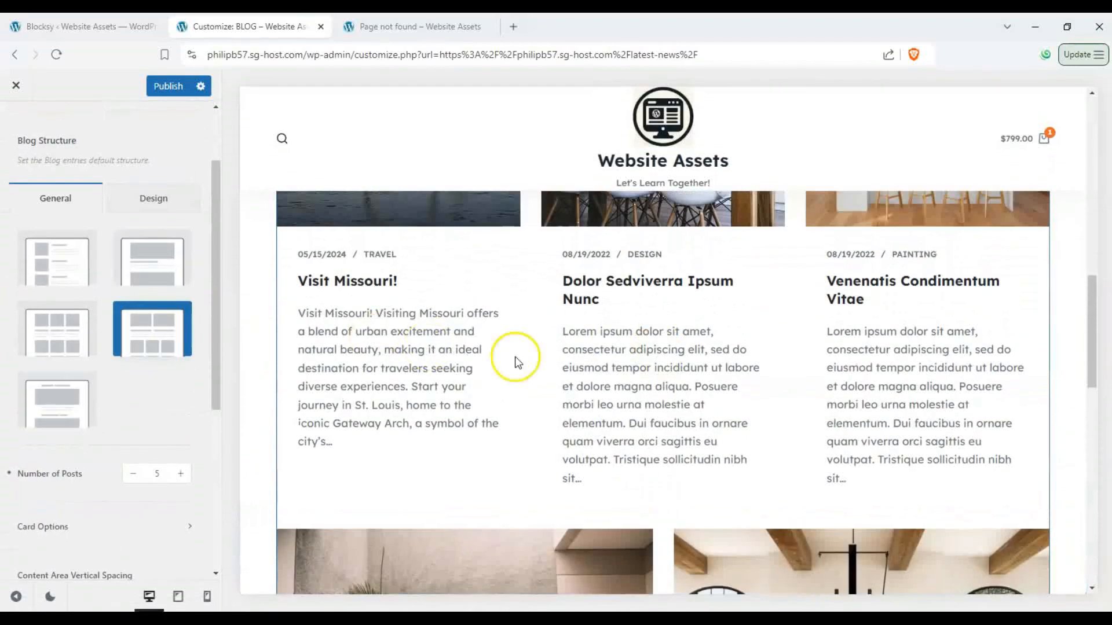
{"action": "scroll", "coordinate": [504, 355], "scroll_direction": "up", "scroll_amount": 4}
{"action": "scroll", "coordinate": [480, 343], "scroll_direction": "down", "scroll_amount": 3}
{"action": "scroll", "coordinate": [150, 374], "scroll_direction": "down", "scroll_amount": 1}
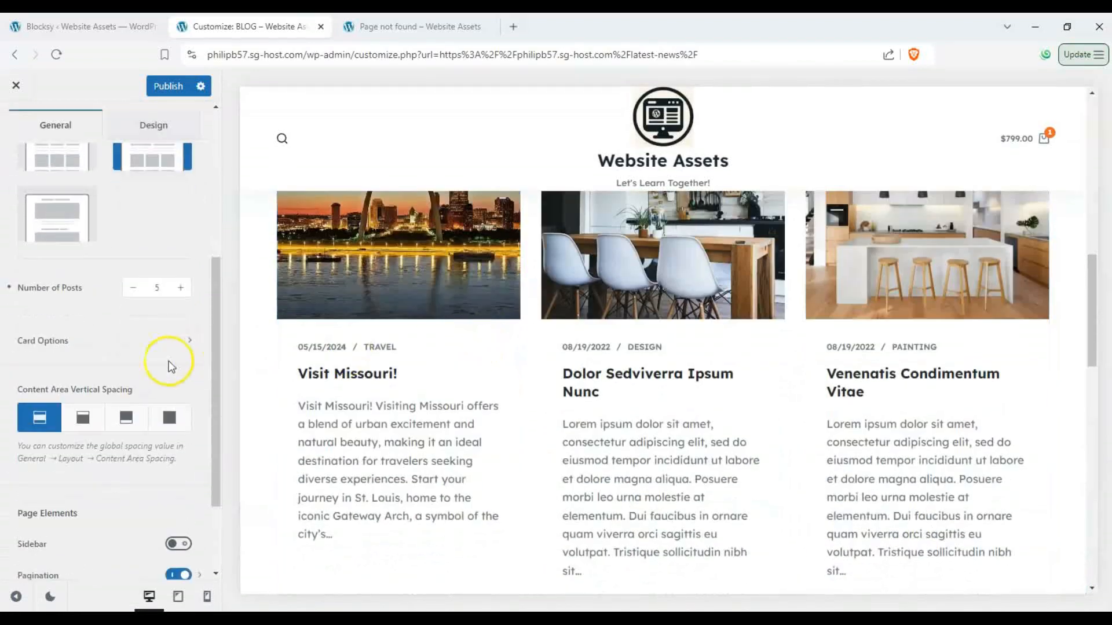
- In the blog card options, hide the Post Meta and enable the Divider and Read More Button
{"action": "left_click", "coordinate": [130, 343]}
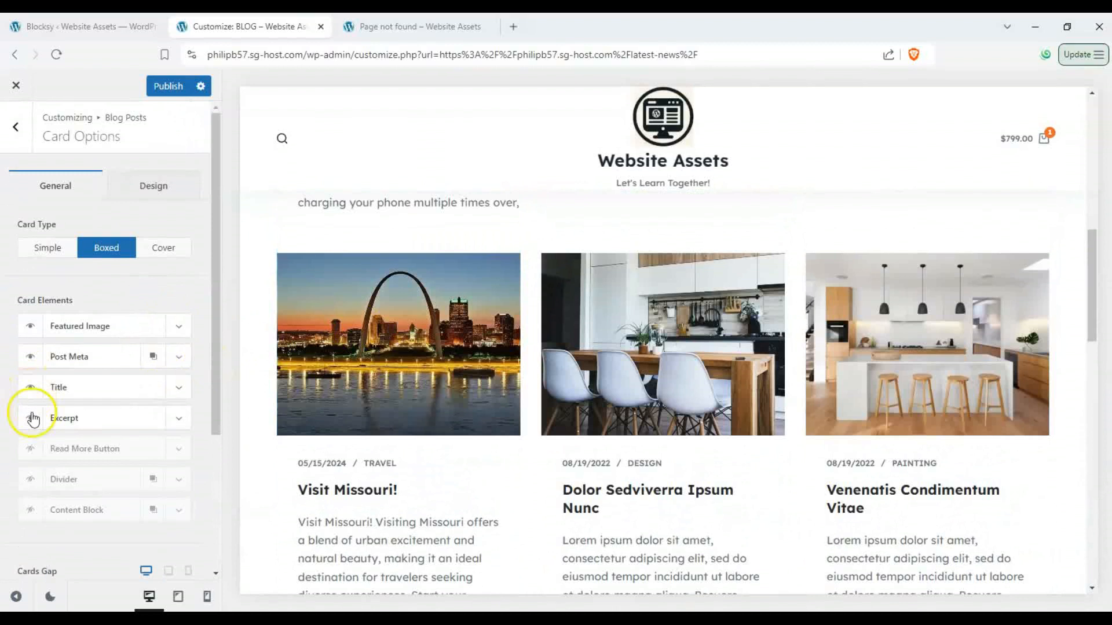
{"action": "left_click", "coordinate": [30, 359]}
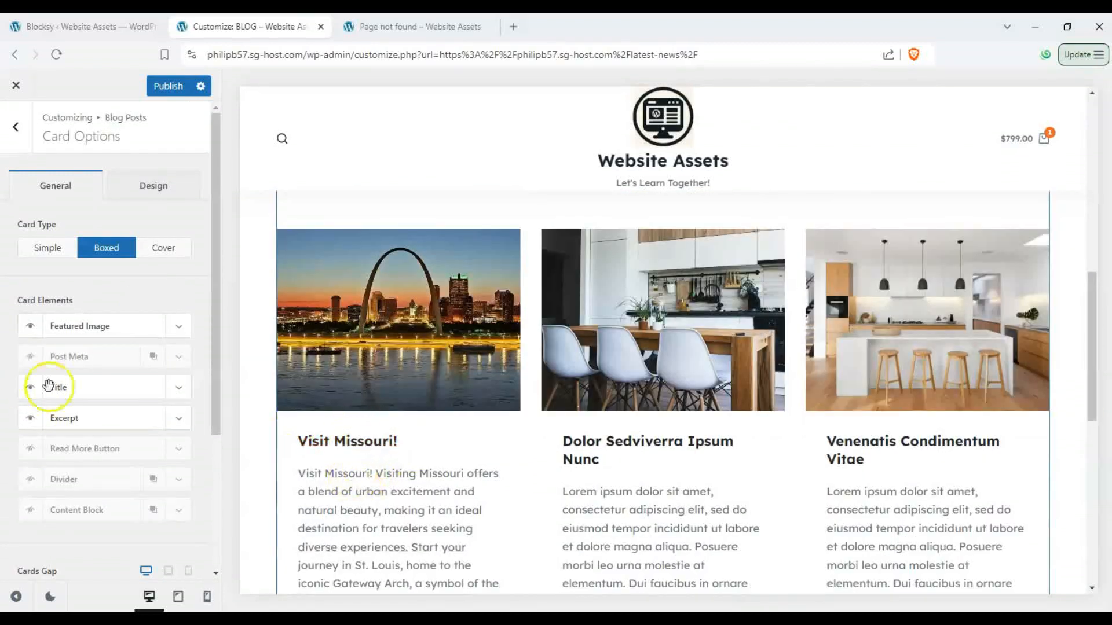
{"action": "left_click", "coordinate": [30, 486]}
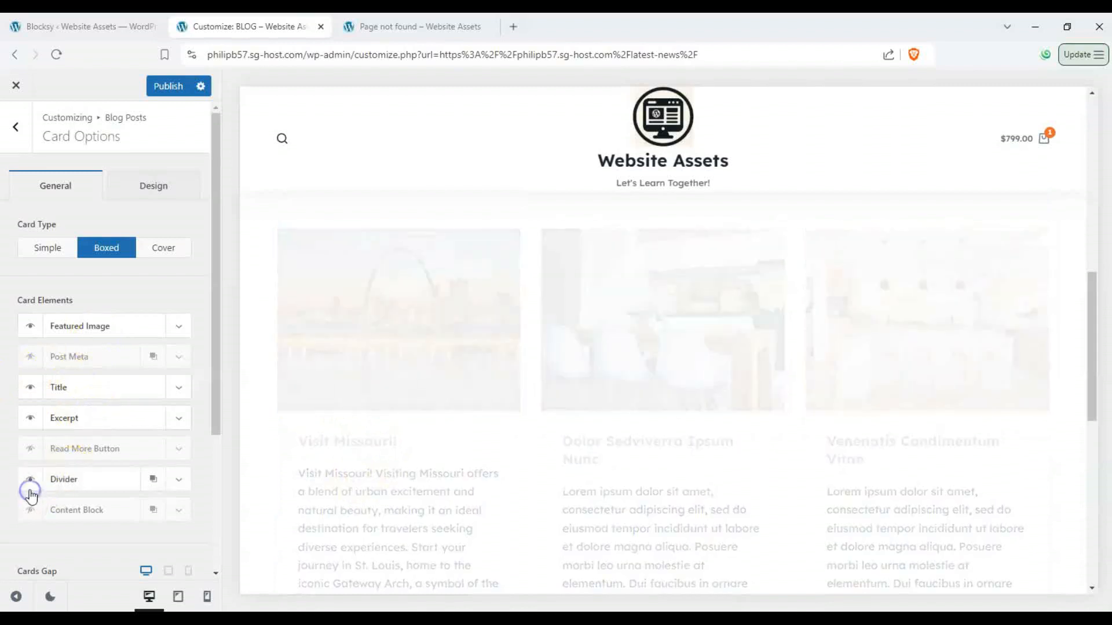
{"action": "scroll", "coordinate": [348, 422], "scroll_direction": "down", "scroll_amount": 3}
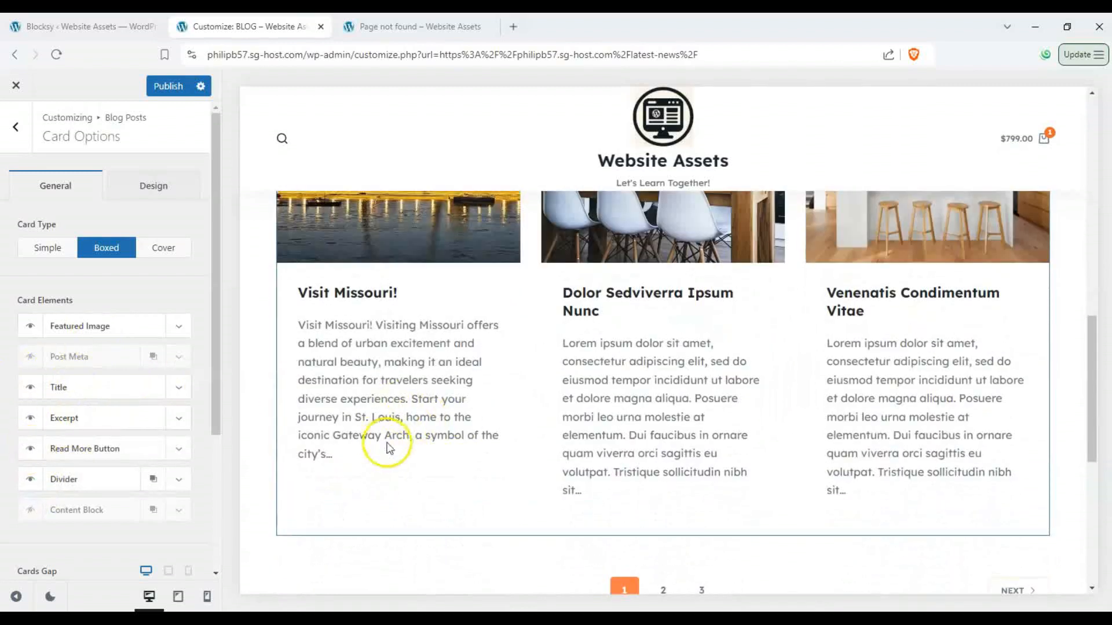
{"action": "scroll", "coordinate": [364, 330], "scroll_direction": "up", "scroll_amount": 5}
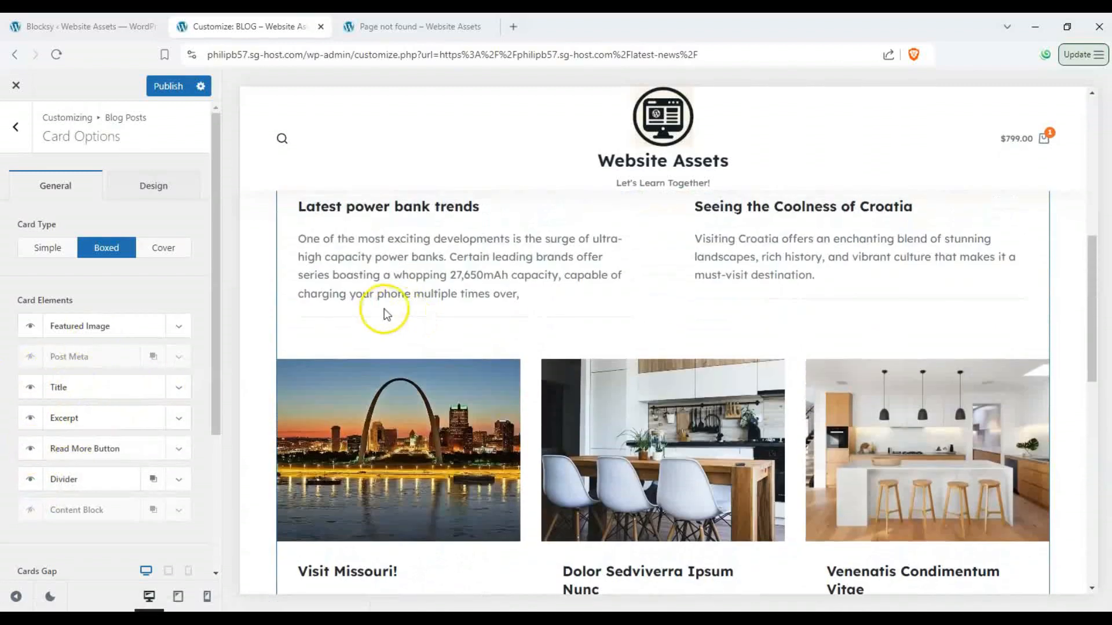
- Set the Read More Button's type to Simple
{"action": "left_click", "coordinate": [178, 450]}
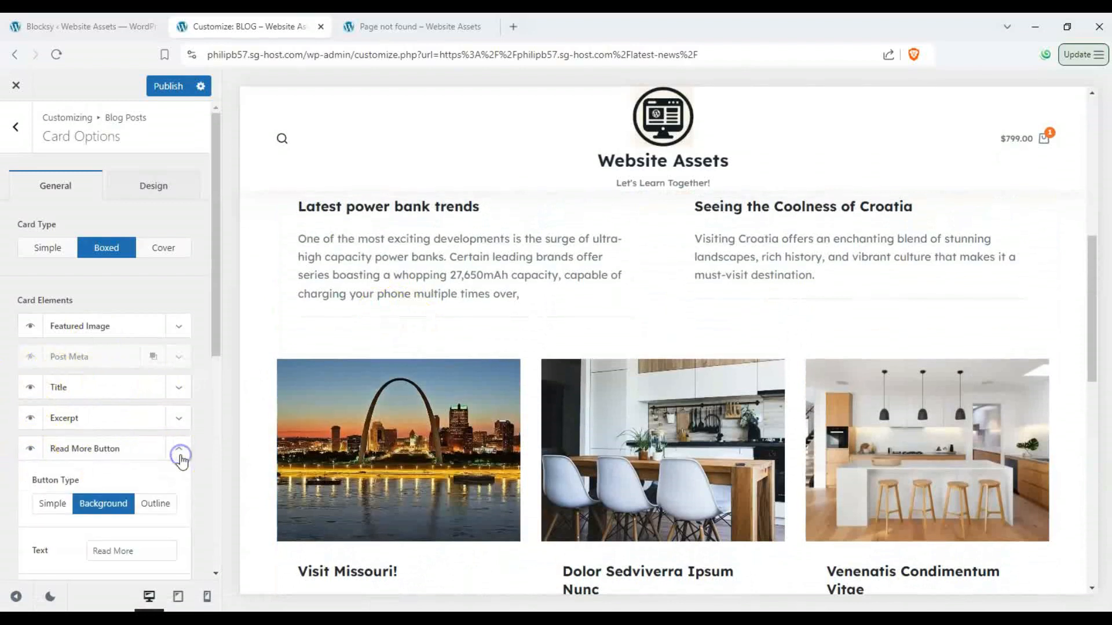
{"action": "scroll", "coordinate": [174, 451], "scroll_direction": "down", "scroll_amount": 2}
{"action": "left_click", "coordinate": [52, 365]}
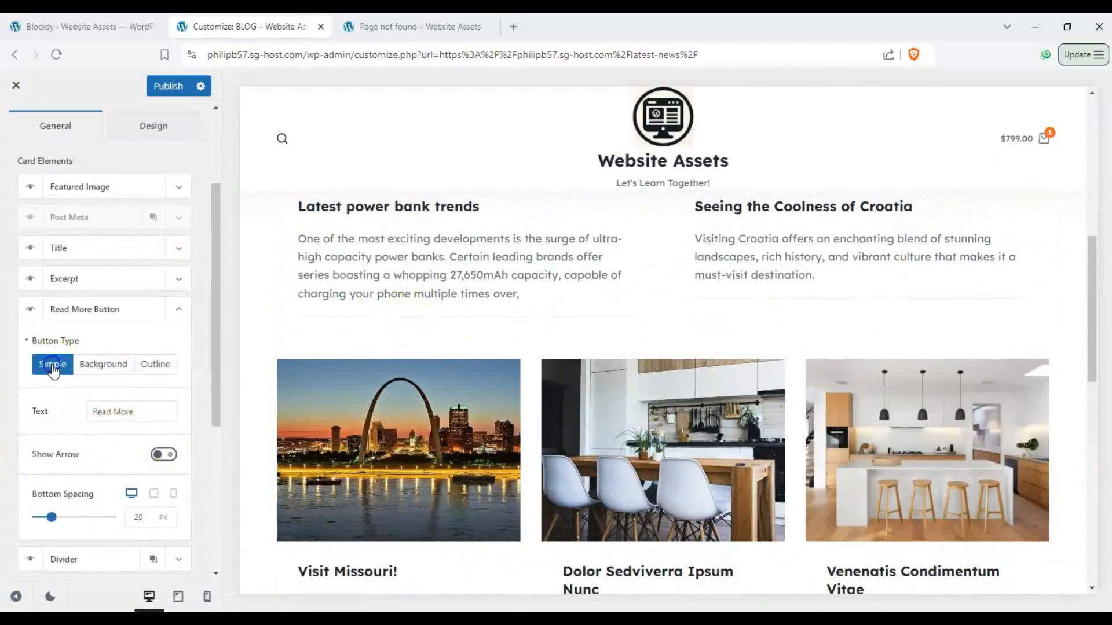
- Turn on the Read More Button's arrow and check it on the blog cards in the preview
{"action": "scroll", "coordinate": [313, 390], "scroll_direction": "down", "scroll_amount": 5}
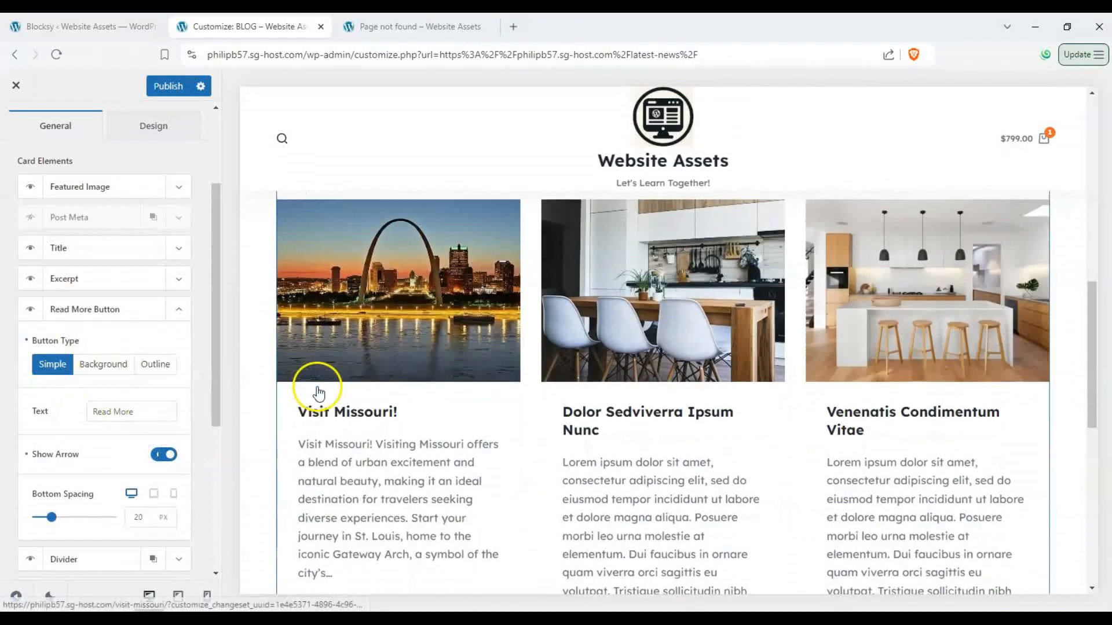
{"action": "scroll", "coordinate": [19, 409], "scroll_direction": "down", "scroll_amount": 5}
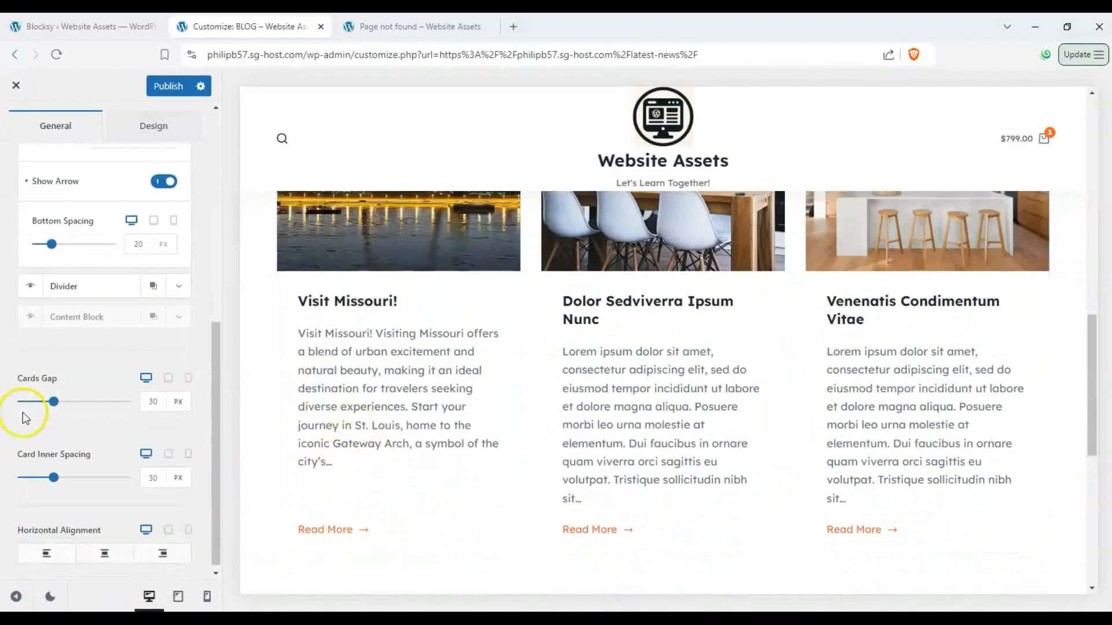
- Set the blog cards' gap to 13 px and inner spacing to 81 px, and center their content horizontally
{"action": "left_click_drag", "start_coordinate": [53, 403], "coordinate": [33, 403]}
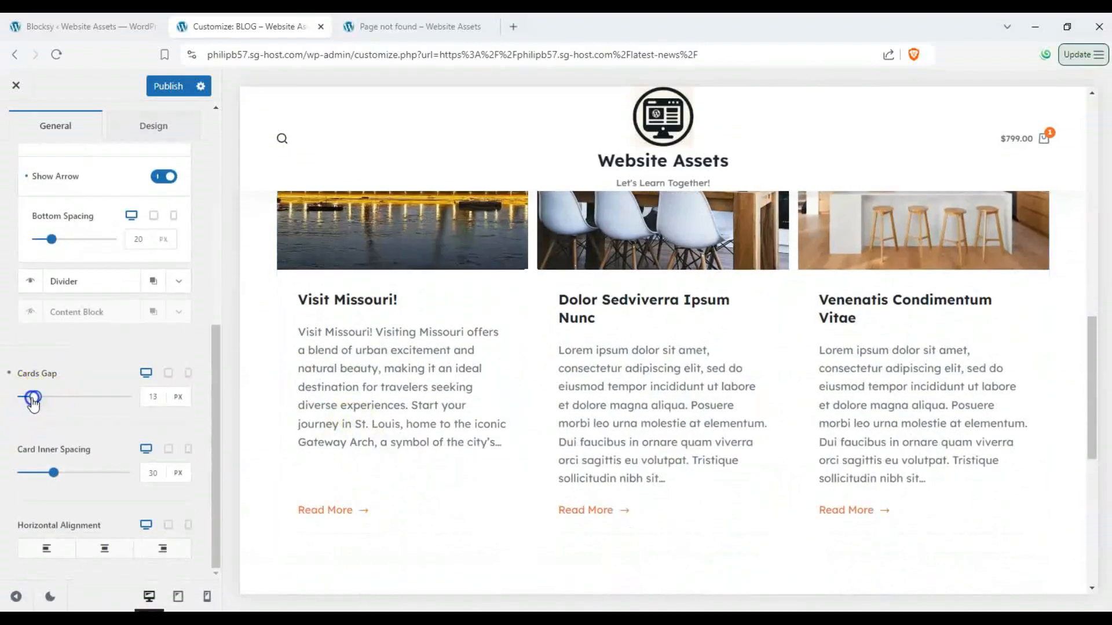
{"action": "mouse_move", "coordinate": [98, 474]}
{"action": "left_mouse_down"}
{"action": "mouse_move", "coordinate": [55, 474]}
{"action": "mouse_move", "coordinate": [104, 475]}
{"action": "left_mouse_up"}
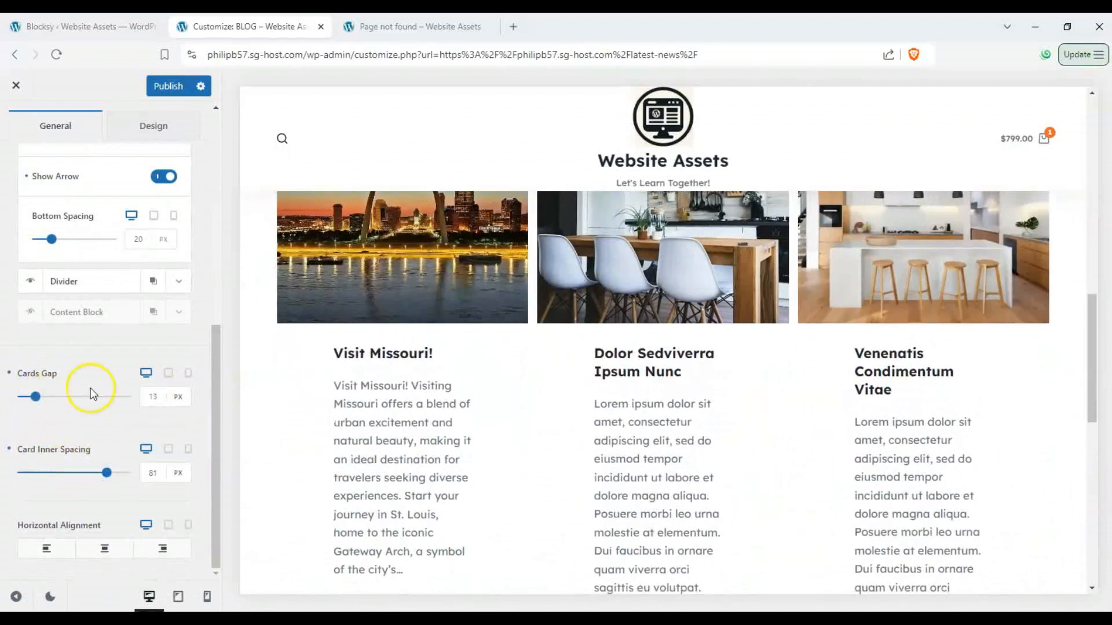
{"action": "left_click", "coordinate": [105, 549]}
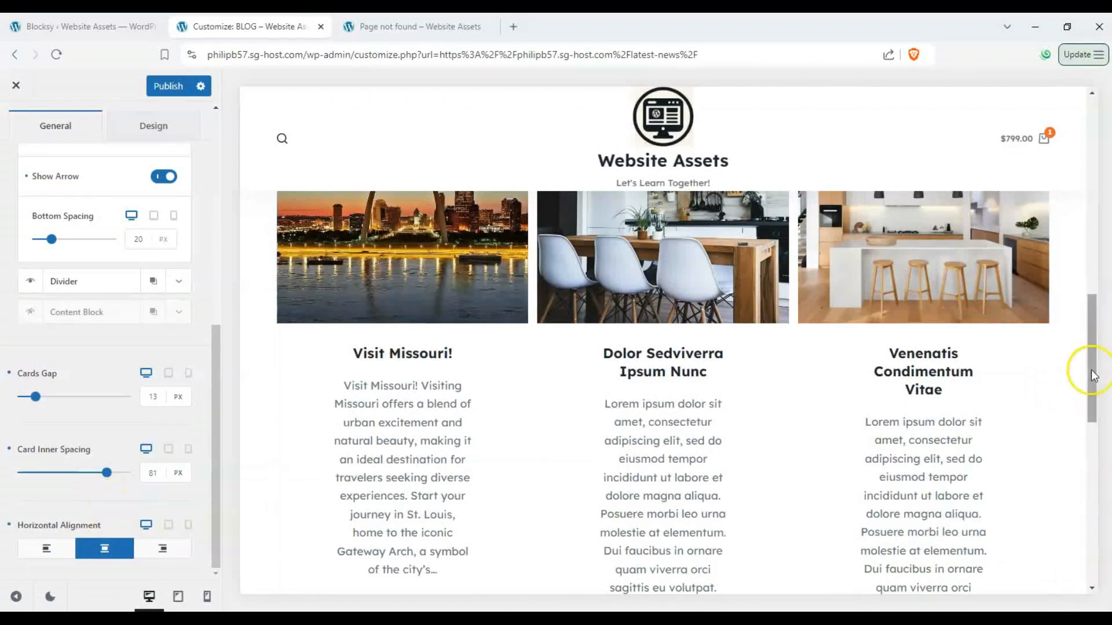
{"action": "left_click_drag", "start_coordinate": [1094, 368], "coordinate": [1081, 126]}
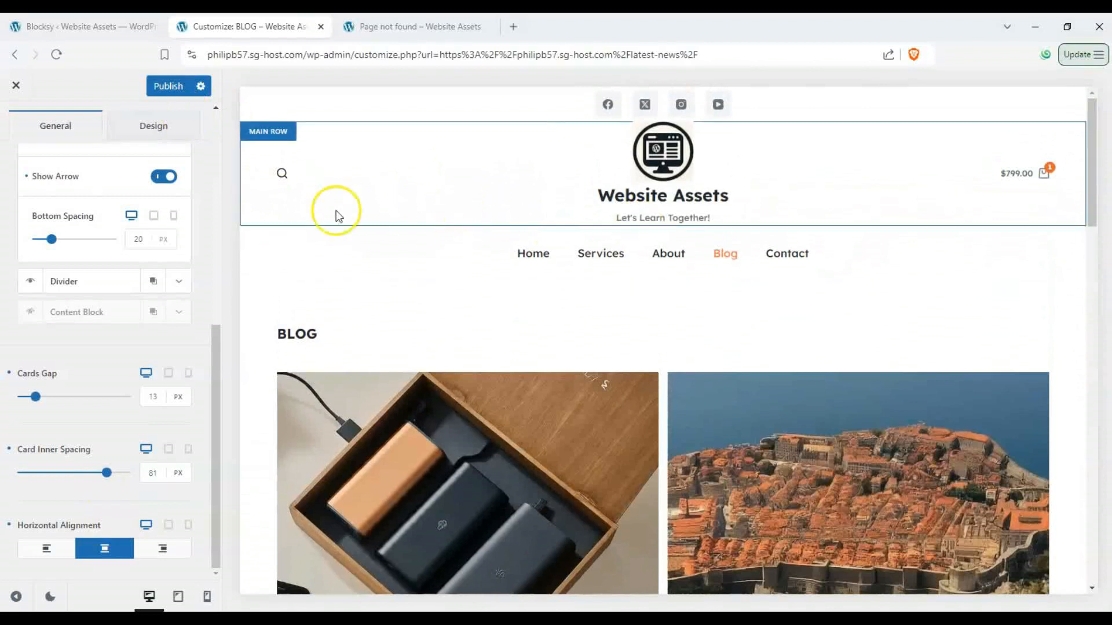
- Load the Home page in the preview and publish the customizer changes
{"action": "left_click", "coordinate": [561, 258]}
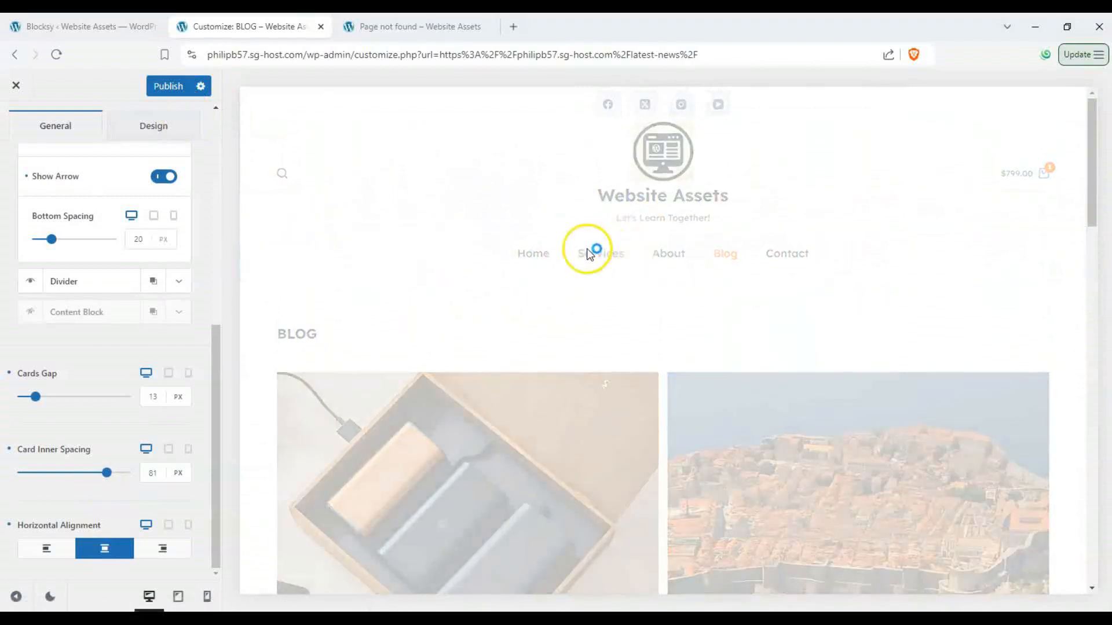
{"action": "scroll", "coordinate": [18, 249], "scroll_direction": "up", "scroll_amount": 8}
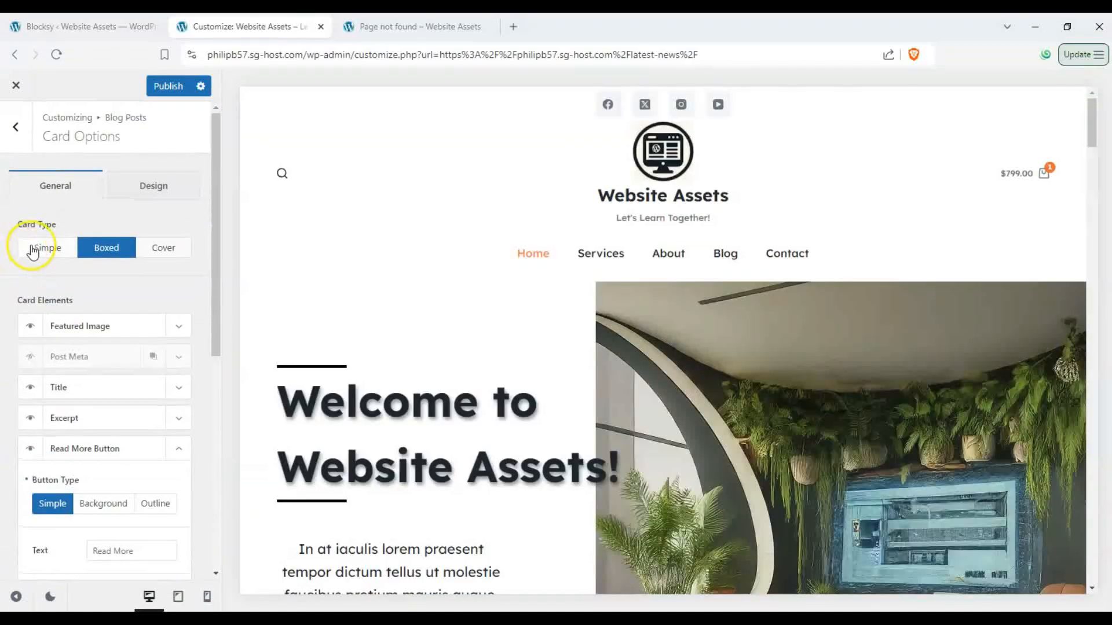
{"action": "left_click", "coordinate": [151, 87]}
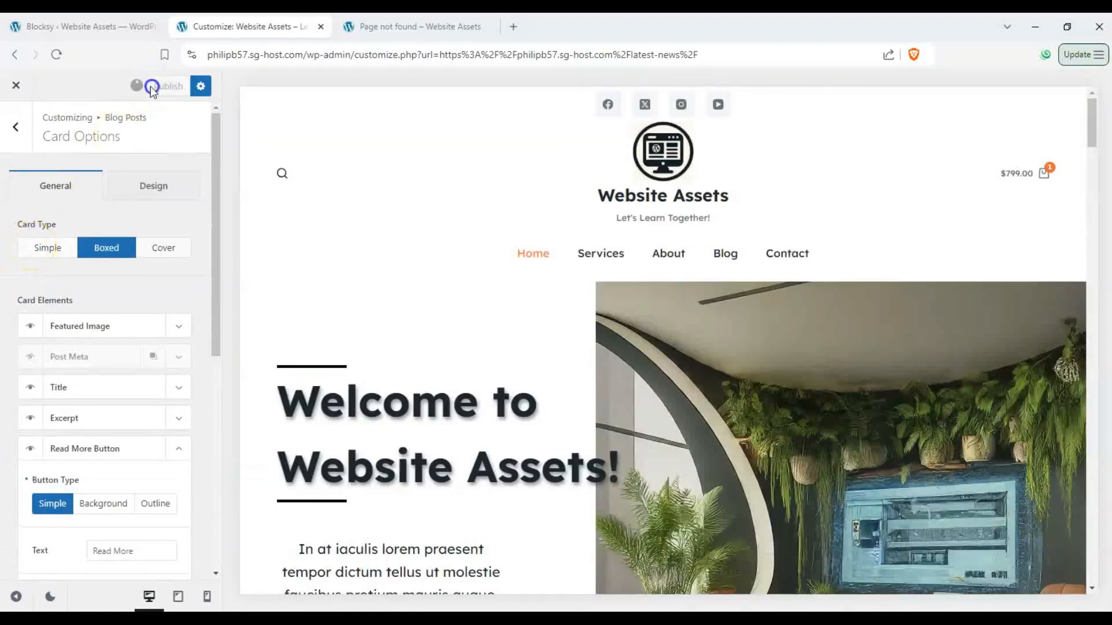
- Open the live site's Blog page and review the published card layout from the header down to the footer
{"action": "left_click", "coordinate": [409, 36]}
{"action": "left_click", "coordinate": [284, 28]}
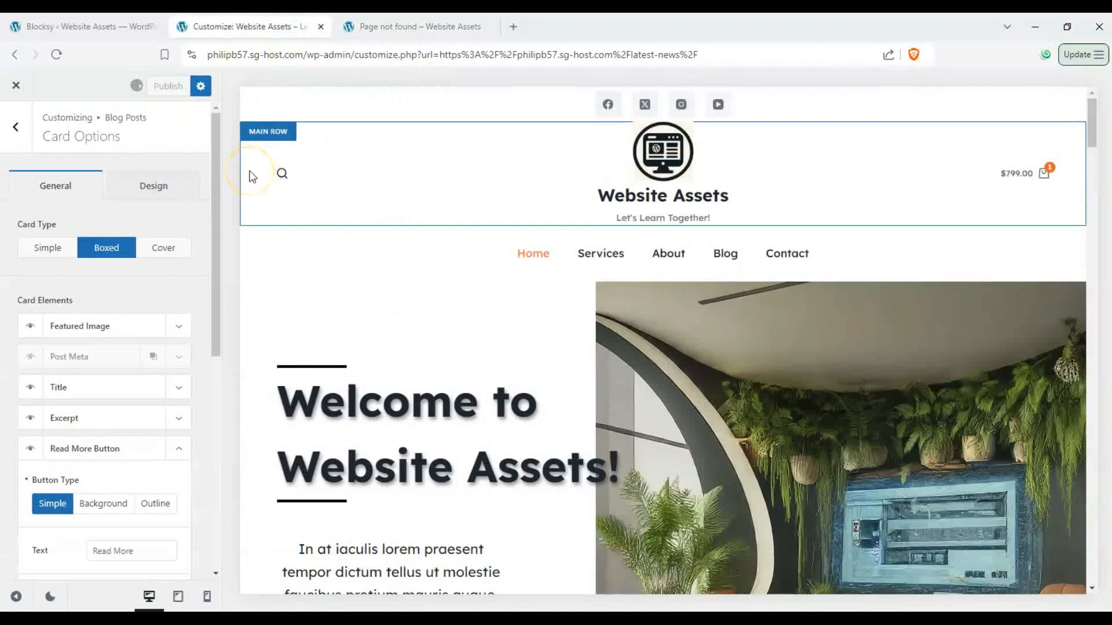
{"action": "key", "text": "ctrl+Tab"}
{"action": "left_click", "coordinate": [884, 137]}
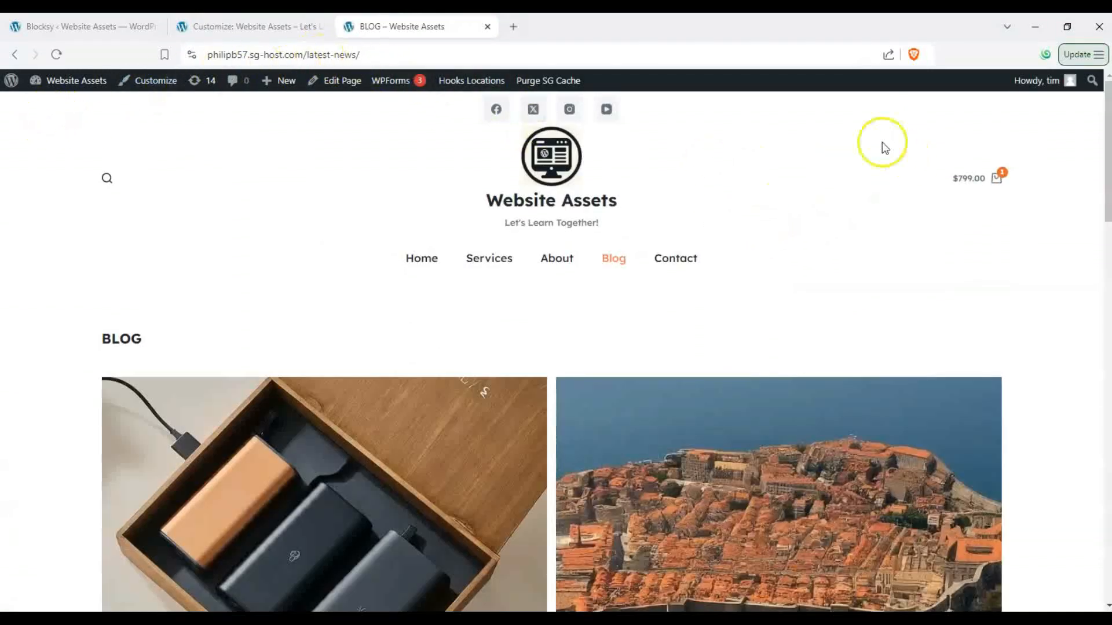
{"action": "scroll", "coordinate": [42, 263], "scroll_direction": "down", "scroll_amount": 15}
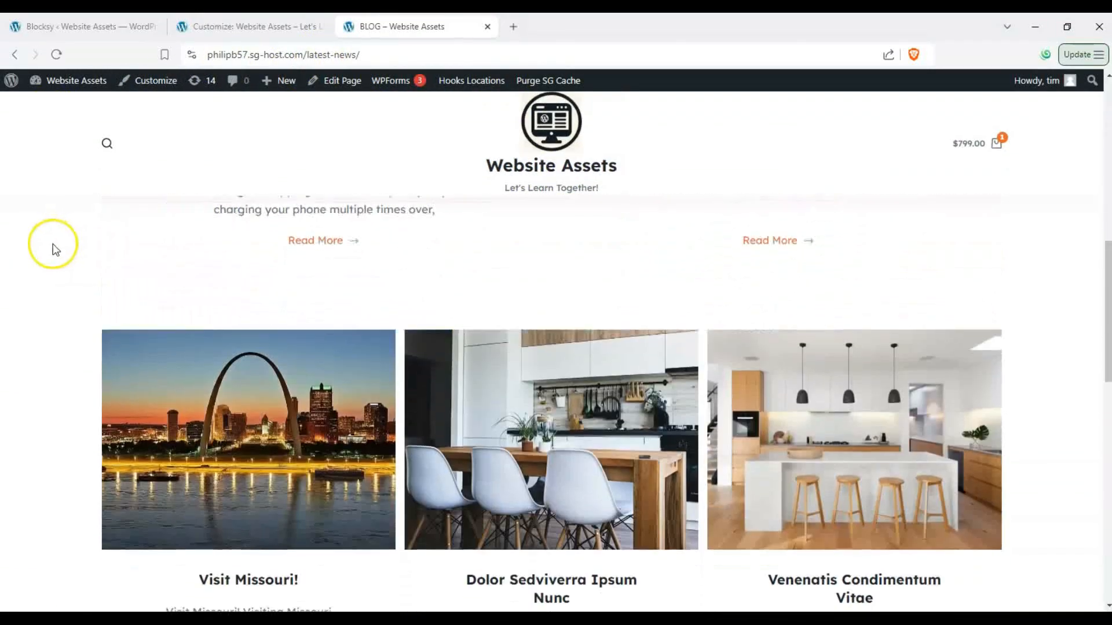
{"action": "scroll", "coordinate": [52, 281], "scroll_direction": "up", "scroll_amount": 4}
{"action": "scroll", "coordinate": [583, 183], "scroll_direction": "up", "scroll_amount": 10}
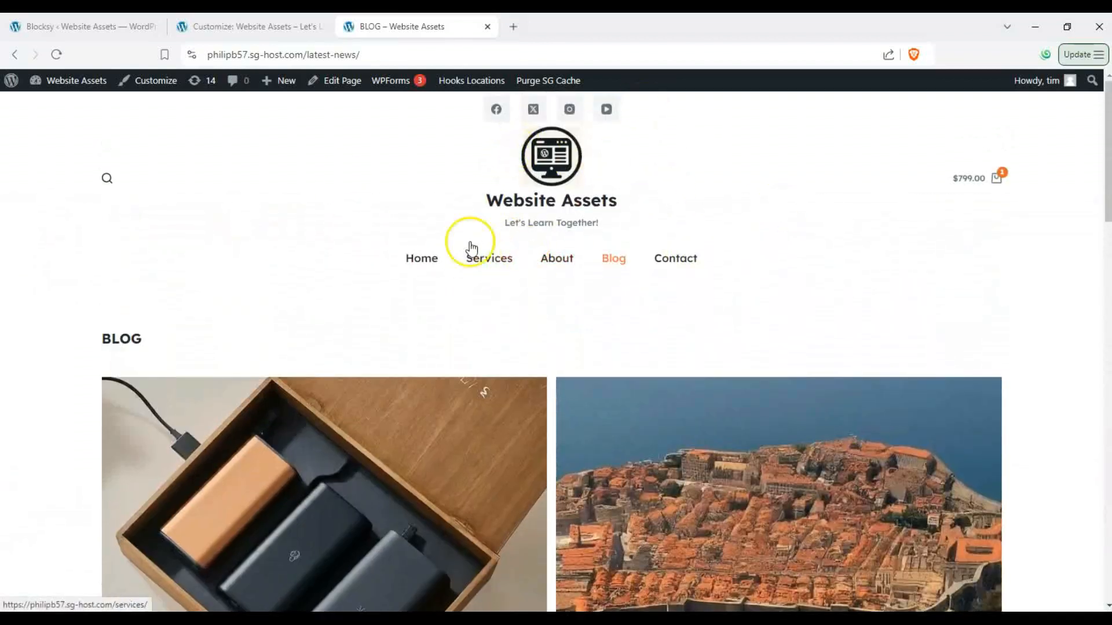
{"action": "scroll", "coordinate": [337, 175], "scroll_direction": "down", "scroll_amount": 10}
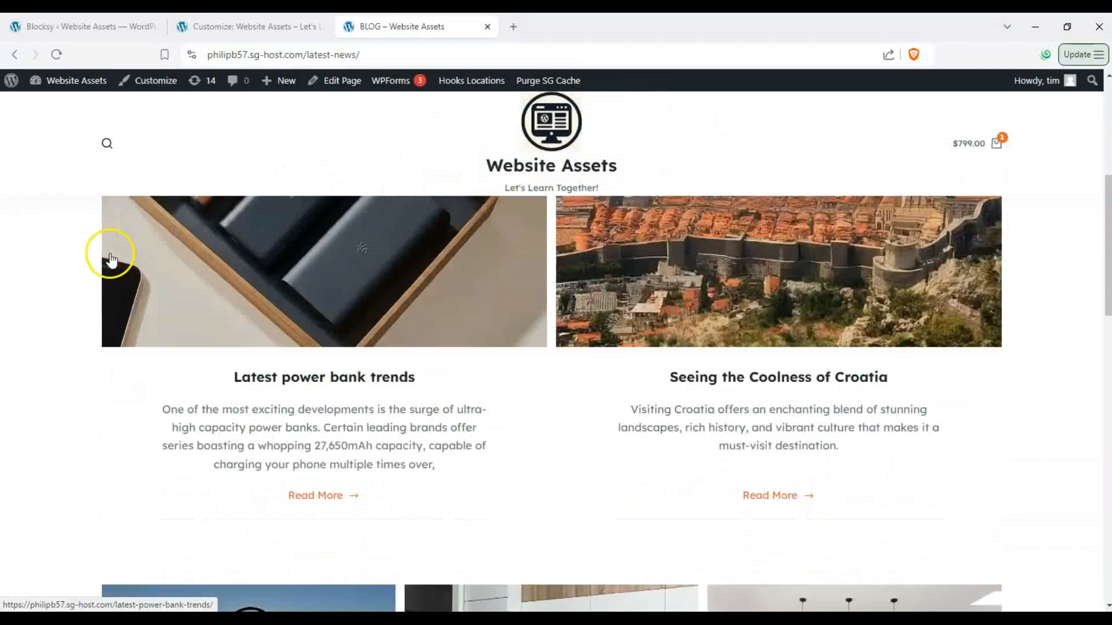
{"action": "scroll", "coordinate": [309, 322], "scroll_direction": "down", "scroll_amount": 10}
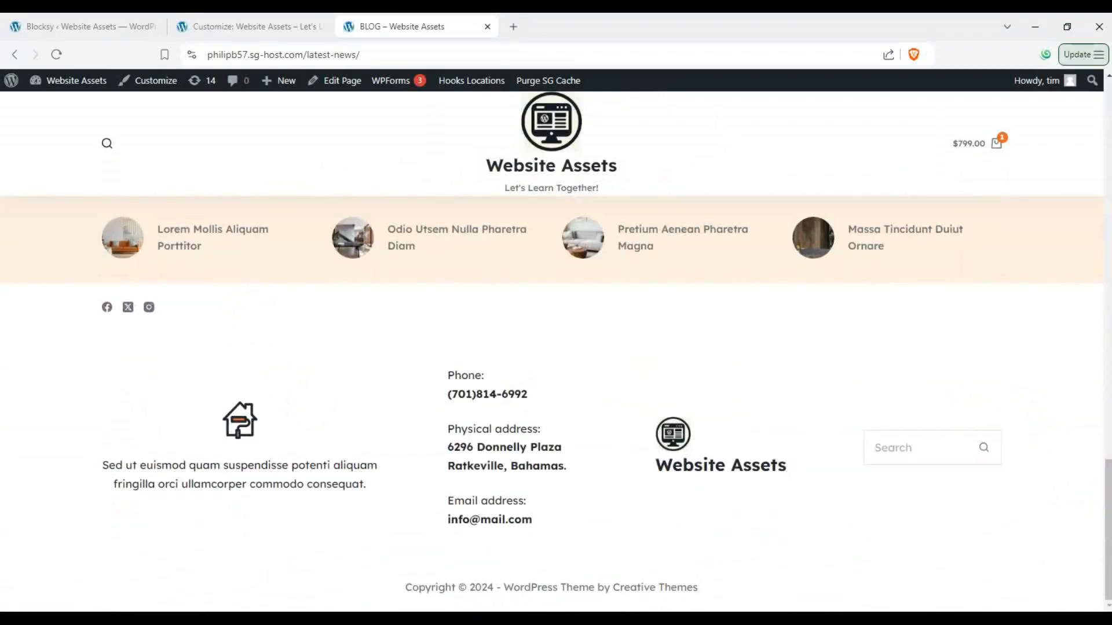
{"action": "left_click_drag", "start_coordinate": [1108, 480], "coordinate": [1107, 102]}
- Open the live Home page and review its header, hero and content sections
{"action": "left_click", "coordinate": [438, 259]}
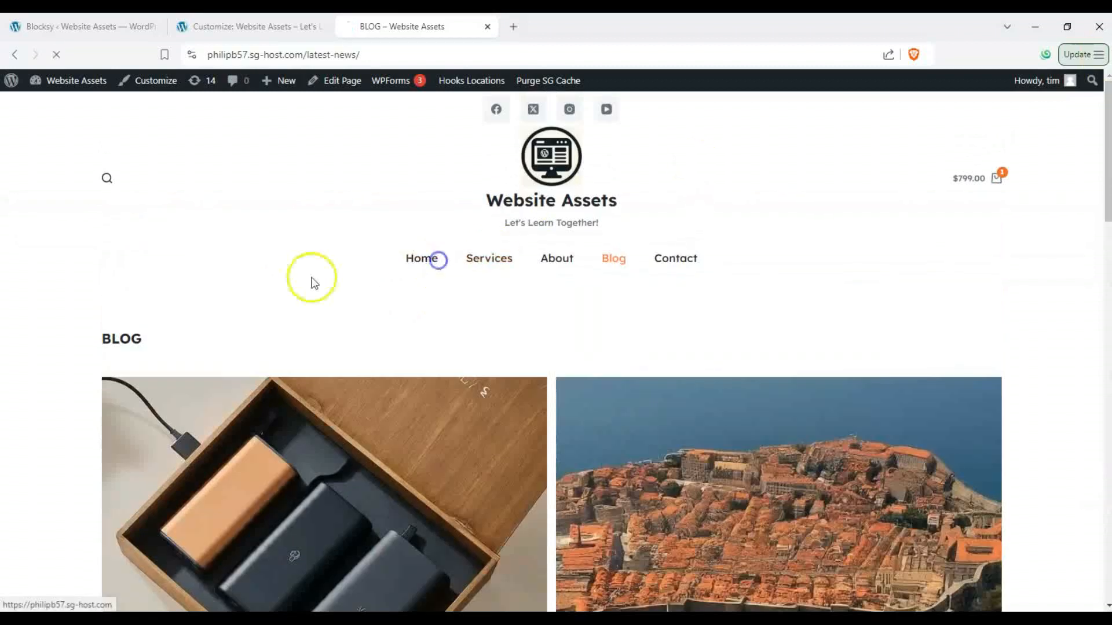
{"action": "scroll", "coordinate": [12, 388], "scroll_direction": "down", "scroll_amount": 8}
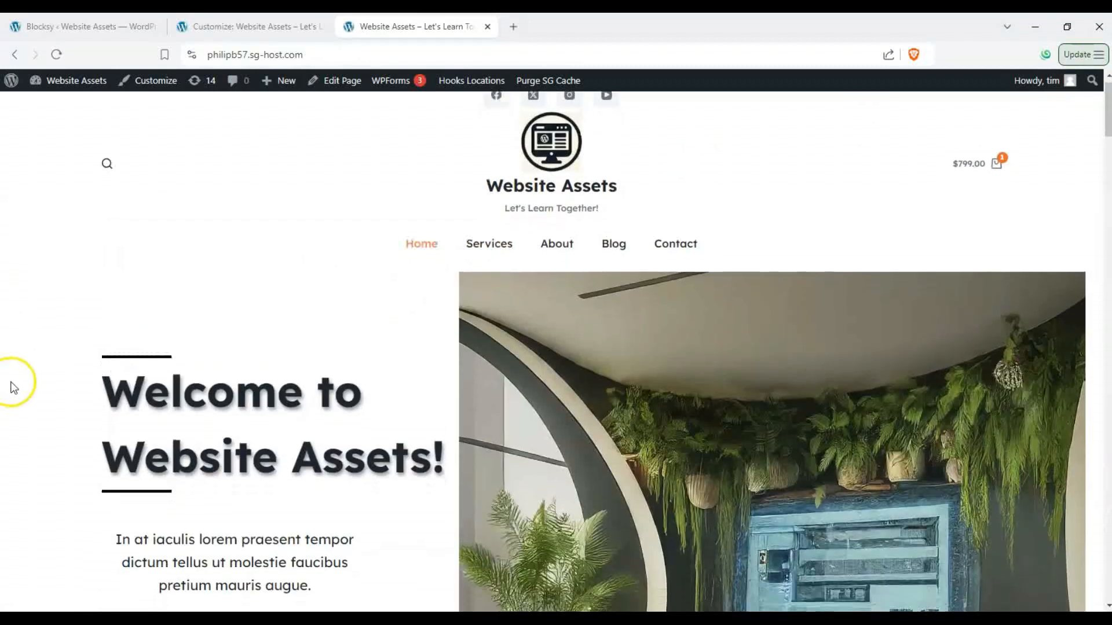
{"action": "scroll", "coordinate": [42, 383], "scroll_direction": "down", "scroll_amount": 10}
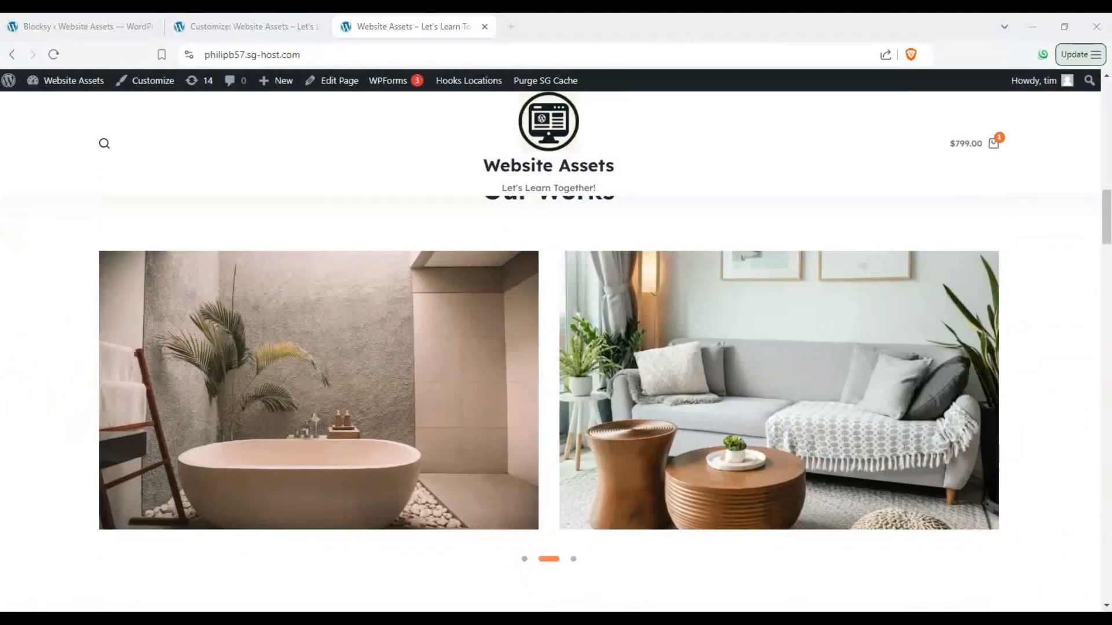
{"action": "scroll", "coordinate": [99, 353], "scroll_direction": "up", "scroll_amount": 8}
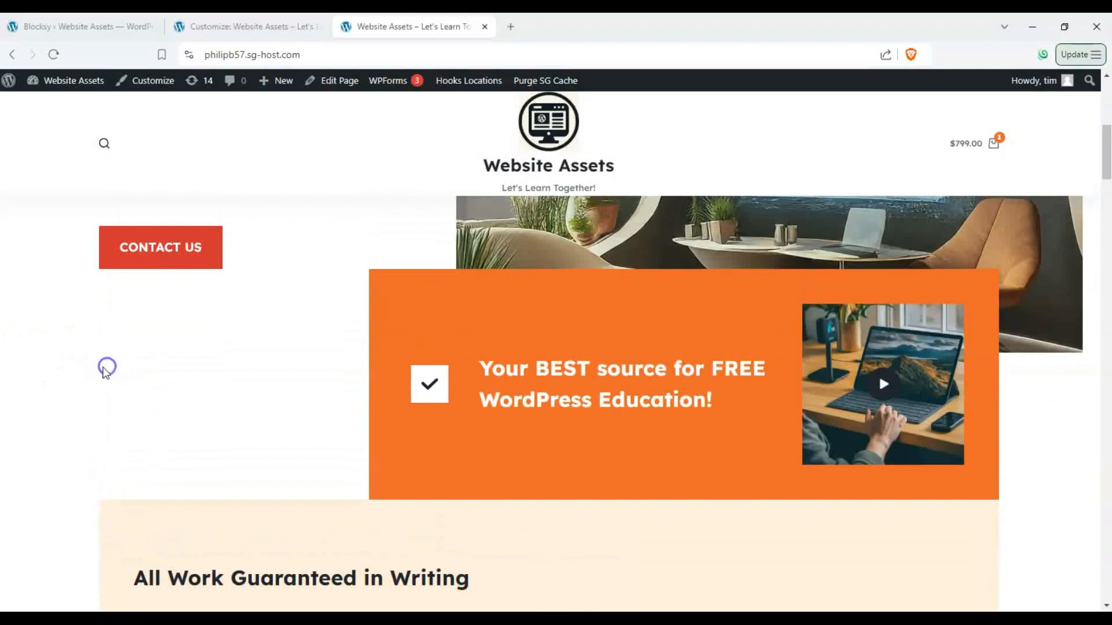
{"action": "scroll", "coordinate": [104, 370], "scroll_direction": "up", "scroll_amount": 5}
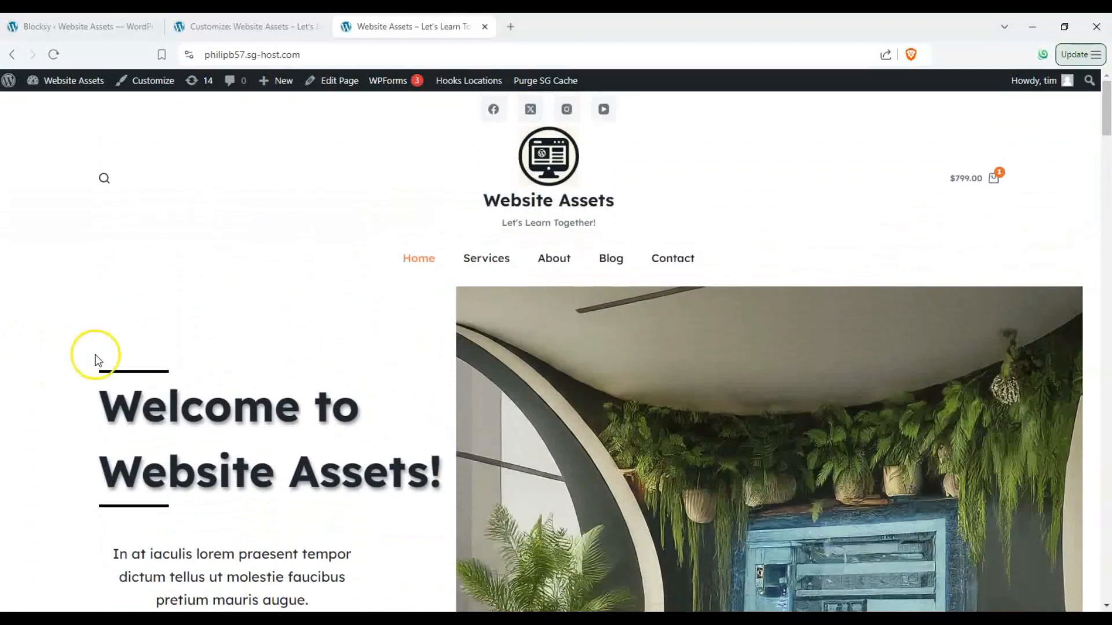